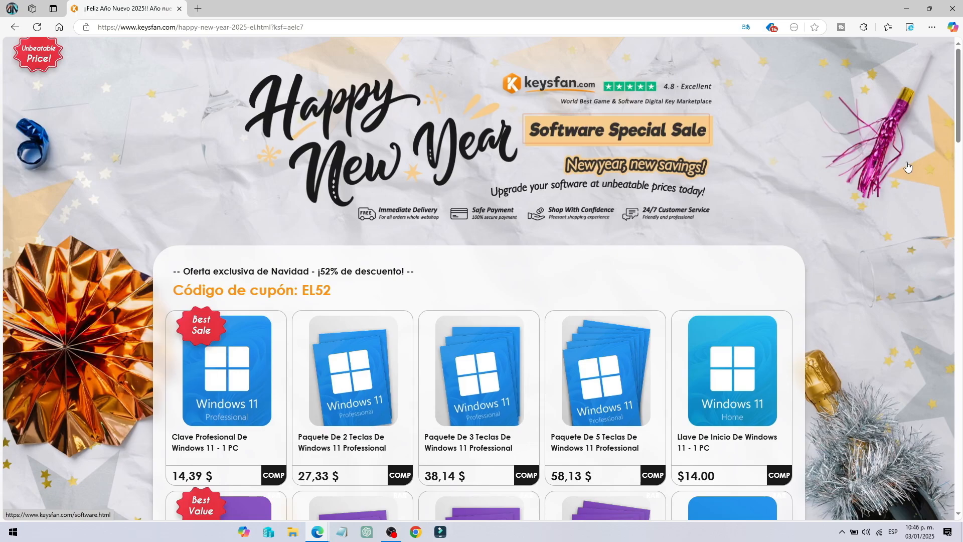
Step: Add one Windows 11 Professional key for 1 PC from the New Year sale page to the cart and view the cart
scroll(908, 166, down, 3)
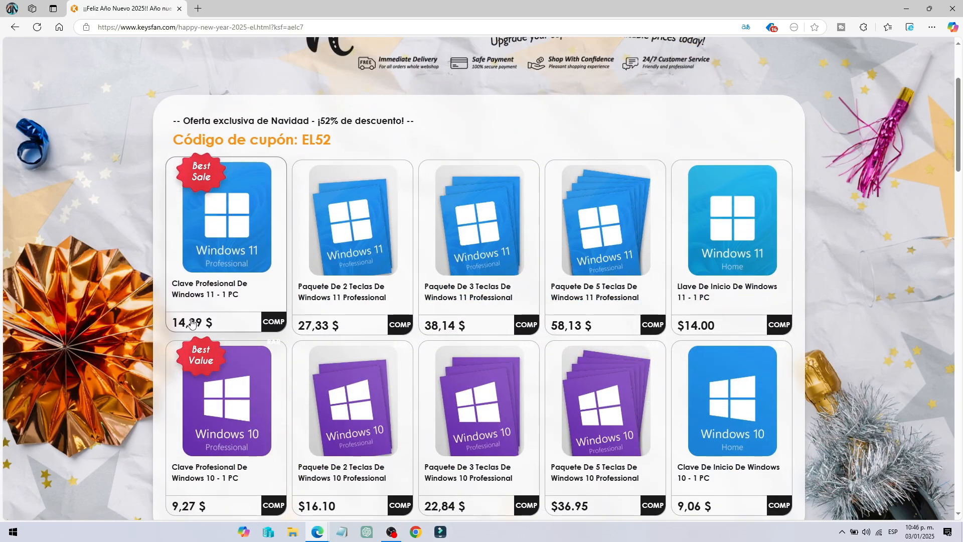
scroll(191, 322, down, 3)
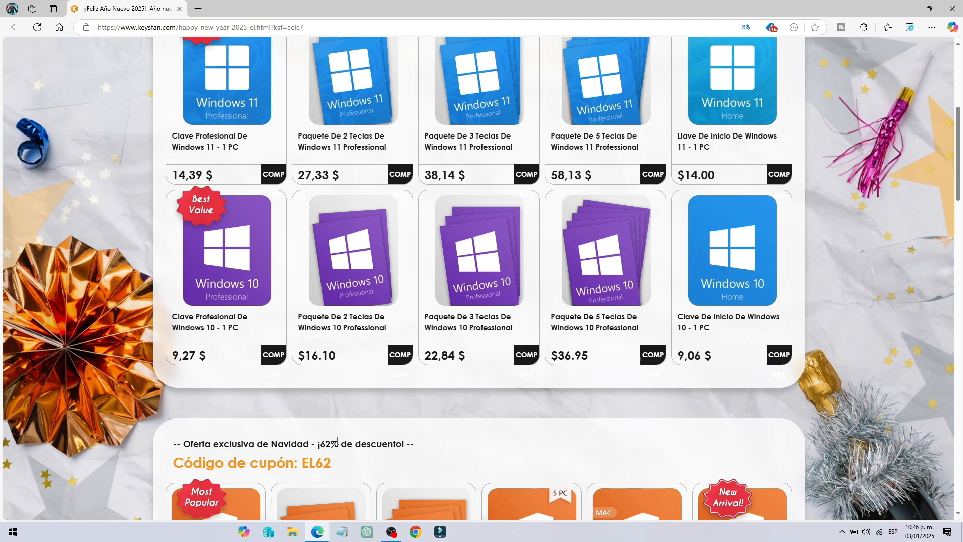
scroll(337, 441, up, 4)
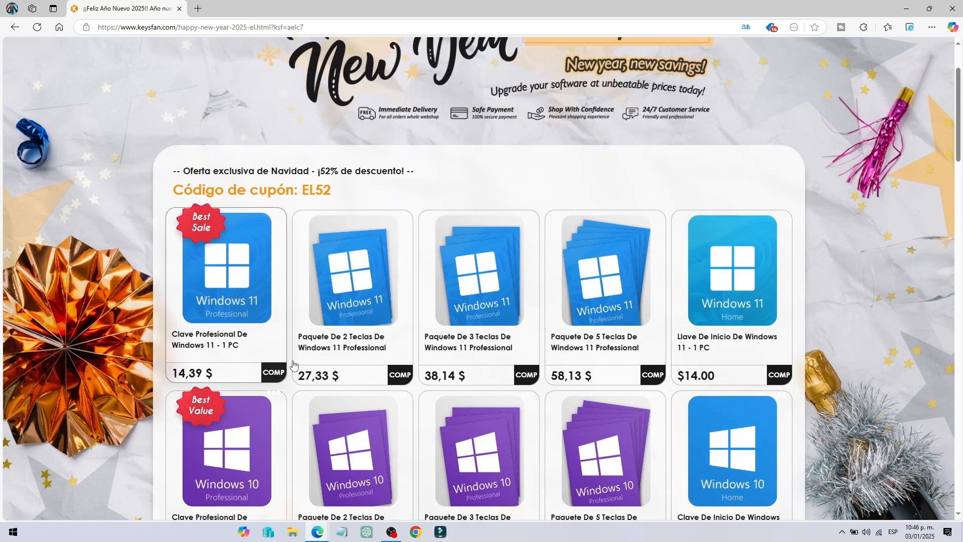
click(274, 371)
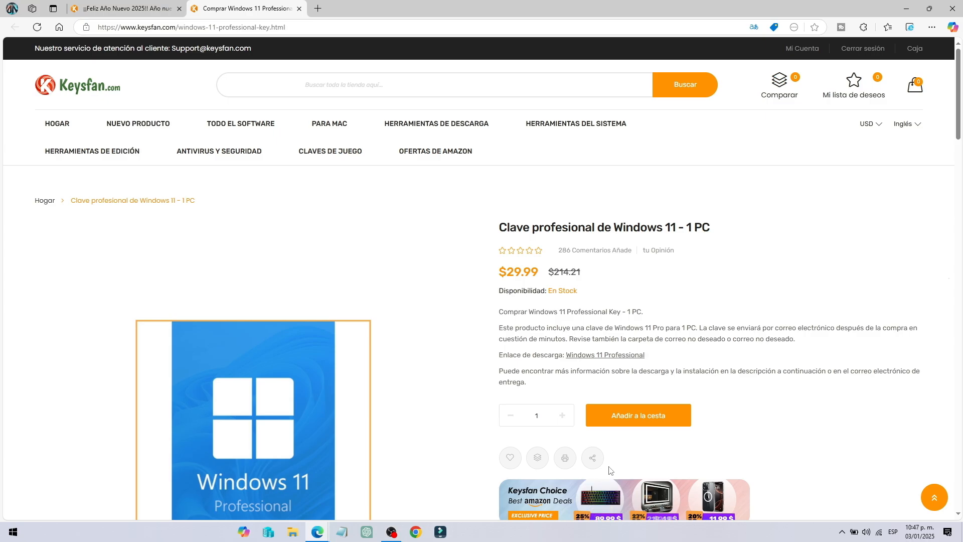
click(647, 416)
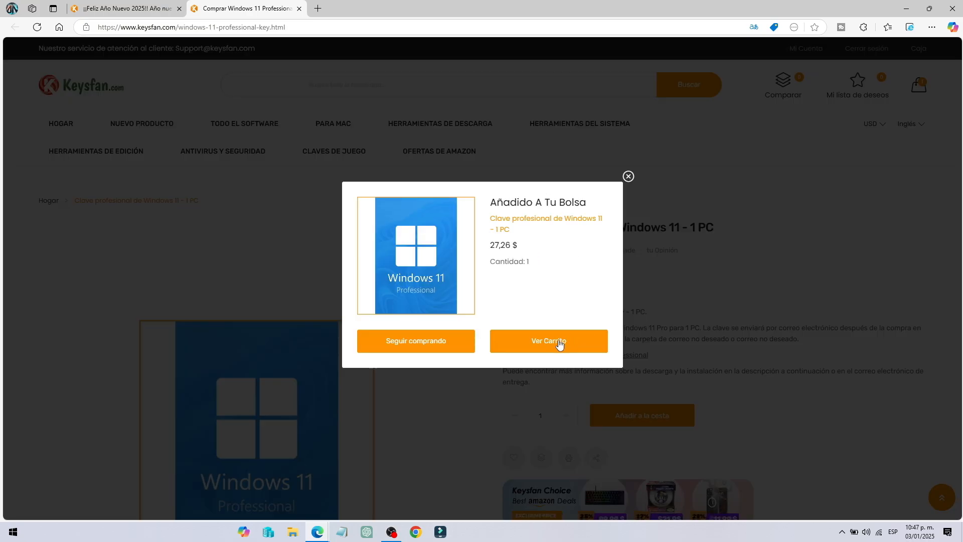
click(560, 343)
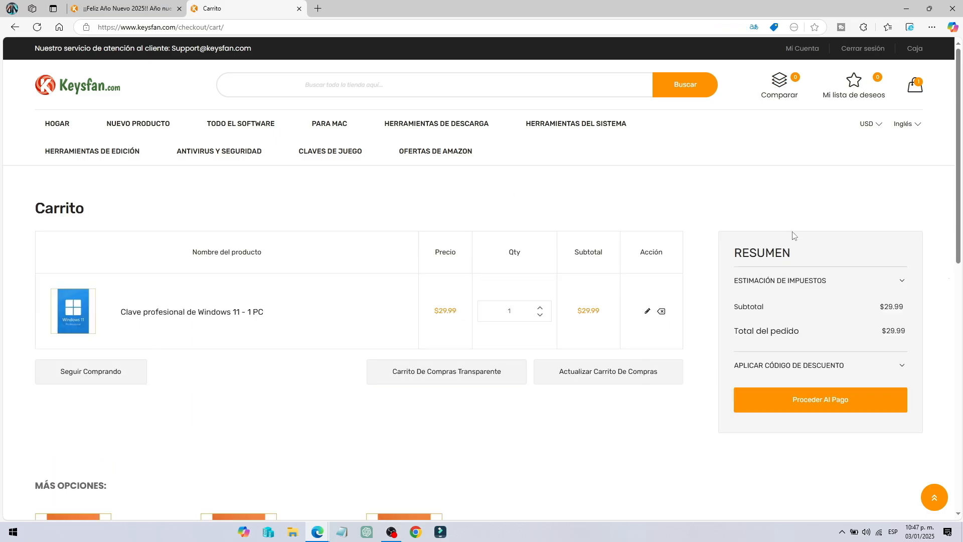
Step: Apply the discount code el52 to the cart
click(760, 370)
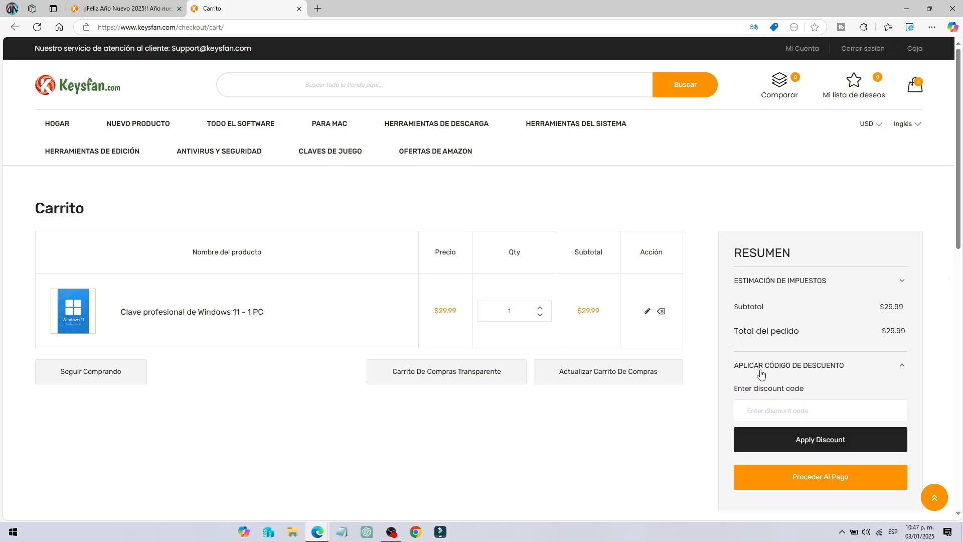
click(782, 409)
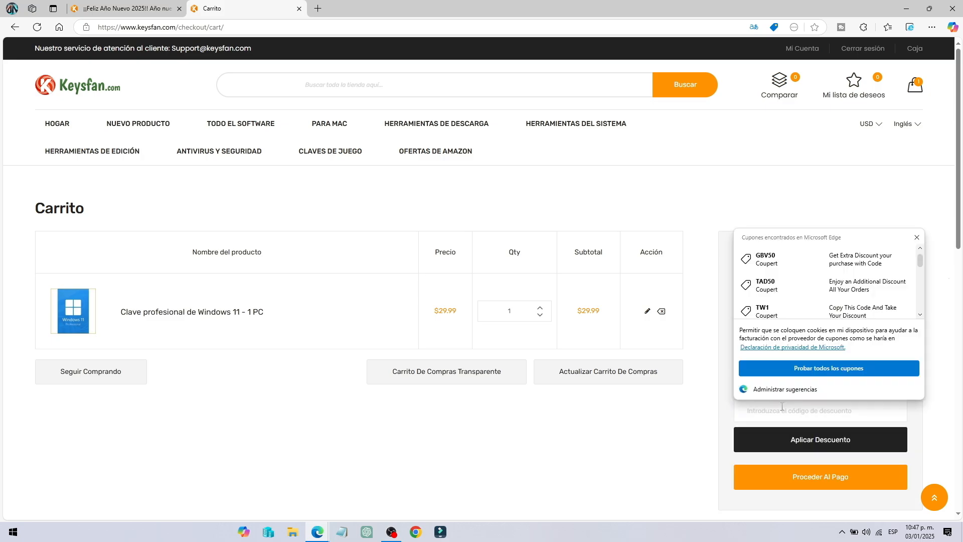
text(el52)
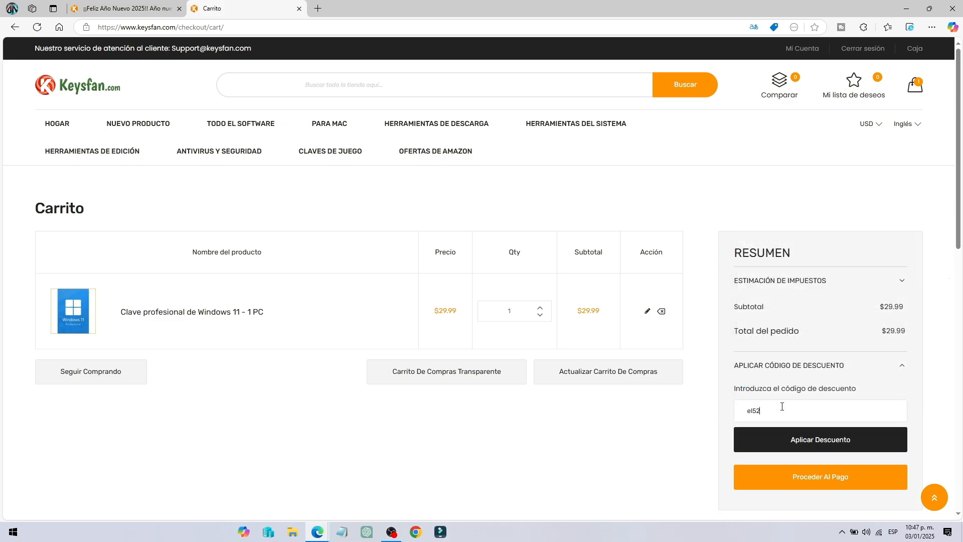
click(828, 438)
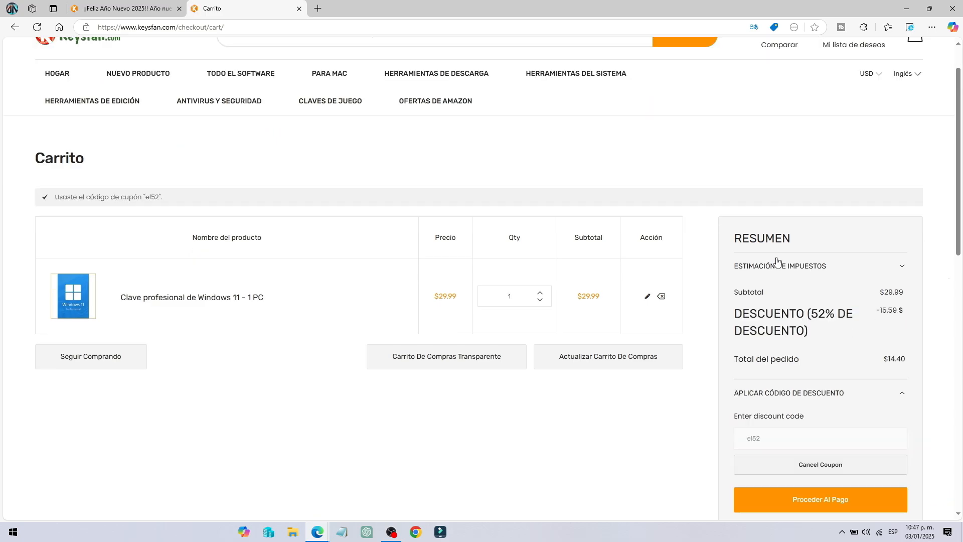
Step: Proceed to checkout and review the billing form, payment method and order summary
click(823, 499)
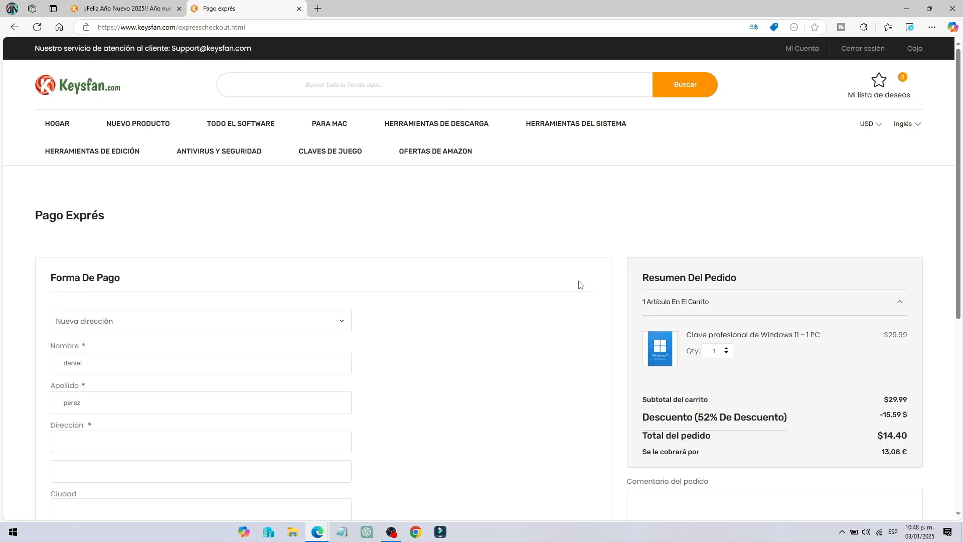
scroll(579, 285, down, 7)
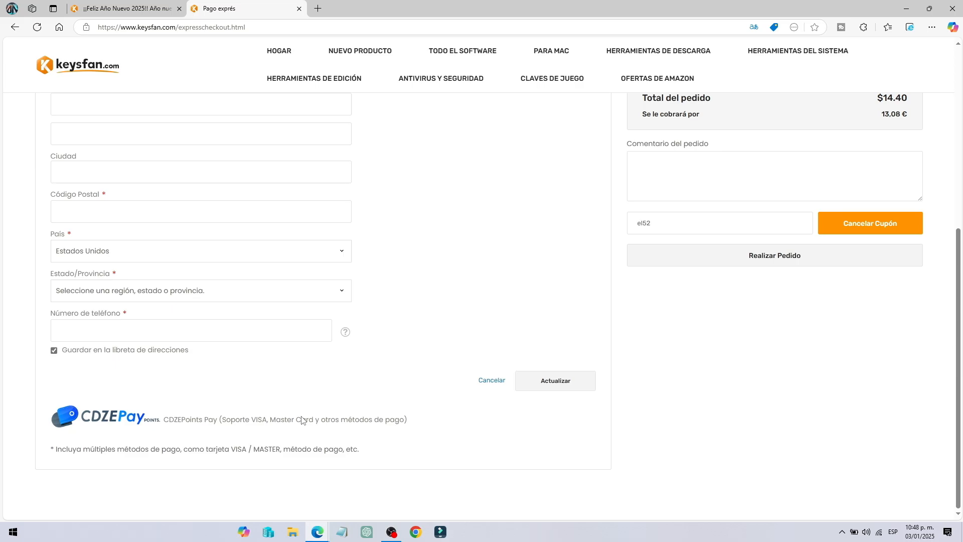
scroll(538, 301, up, 4)
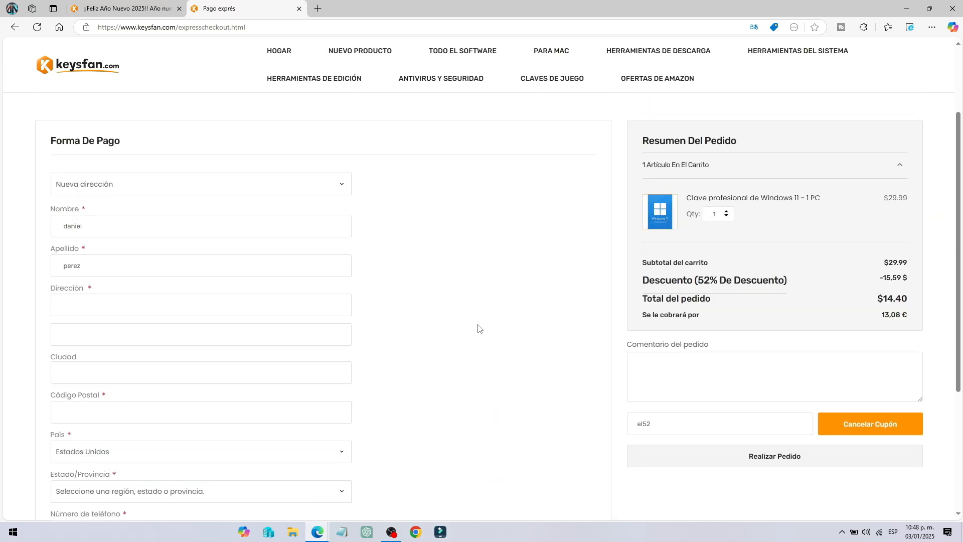
scroll(478, 328, down, 2)
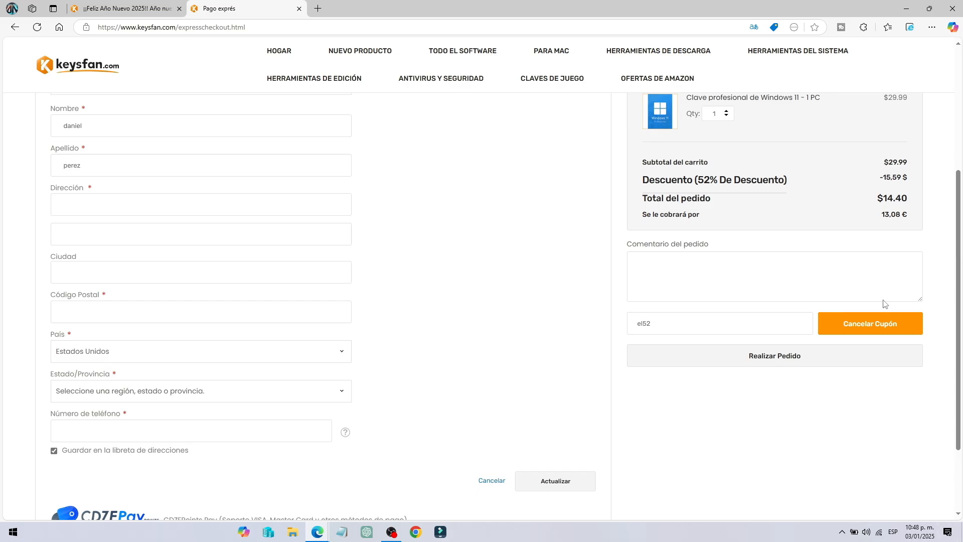
scroll(742, 391, up, 4)
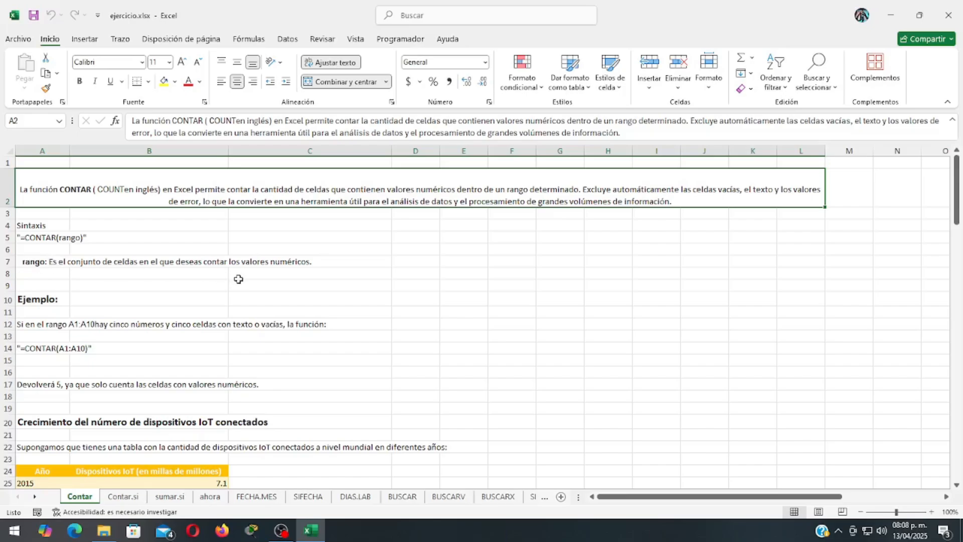
Step: In Excel, review the CONTAR description, syntax and A1:A10 example on the Contar sheet of ejercicio.xlsx
scroll(239, 280, down, 1)
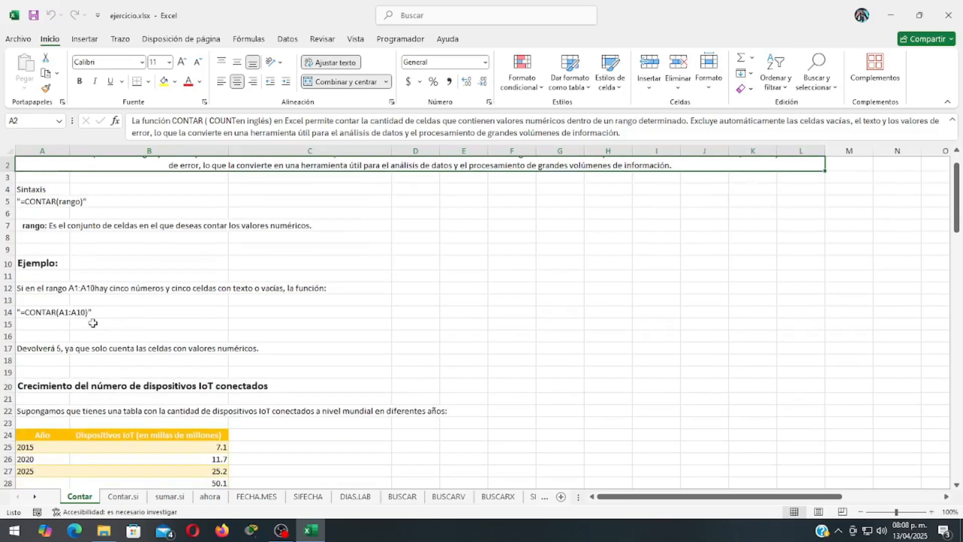
click(33, 291)
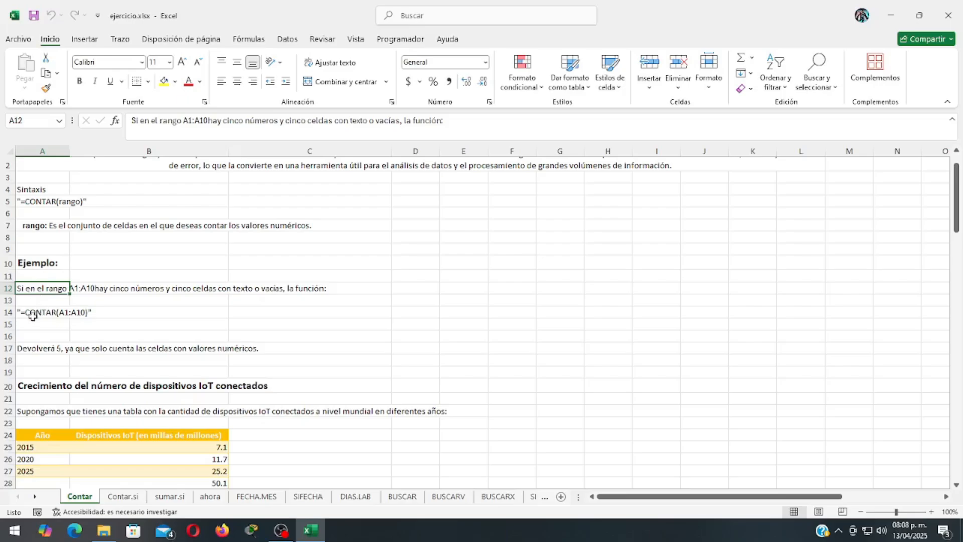
click(32, 315)
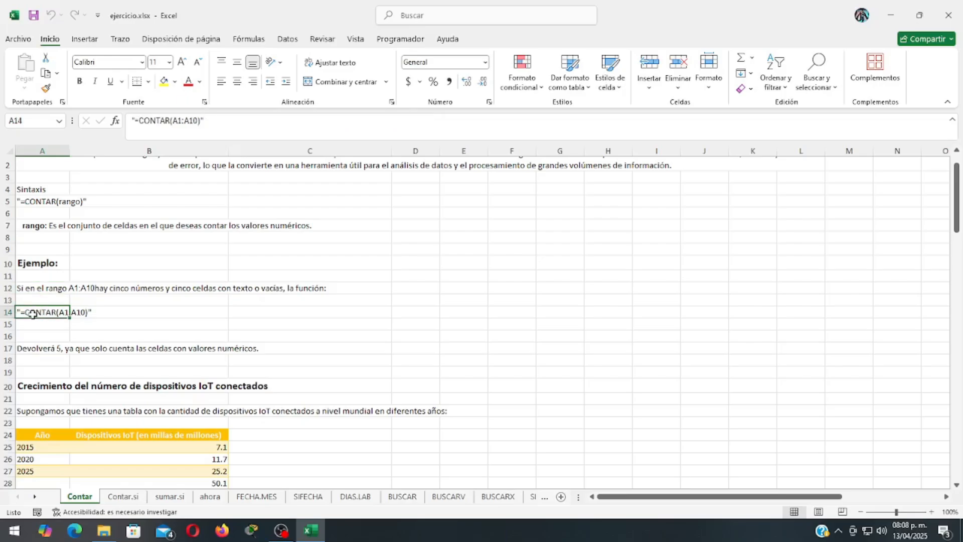
click(32, 351)
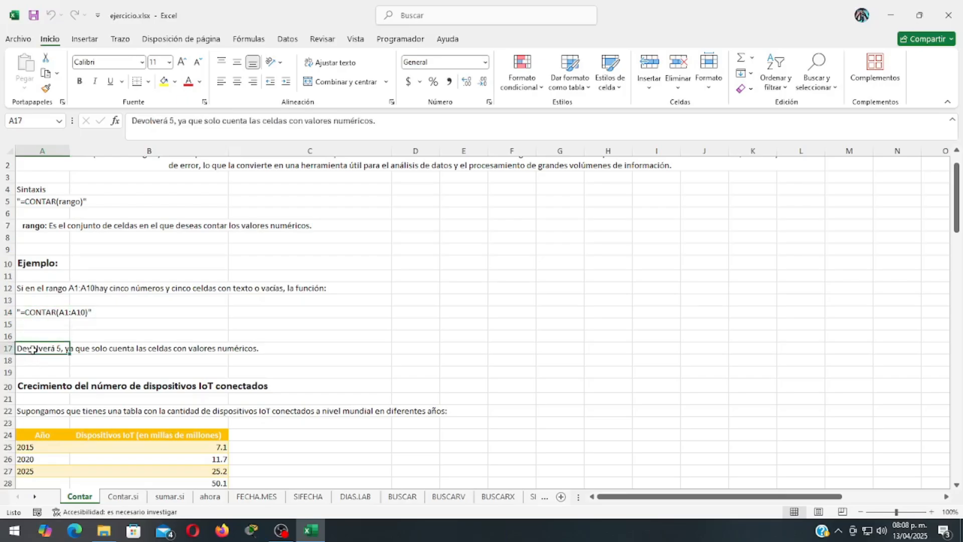
scroll(33, 346, down, 4)
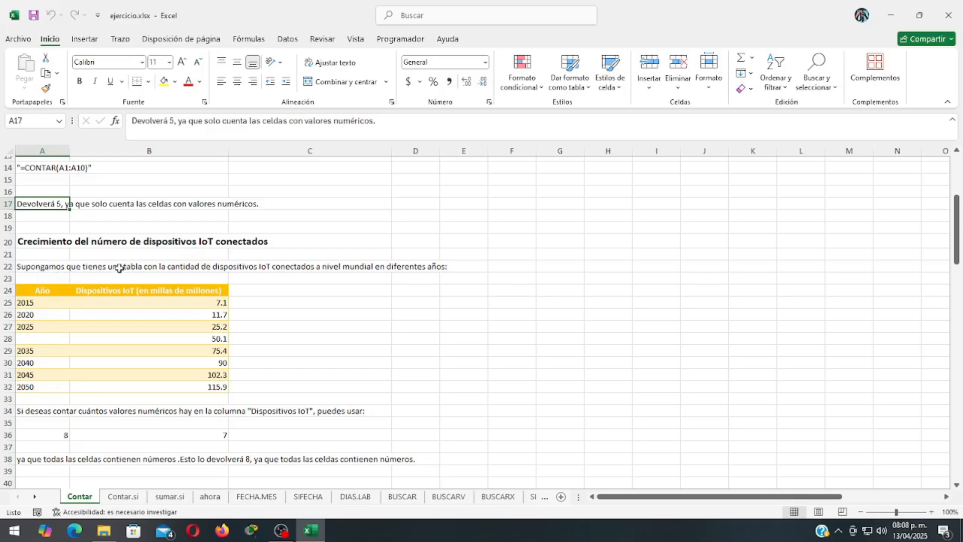
Step: Examine the IoT devices table and inspect which range the CONTAR formula in A36 counts
scroll(120, 268, down, 1)
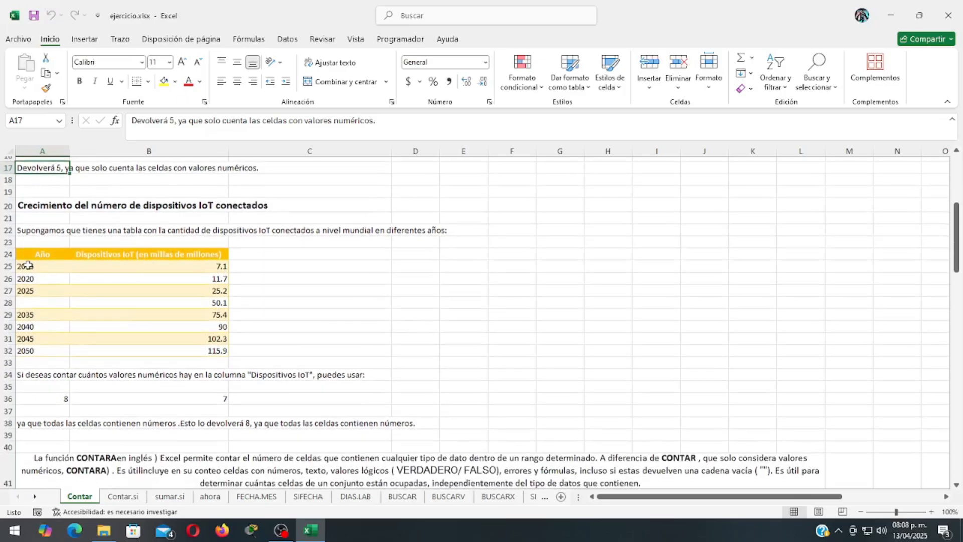
click(27, 265)
click(25, 351)
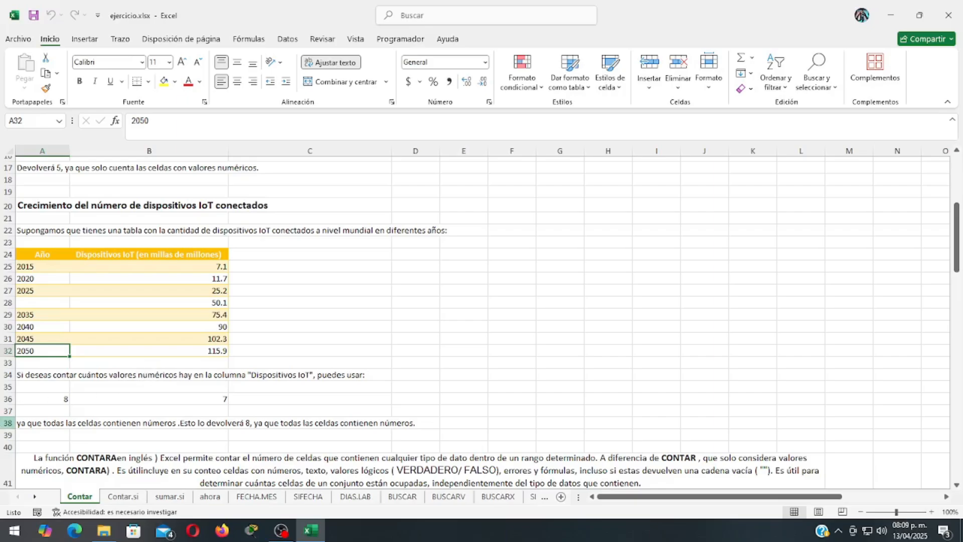
click(39, 401)
key(F2)
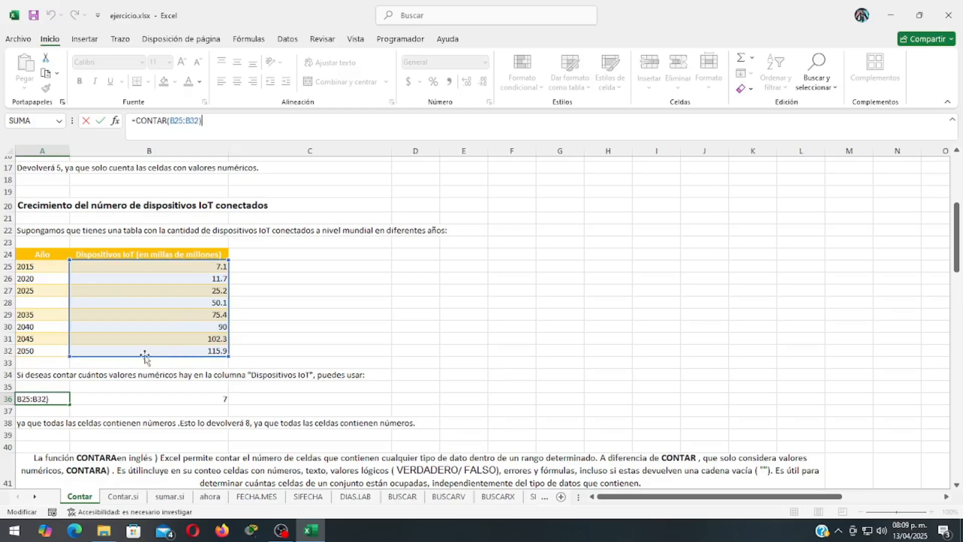
key(Return)
click(57, 397)
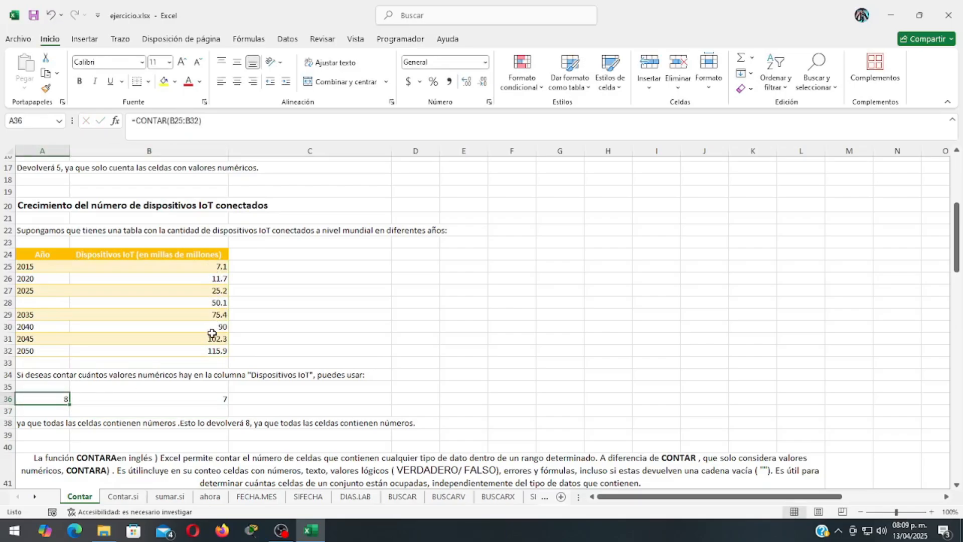
Step: Inspect the CONTAR formula in B36, check its range against blank cell A28, and read the note in A38
click(199, 398)
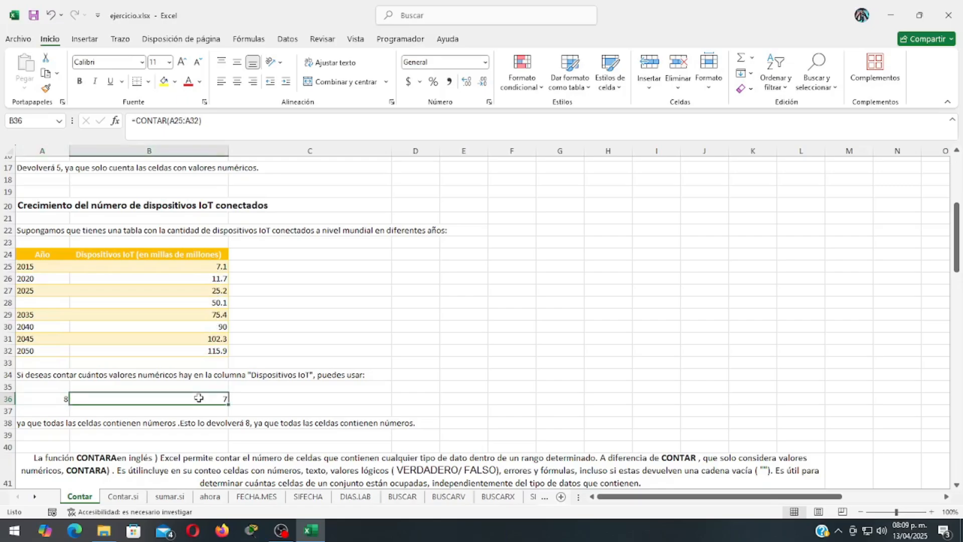
click(207, 115)
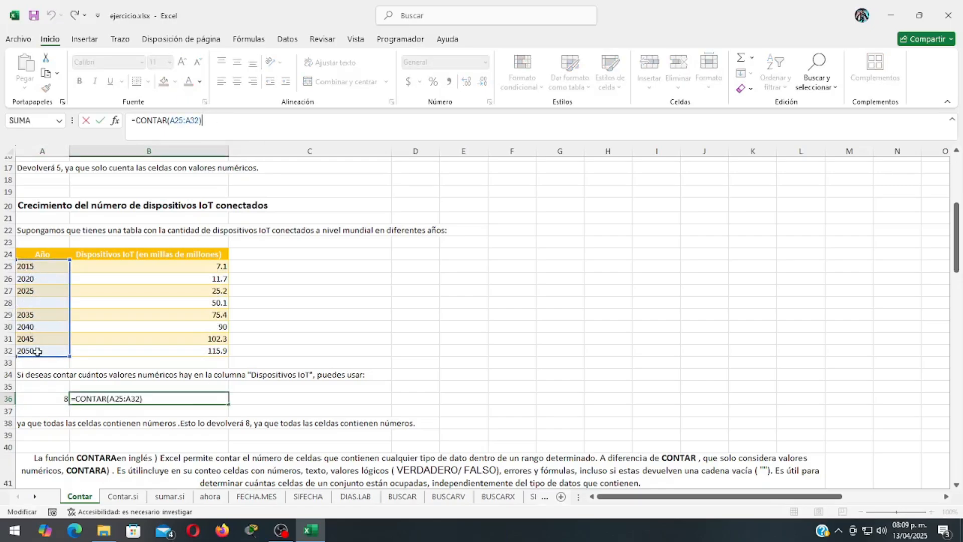
key(ctrl+Return)
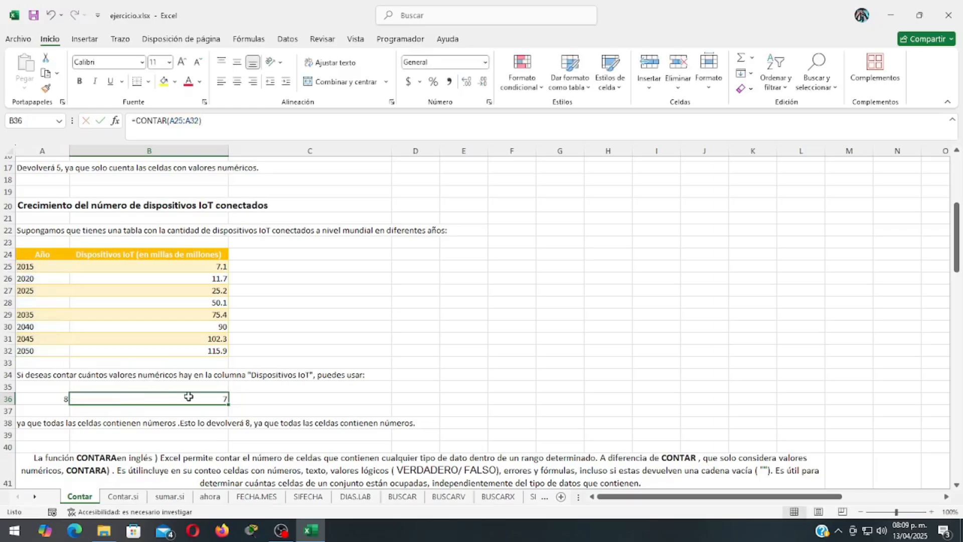
click(24, 302)
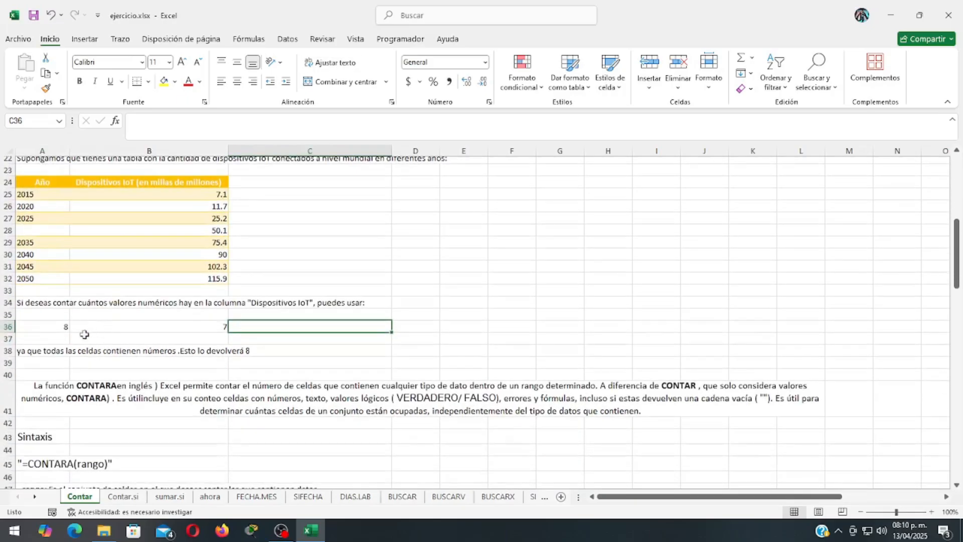
click(30, 349)
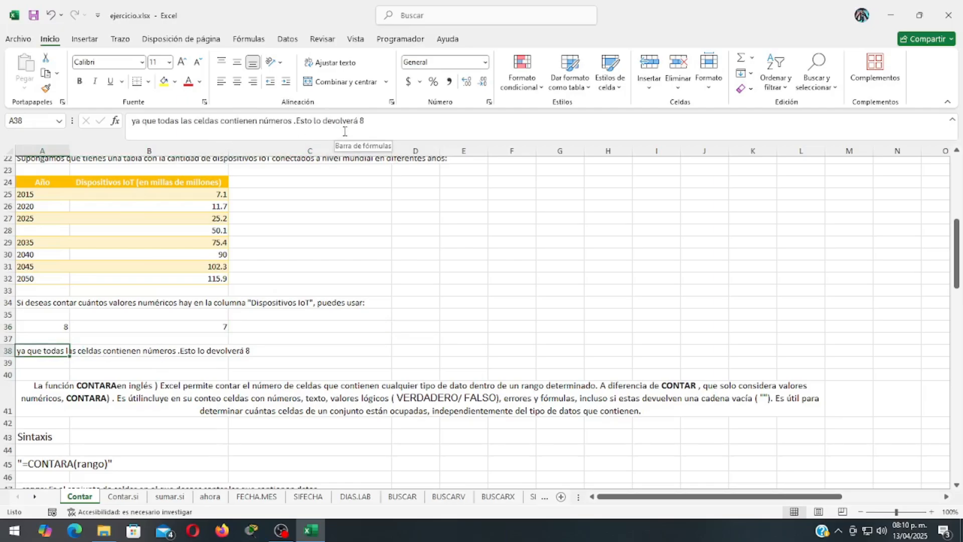
Step: Review the CONTARA function's description, syntax and range argument in rows 41 to 47
scroll(151, 256, down, 5)
click(53, 220)
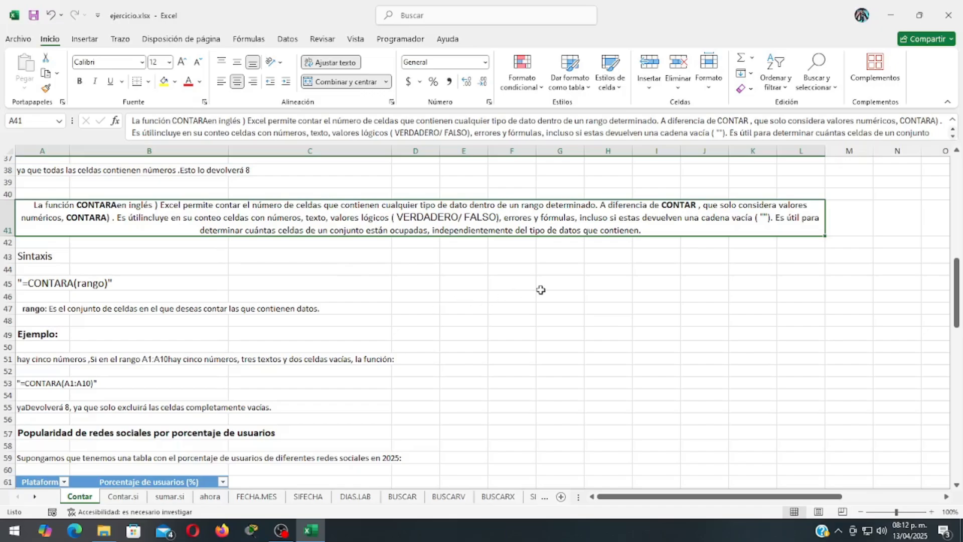
scroll(541, 290, down, 1)
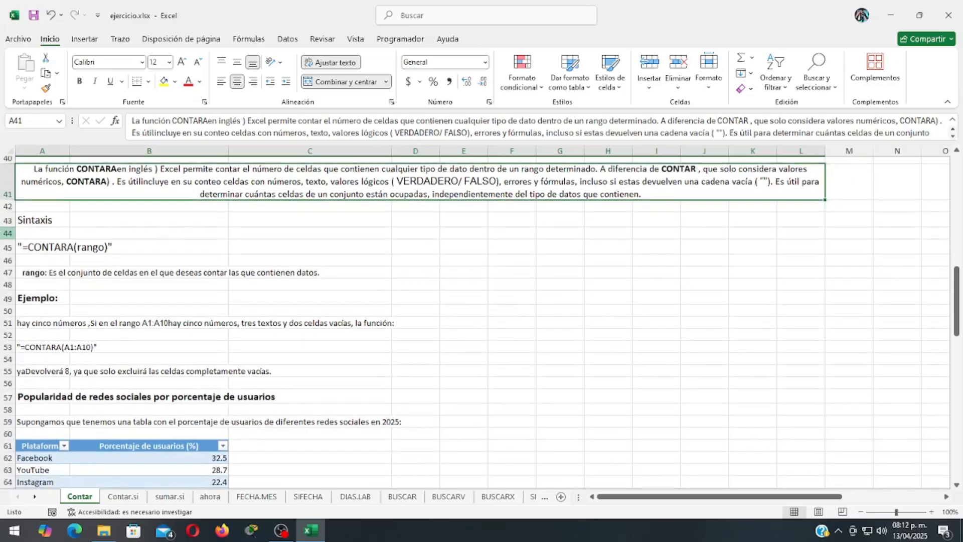
click(35, 220)
click(42, 247)
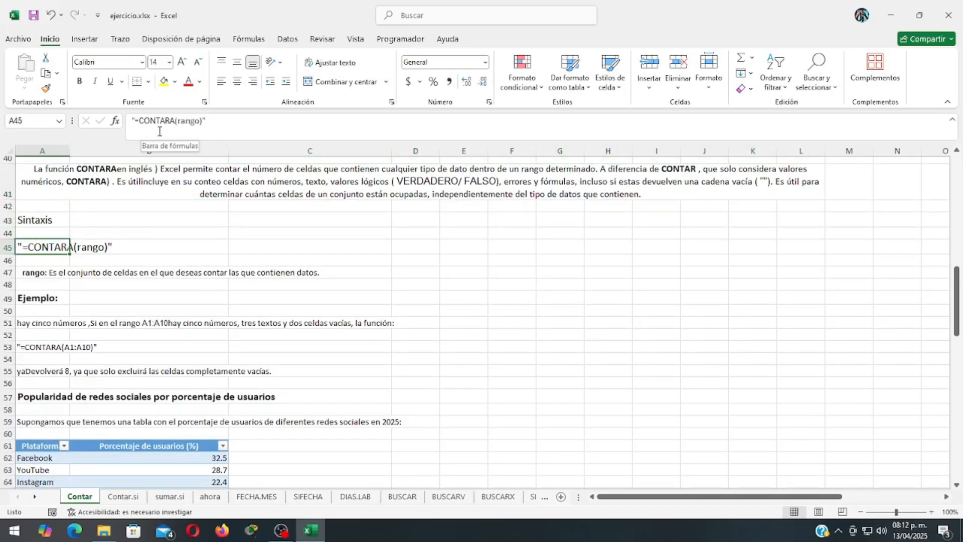
key(Down)
key(Down)
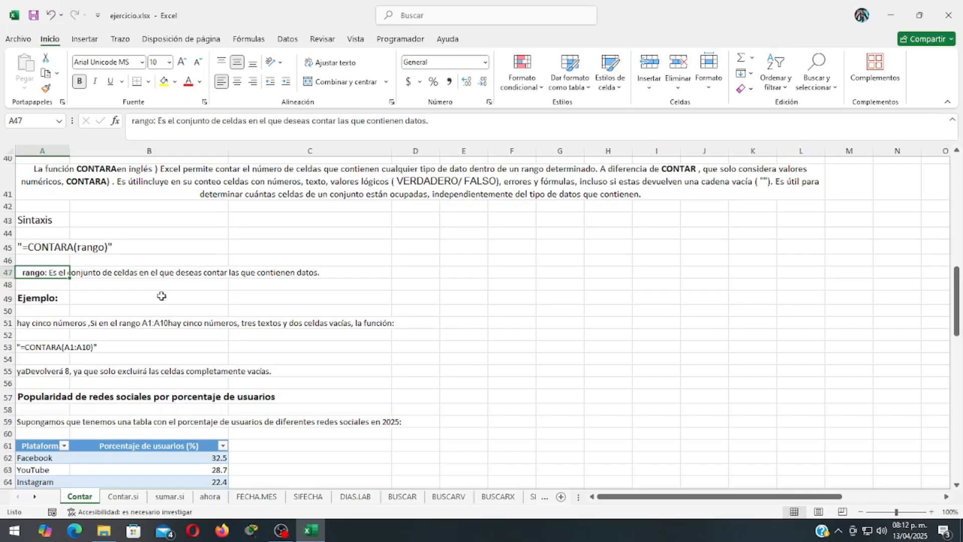
Step: Examine the CONTARA example's scenario in A51 and its formula text in A53
scroll(162, 296, down, 2)
click(30, 254)
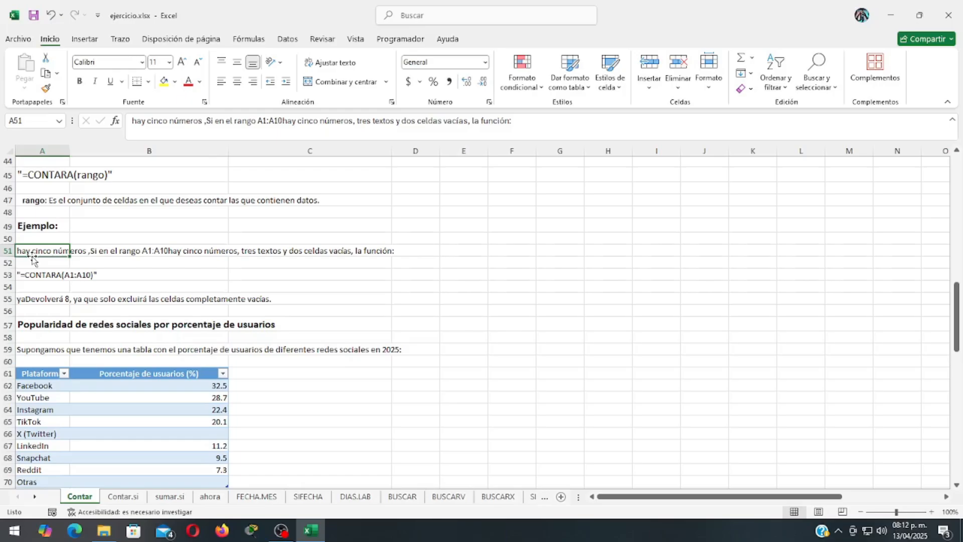
click(29, 275)
click(159, 145)
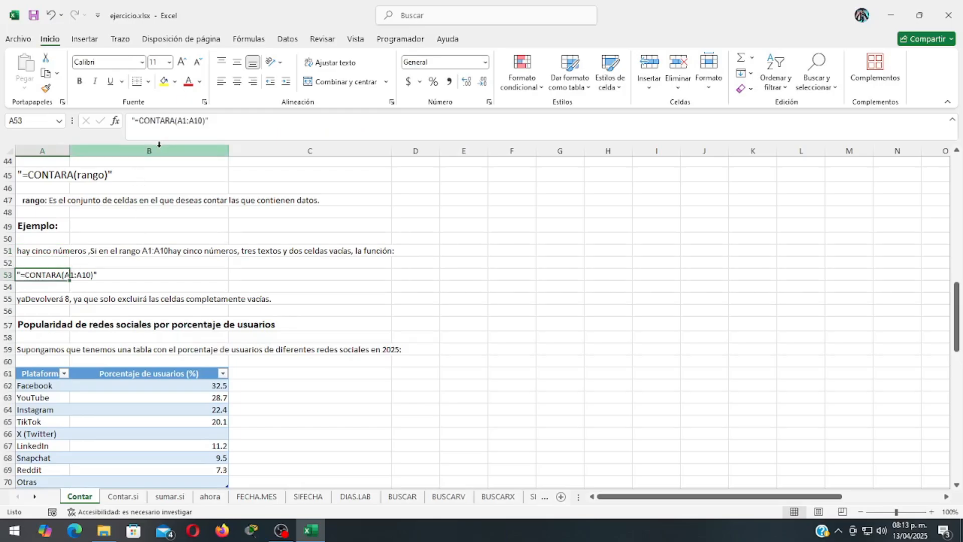
Step: Read the CONTARA example's explanation in A55 and examine the social network popularity table in rows 57 to 72
click(28, 301)
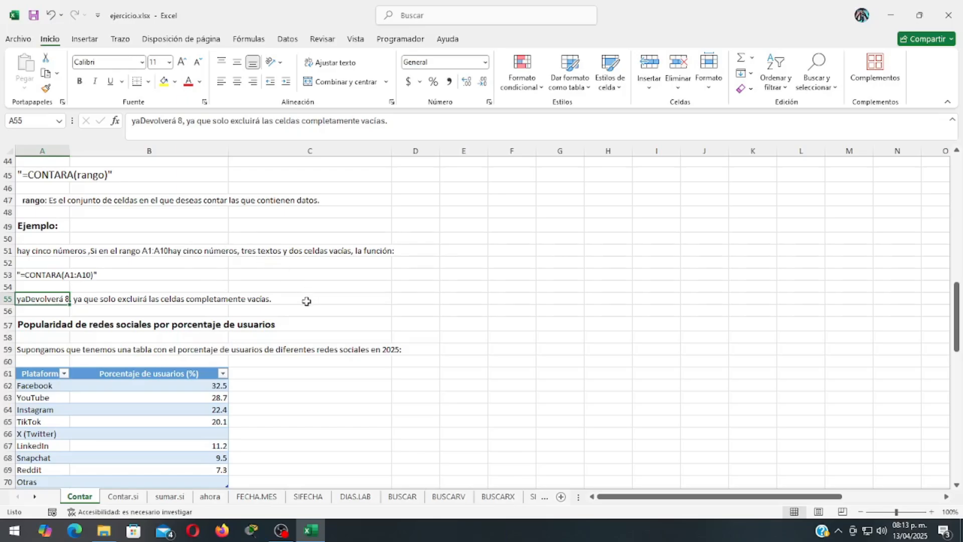
scroll(307, 301, down, 5)
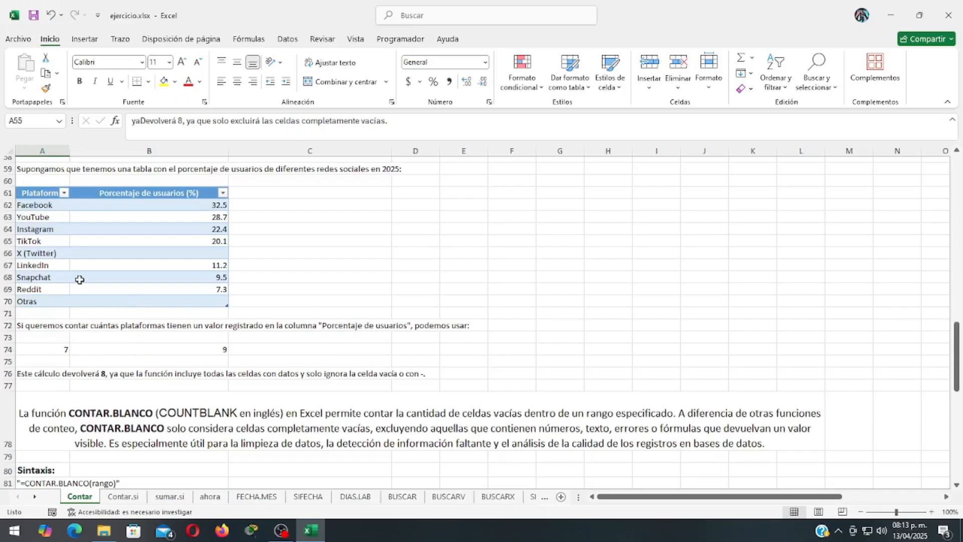
scroll(77, 279, up, 2)
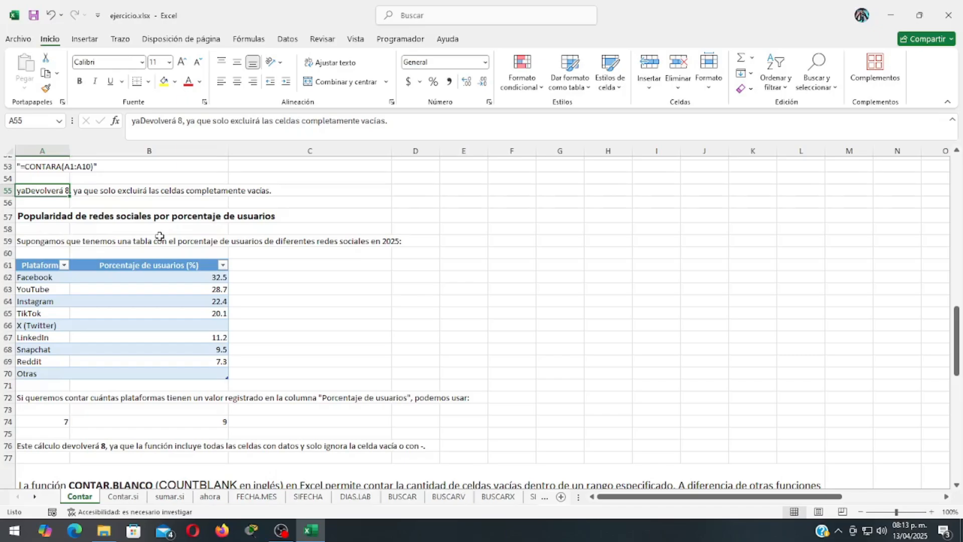
scroll(196, 257, down, 2)
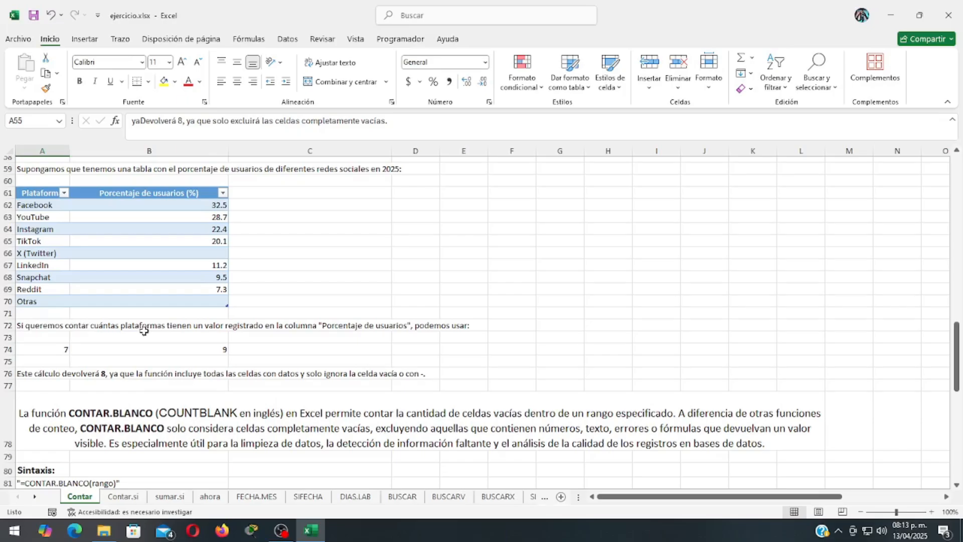
Step: Inspect which range the CONTARA formula in A74 counts and check it against blank cells B70 and B66
click(53, 349)
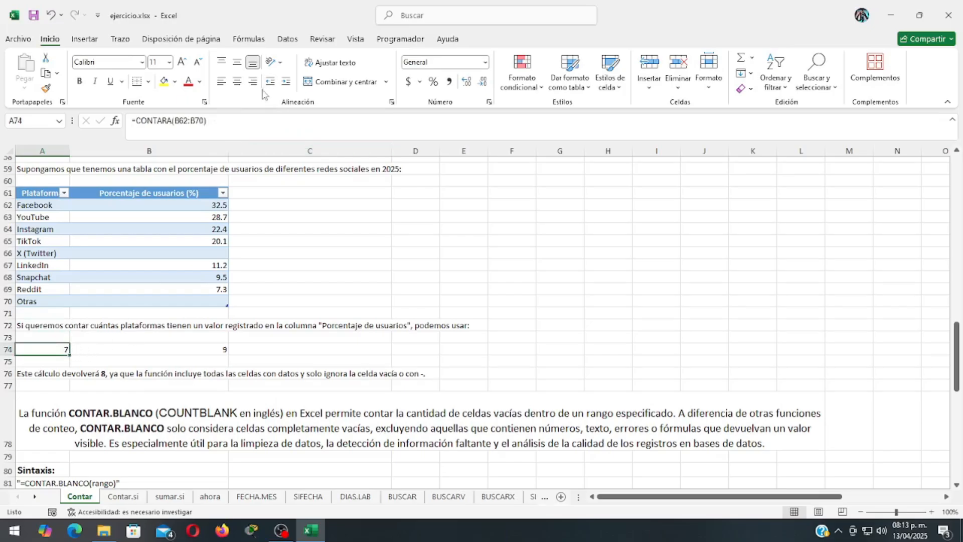
click(242, 120)
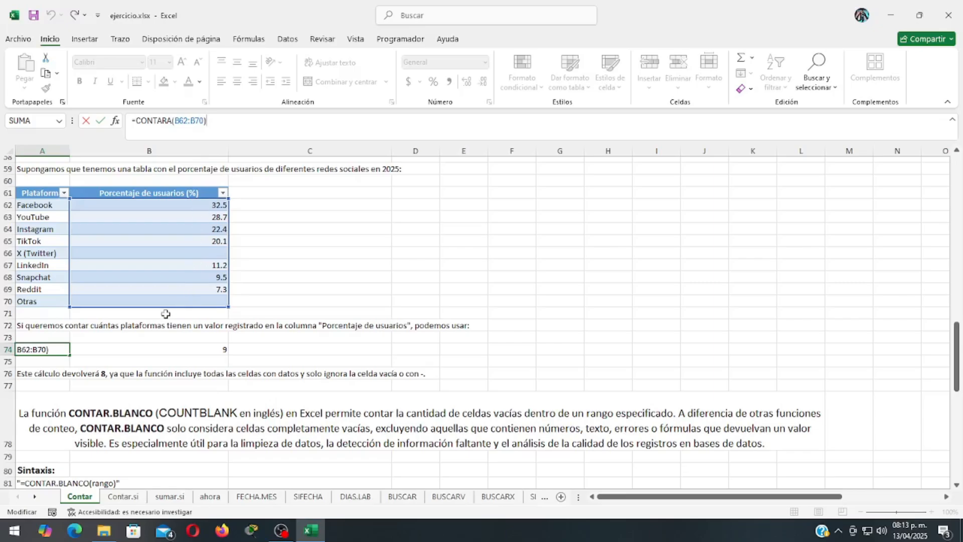
key(Escape)
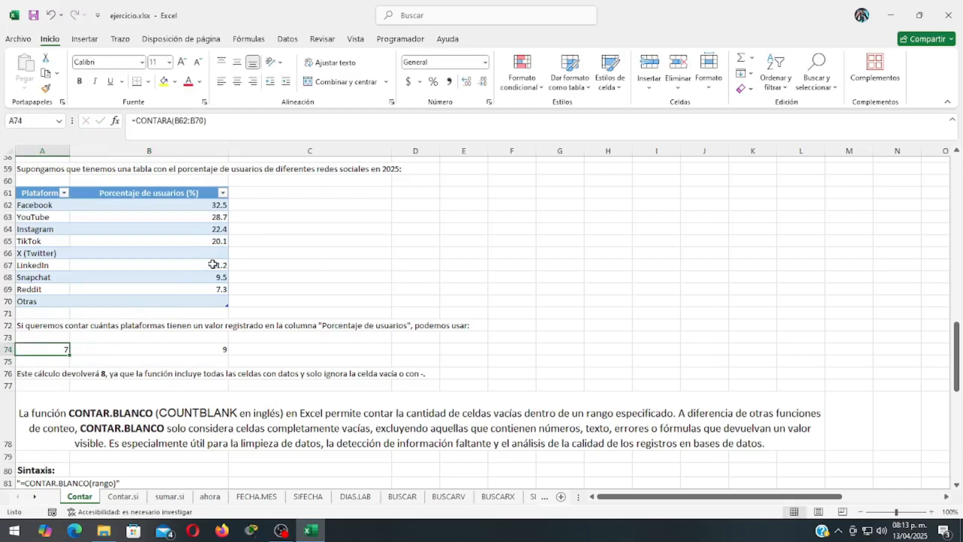
click(210, 301)
click(205, 253)
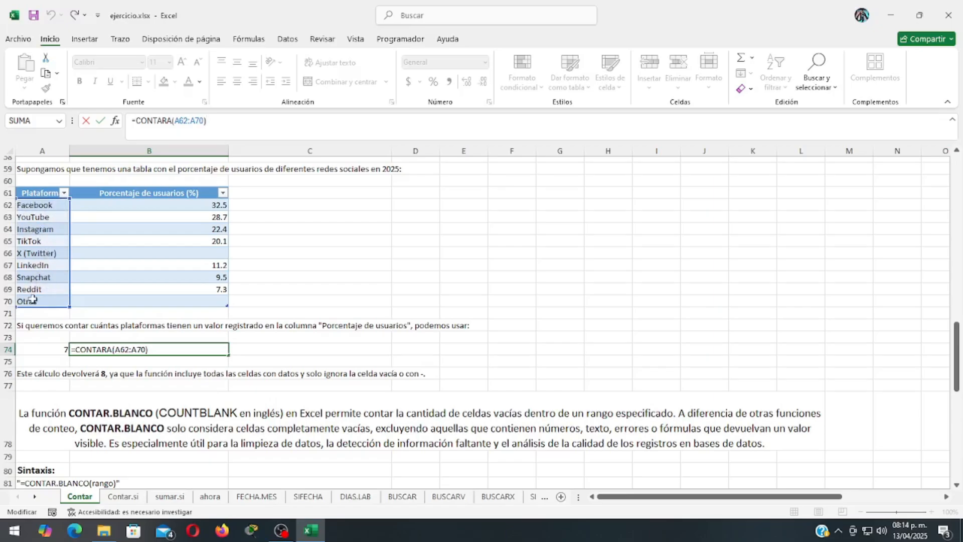
Step: Inspect the CONTARA formula in B74 and check its range against the platform names in A62:A70
key(Tab)
click(215, 349)
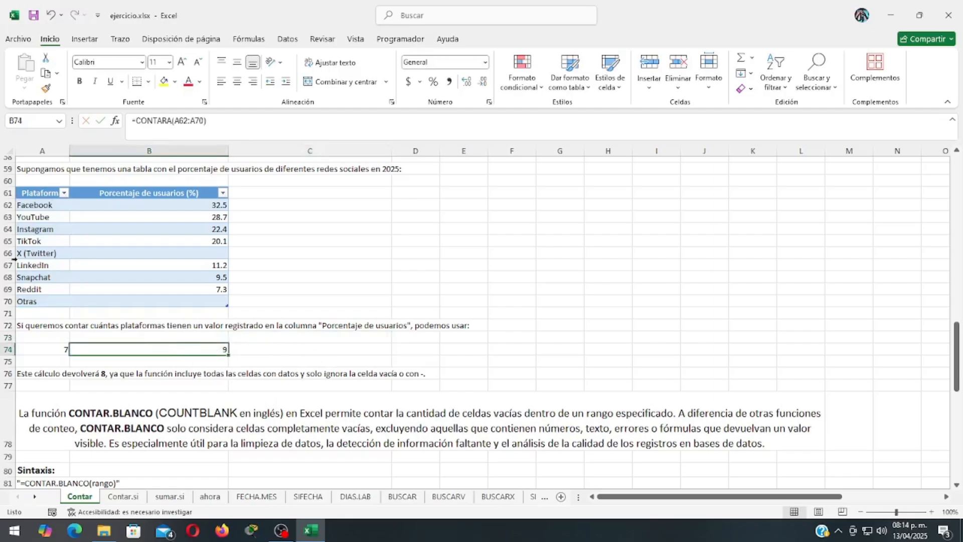
drag(24, 205, 24, 302)
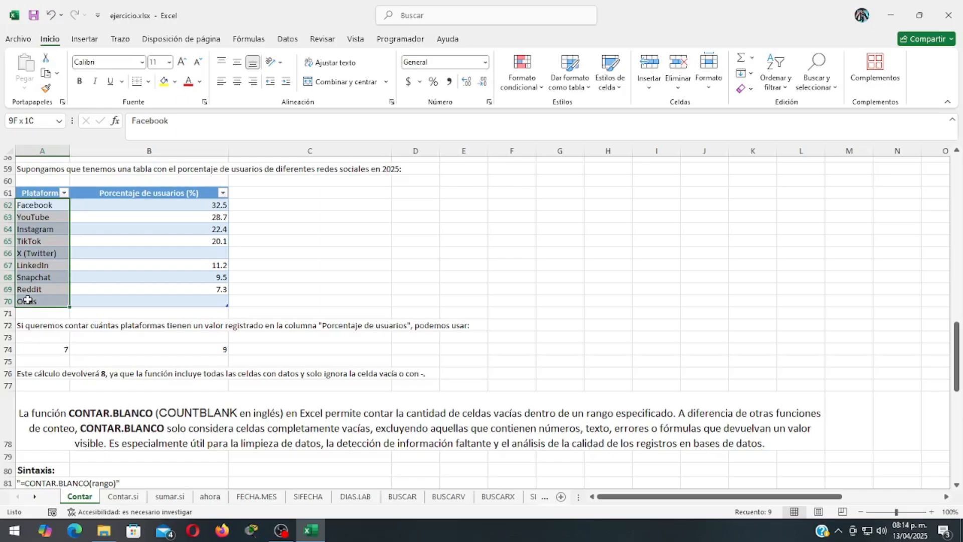
click(308, 348)
Step: Review the CONTAR.BLANCO function's description, syntax in A81 and range argument in A83
scroll(304, 307, down, 6)
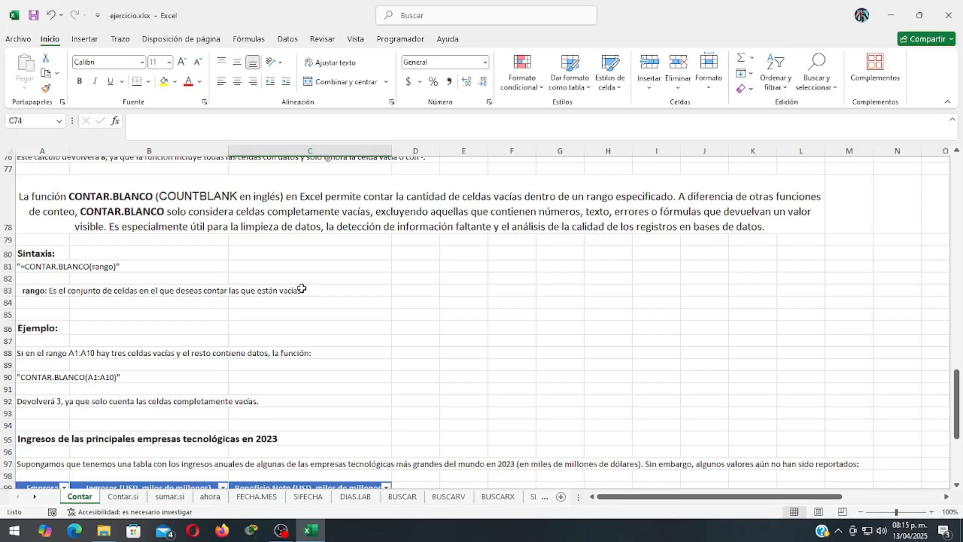
click(38, 267)
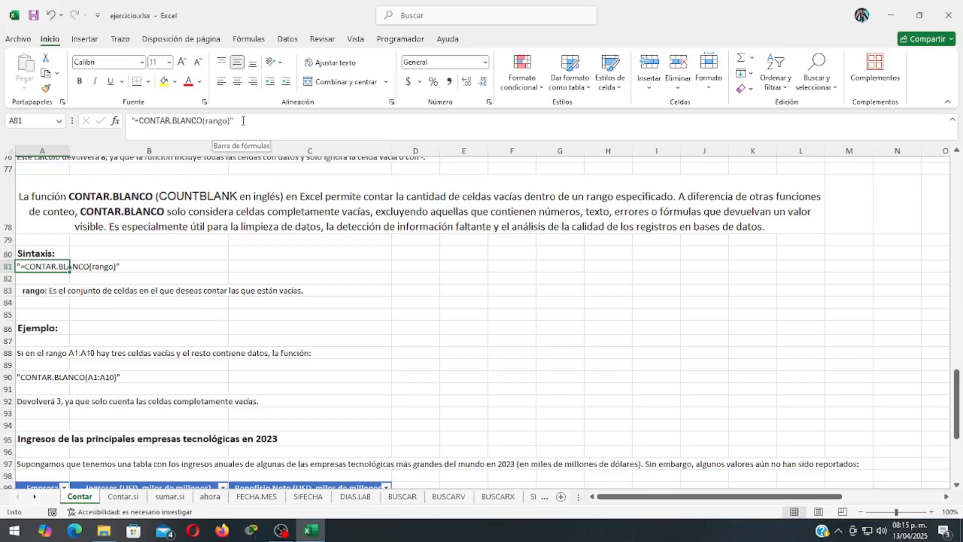
click(36, 292)
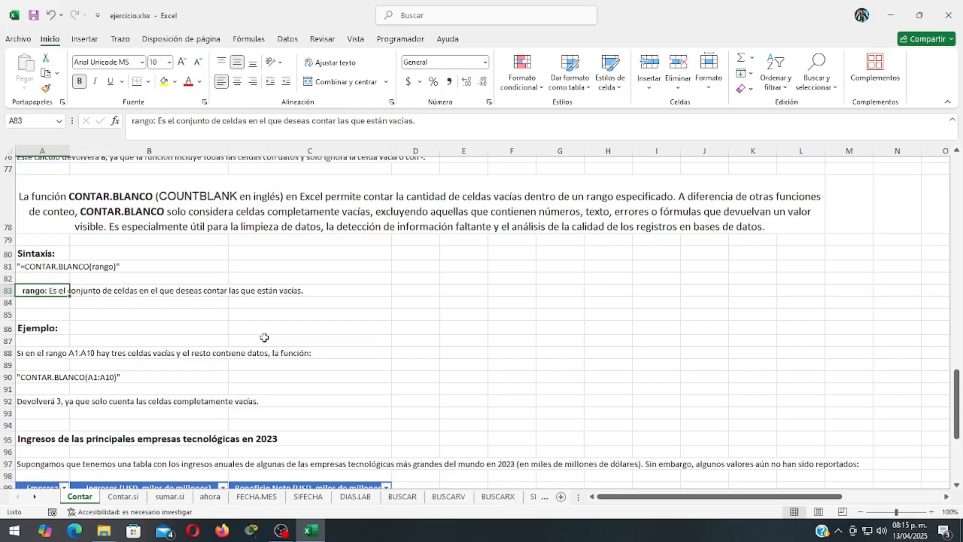
Step: Examine the CONTAR.BLANCO example's scenario in A88, formula text in A90 and explanation in A92
scroll(264, 339, down, 1)
click(40, 282)
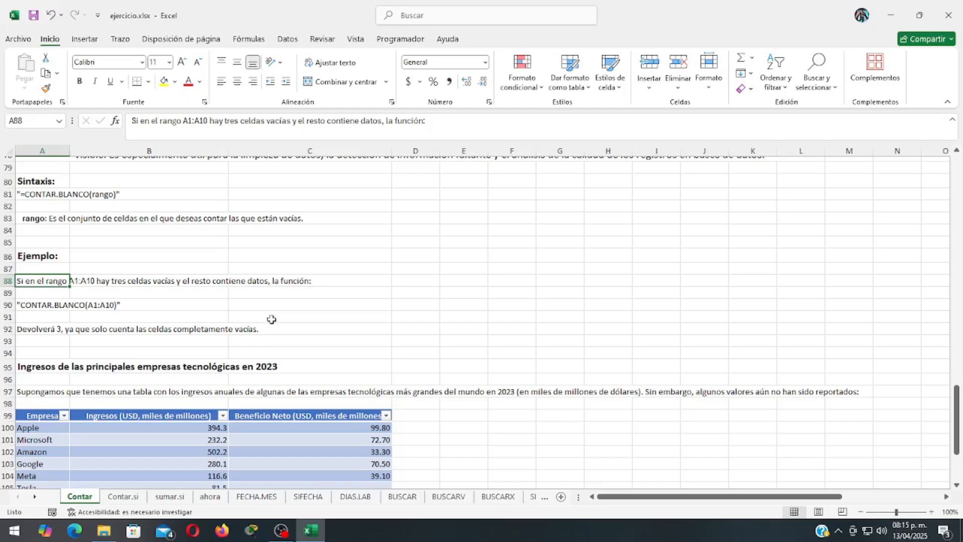
scroll(251, 311, down, 1)
click(72, 270)
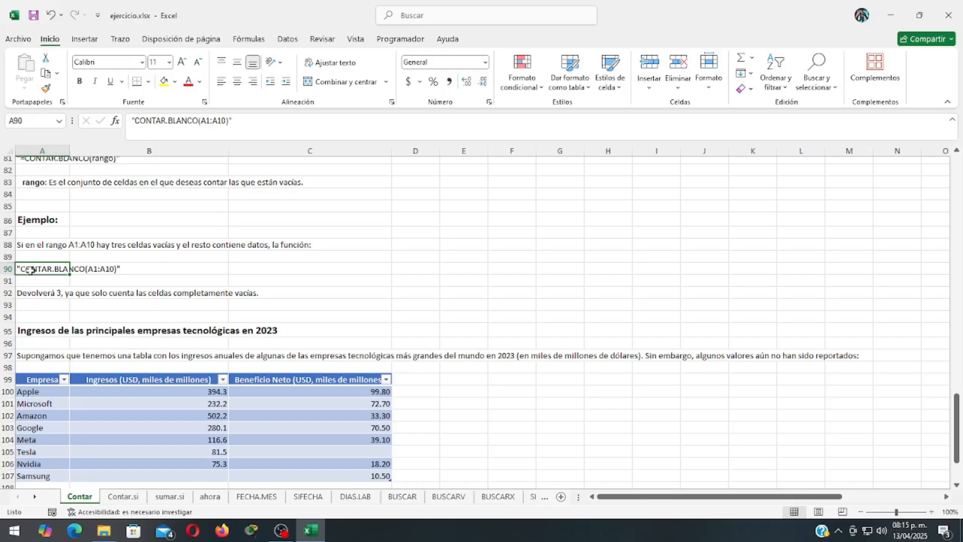
click(30, 297)
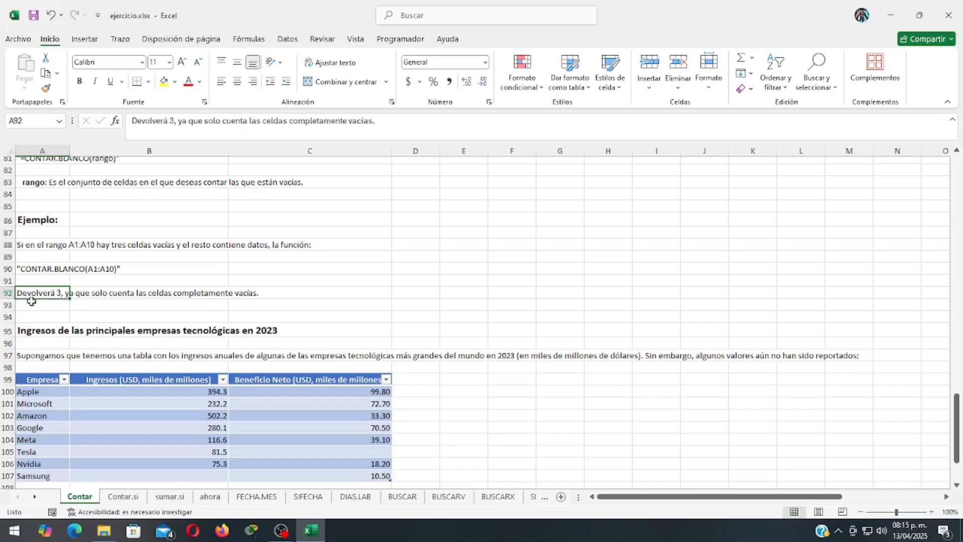
click(33, 247)
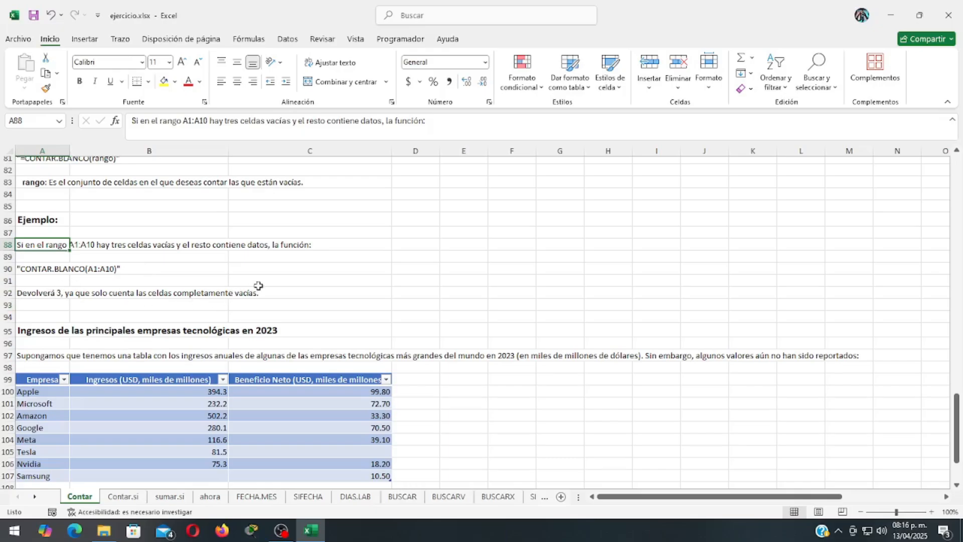
Step: Examine the technology company income table and inspect which range the CONTAR.BLANCO formula in A111 counts
scroll(258, 285, down, 3)
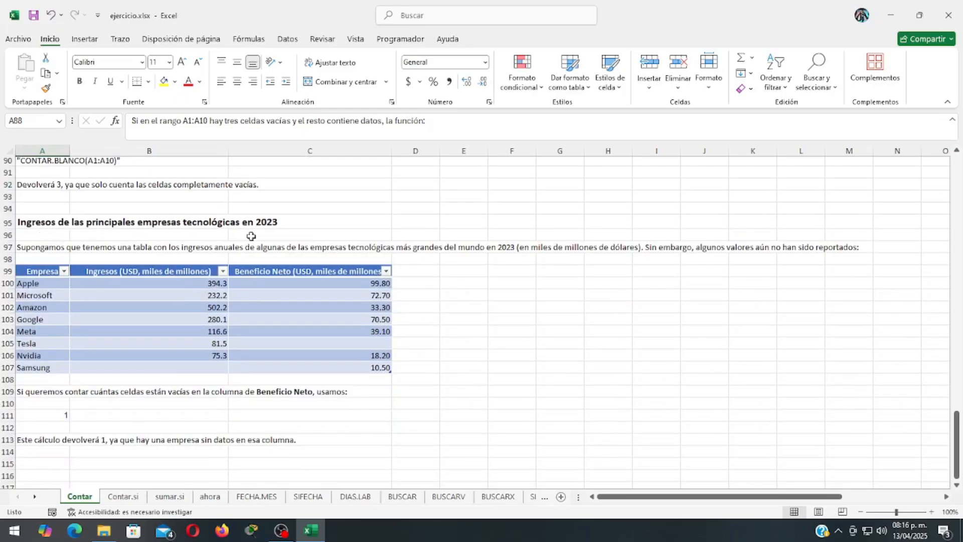
scroll(351, 235, down, 1)
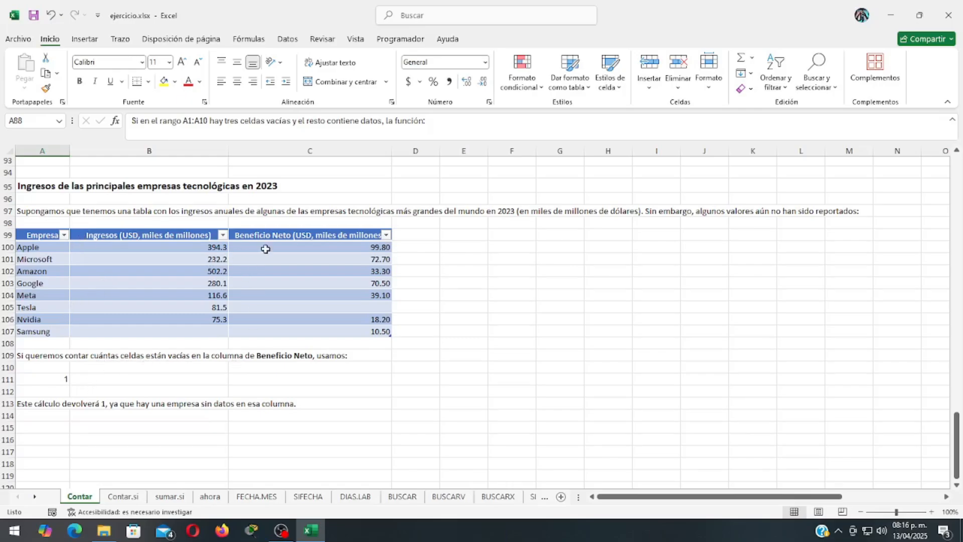
drag(271, 235, 269, 318)
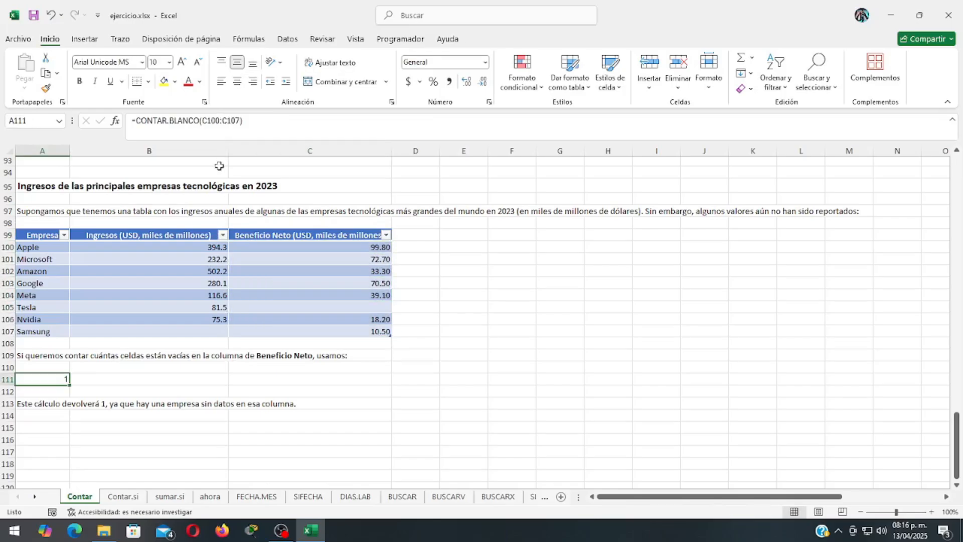
key(F2)
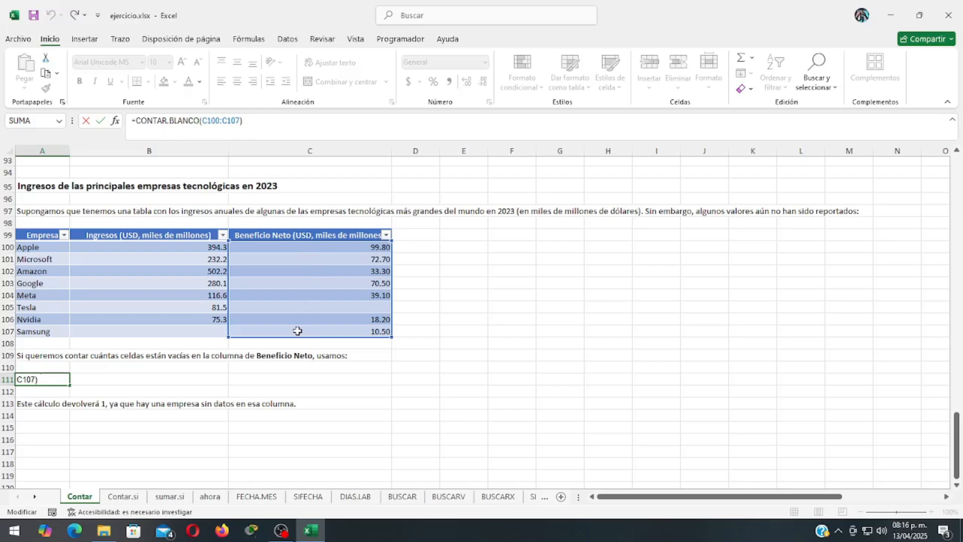
click(278, 381)
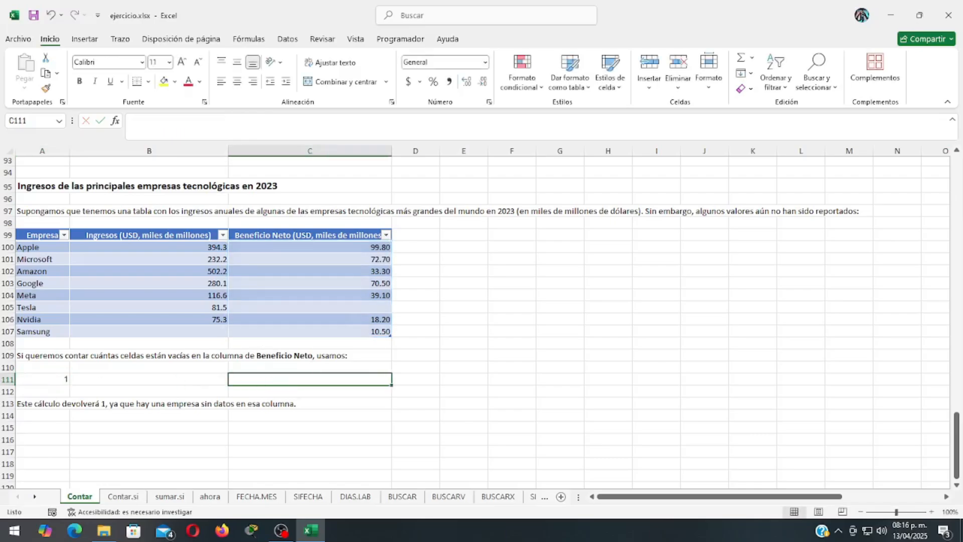
Step: Compare the result in A111 with Tesla's blank net profit cell C105 and read the note in A113
click(32, 383)
click(372, 308)
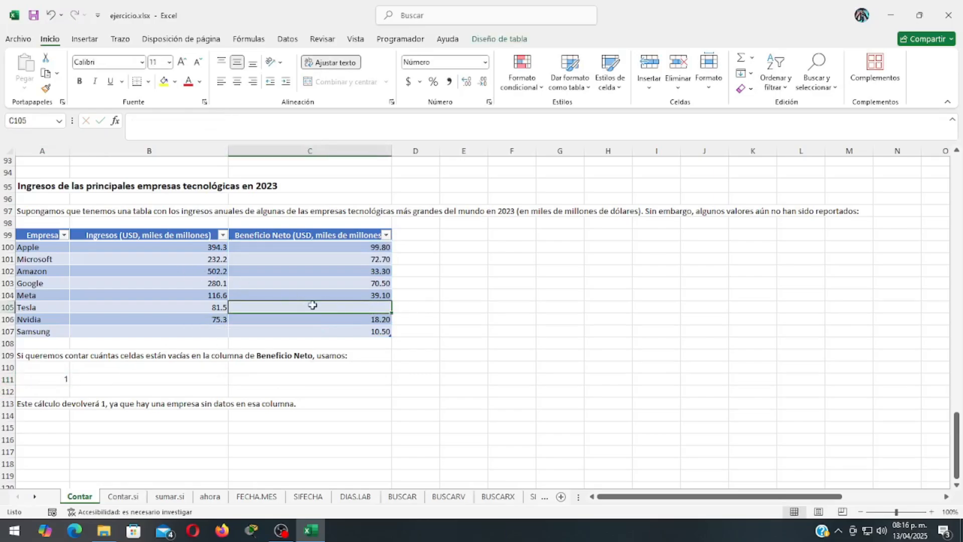
scroll(312, 305, down, 1)
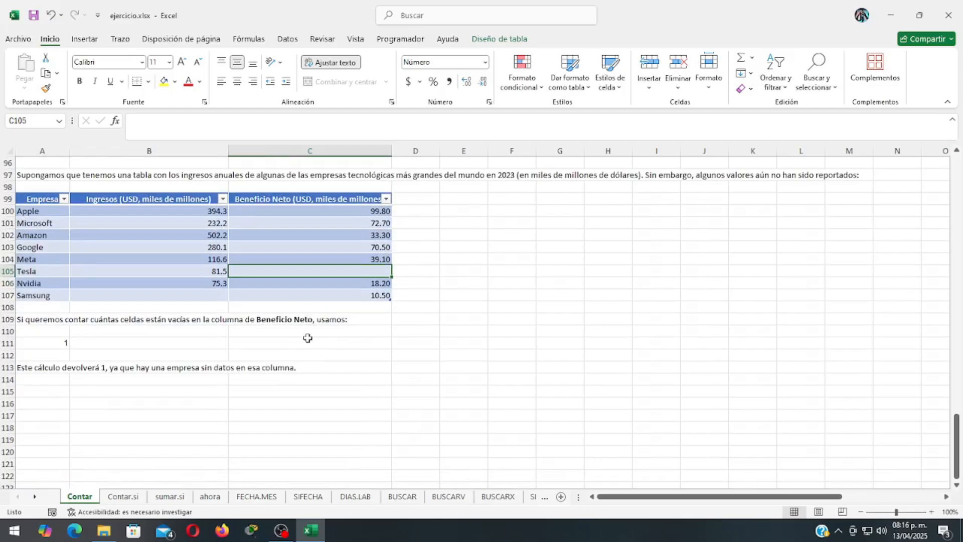
scroll(316, 340, down, 2)
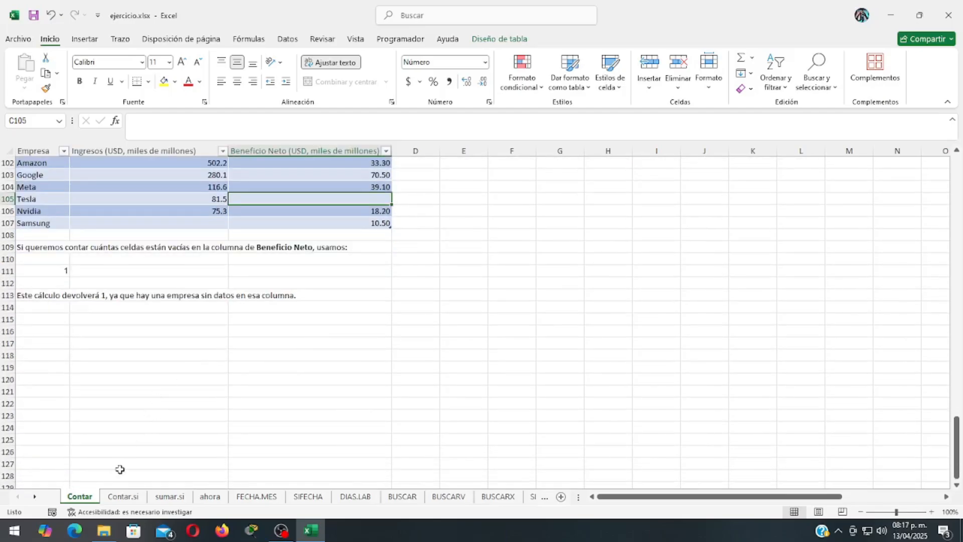
Step: Open the Contar.si sheet and review the CONTAR.SI function's description, syntax, range and criterion arguments in rows 2 to 10
click(123, 496)
scroll(70, 211, up, 20)
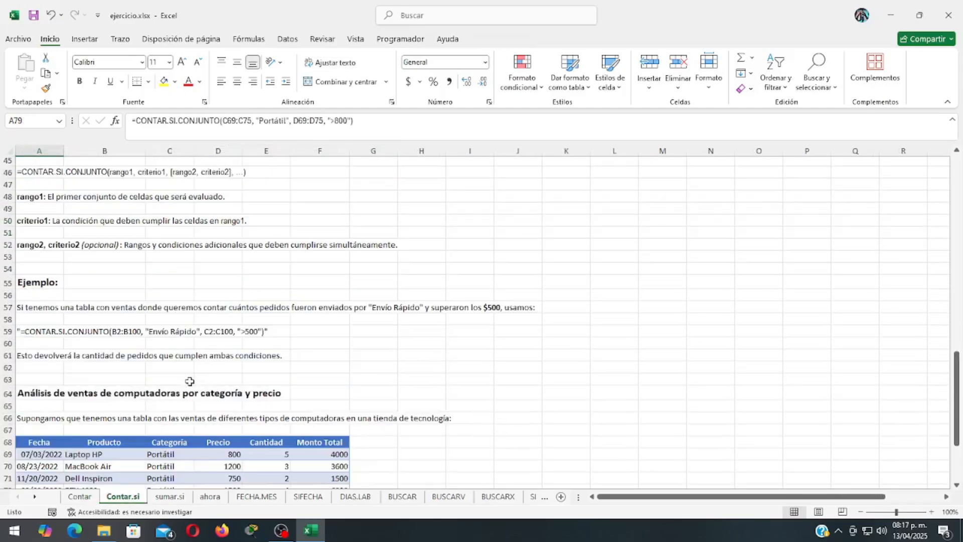
click(70, 212)
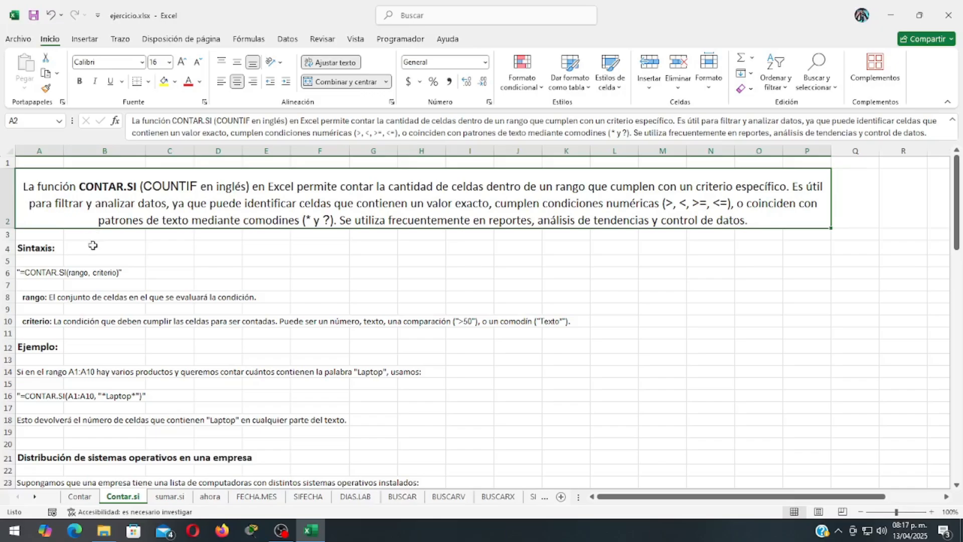
click(55, 276)
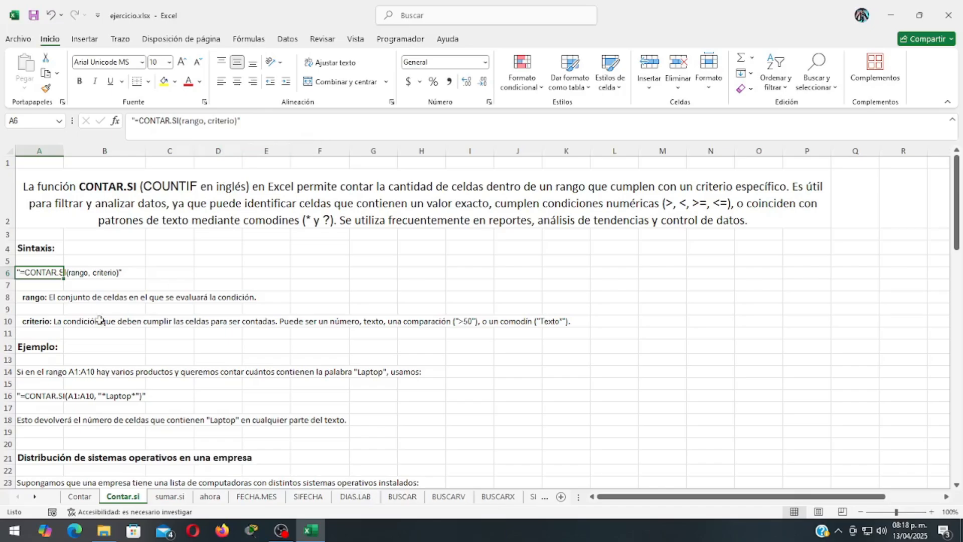
click(48, 300)
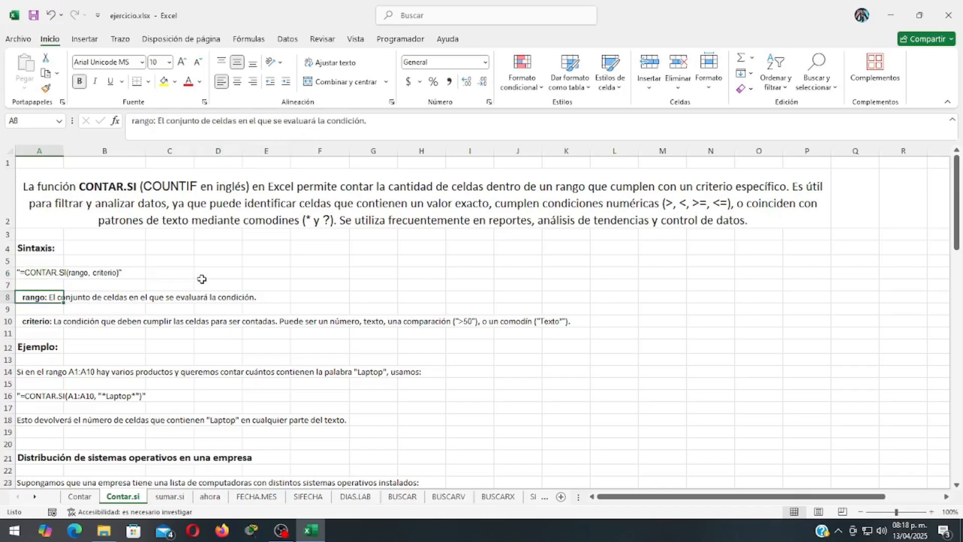
scroll(175, 286, down, 1)
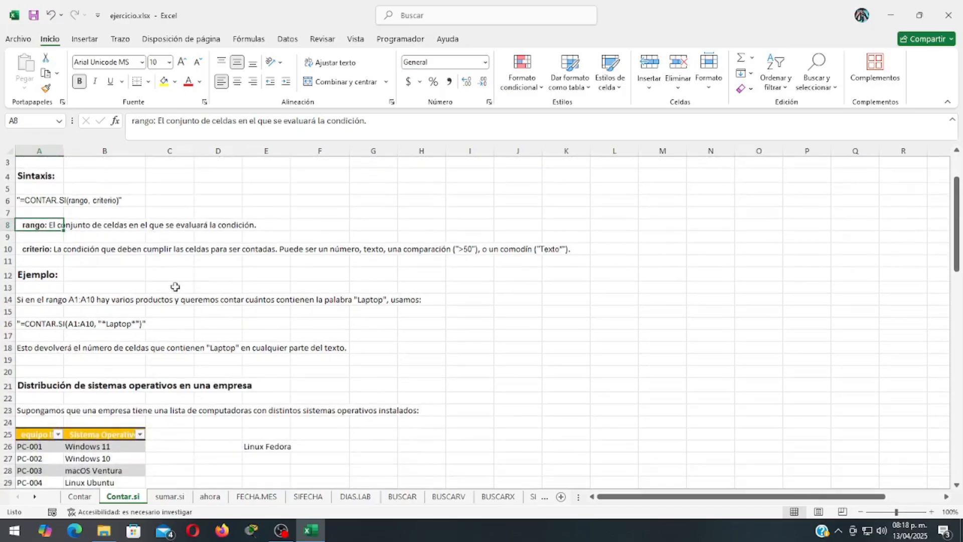
click(27, 250)
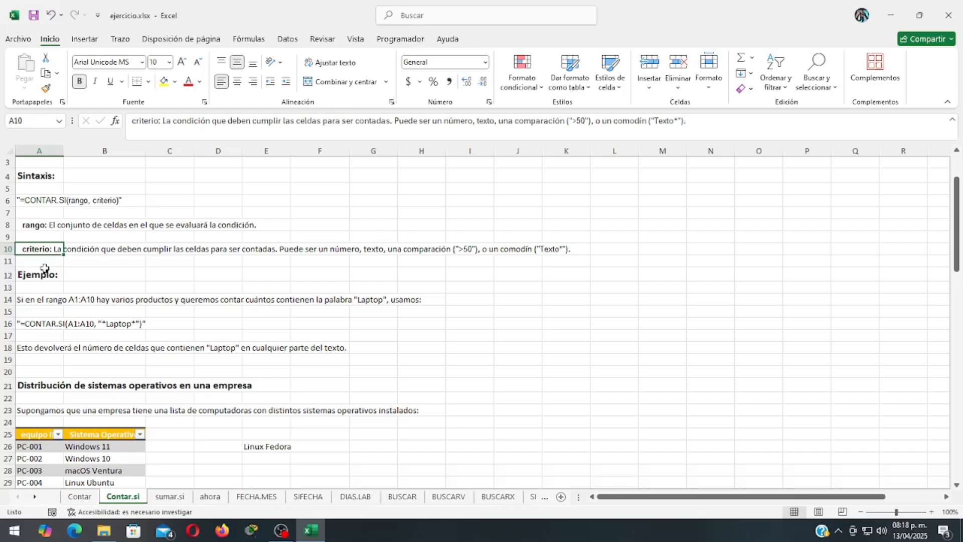
Step: Examine the CONTAR.SI "Laptop" example's scenario in A14, formula text in A16 and explanation in A18
scroll(44, 269, down, 1)
click(29, 266)
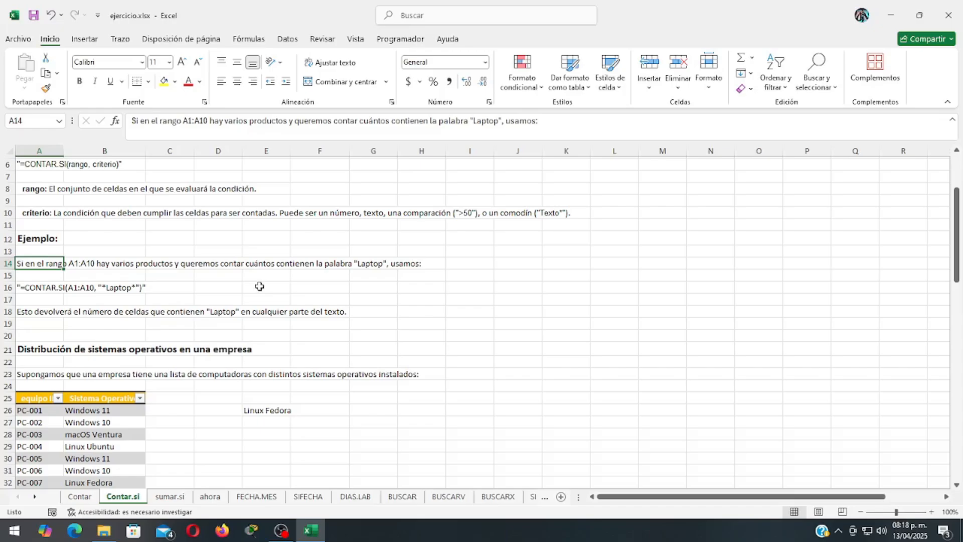
scroll(259, 286, down, 1)
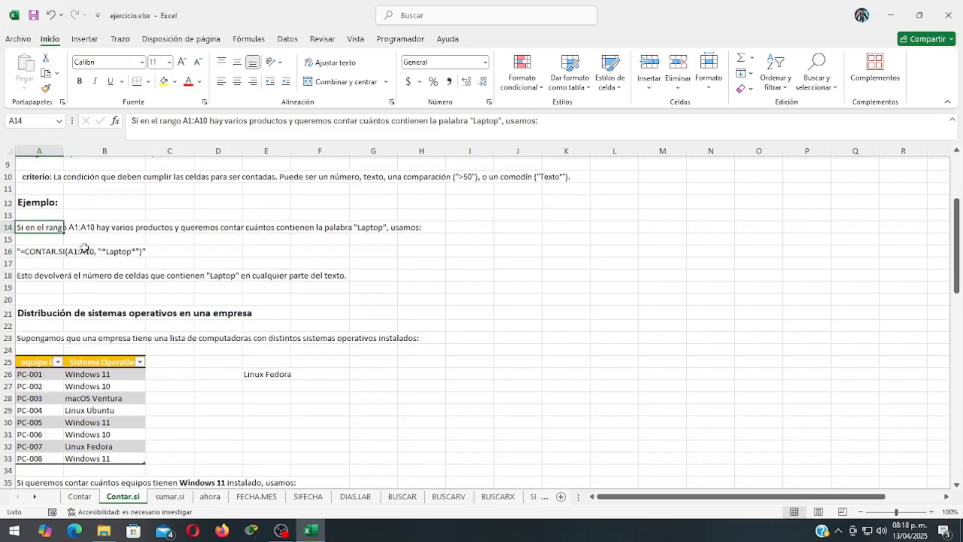
click(57, 251)
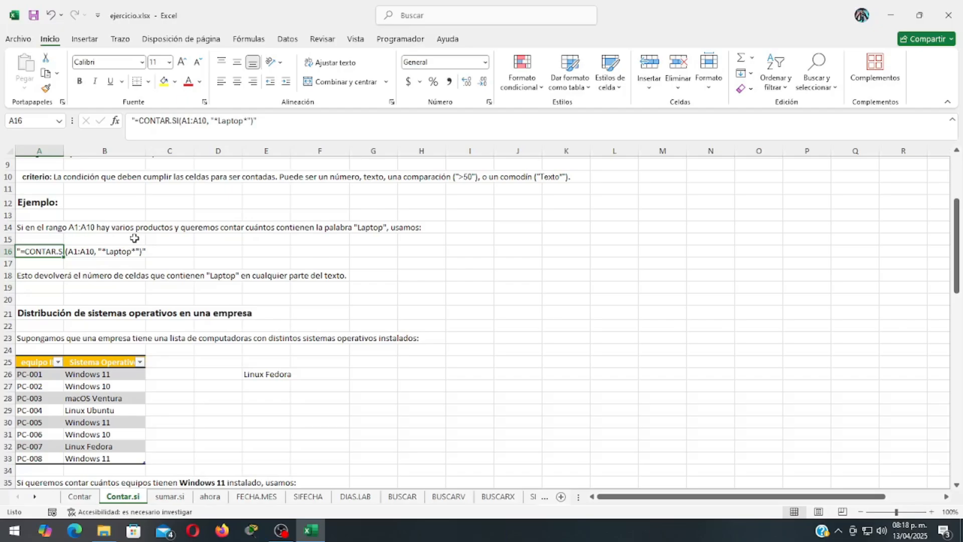
click(55, 279)
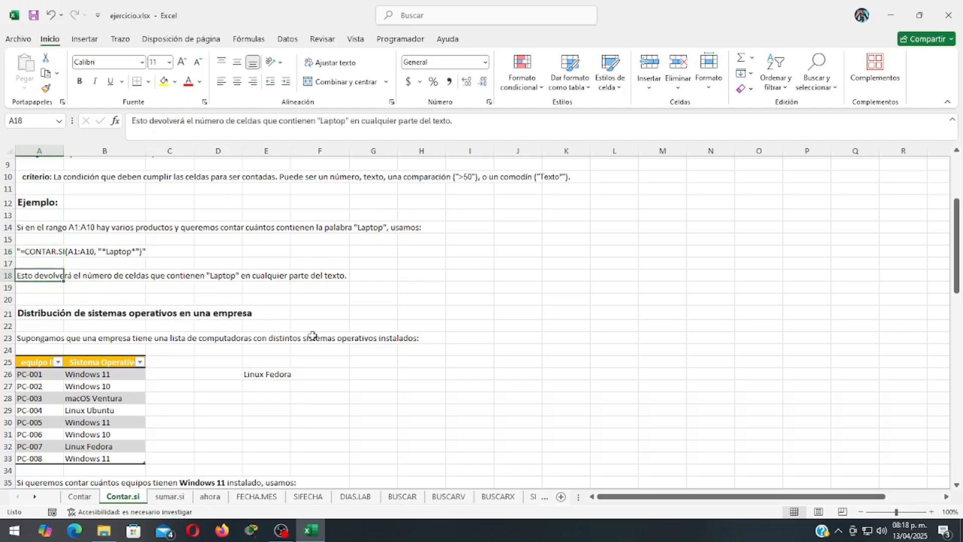
Step: Read the operating systems example from row 21 and inspect the range and criterion cell used by the CONTAR.SI formula in A37
scroll(428, 314, down, 3)
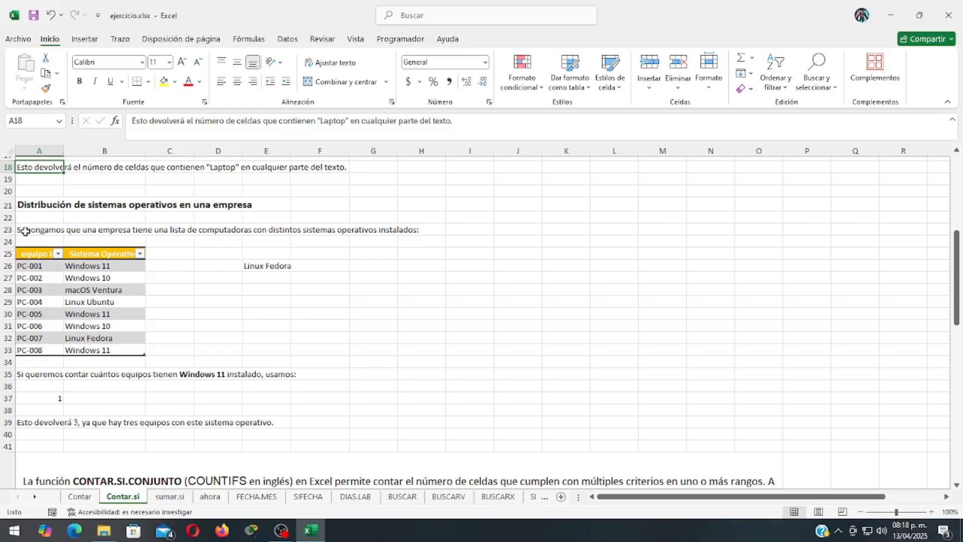
click(26, 231)
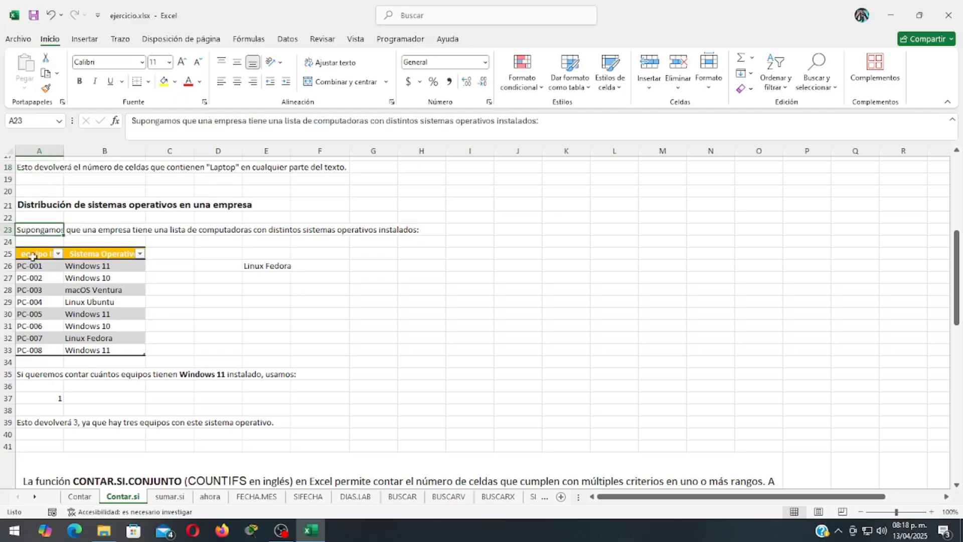
click(32, 400)
key(F2)
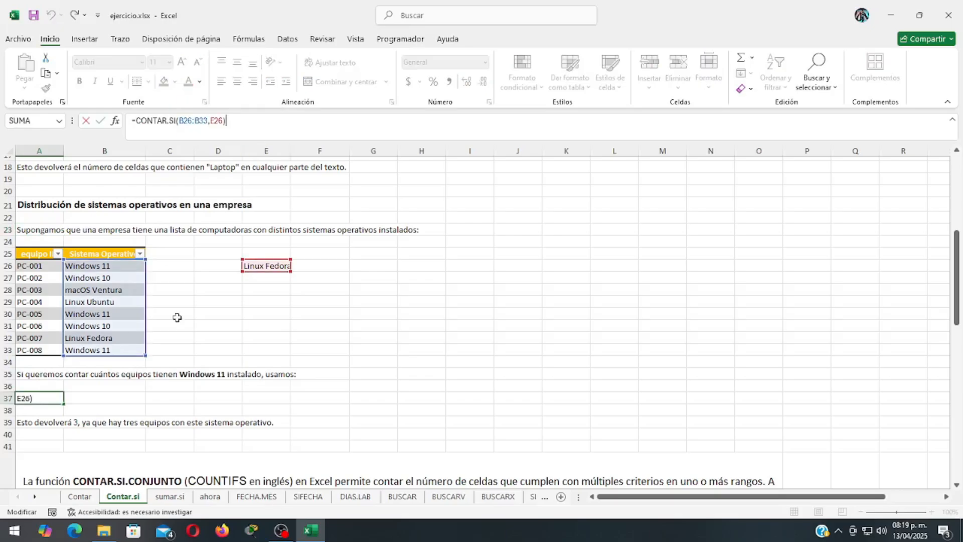
click(118, 399)
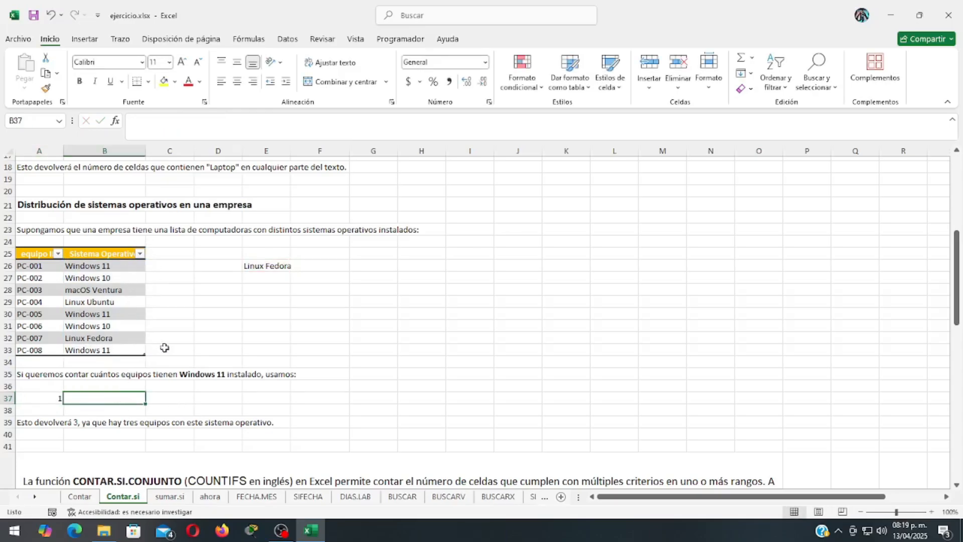
Step: Copy the sample CONTAR.SI formula text from A16 into B37 without its opening quotation mark
scroll(202, 325, up, 1)
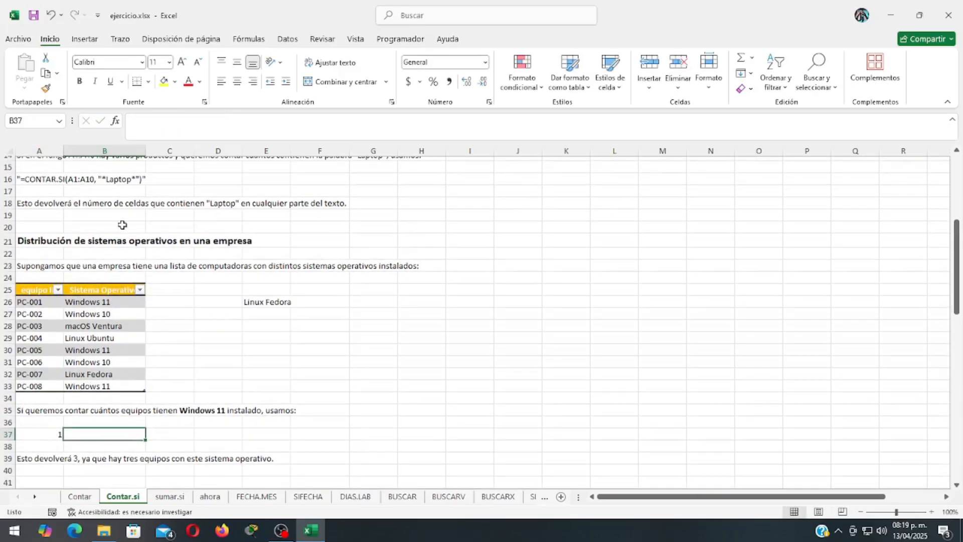
click(56, 179)
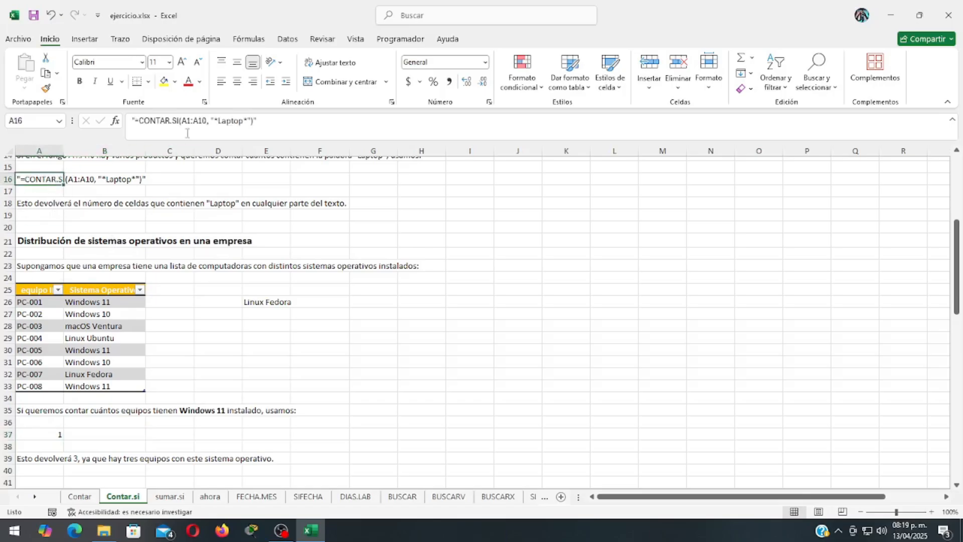
click(275, 121)
drag(275, 121, 135, 121)
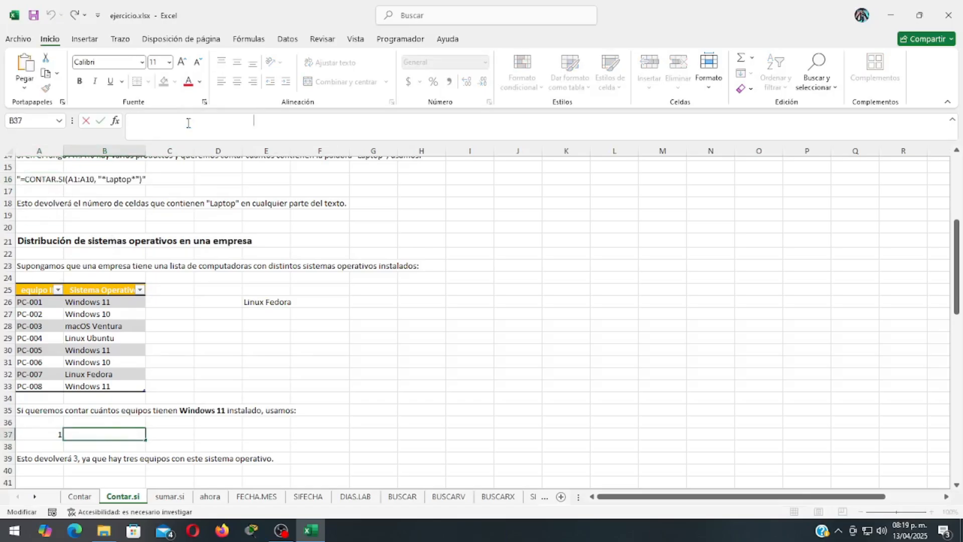
text(=CONTAR.SI(A1:A10, "*Laptop*")")
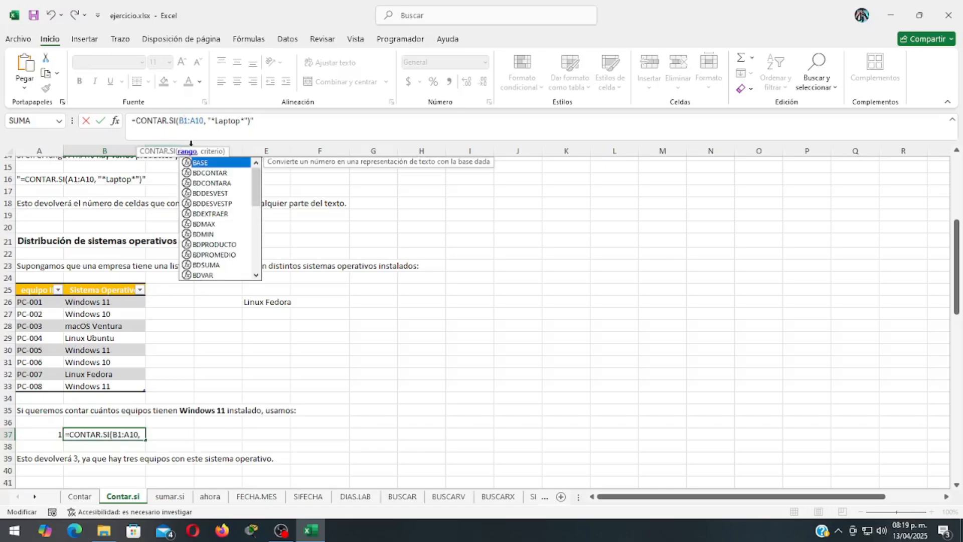
Step: Change the range in B37's CONTAR.SI formula to B26:B33
key(Delete)
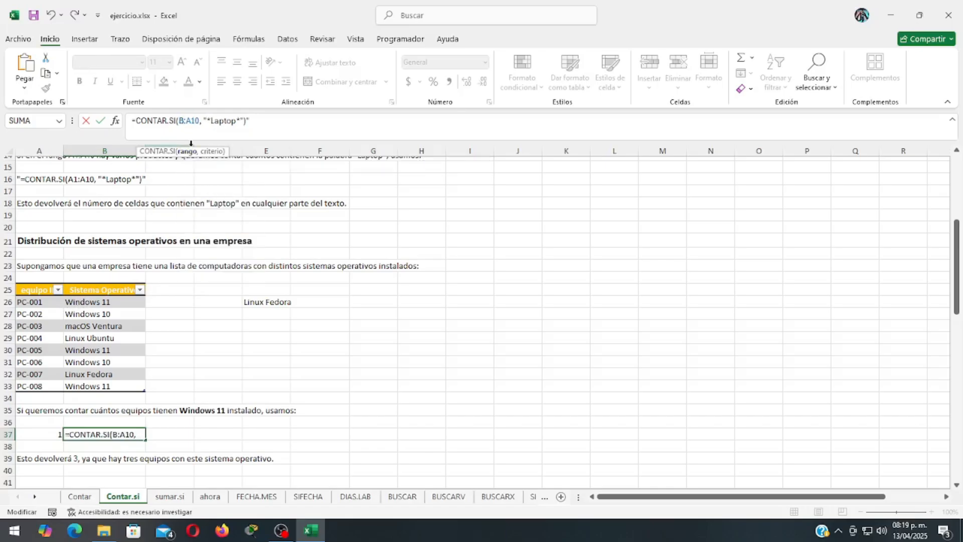
text(26)
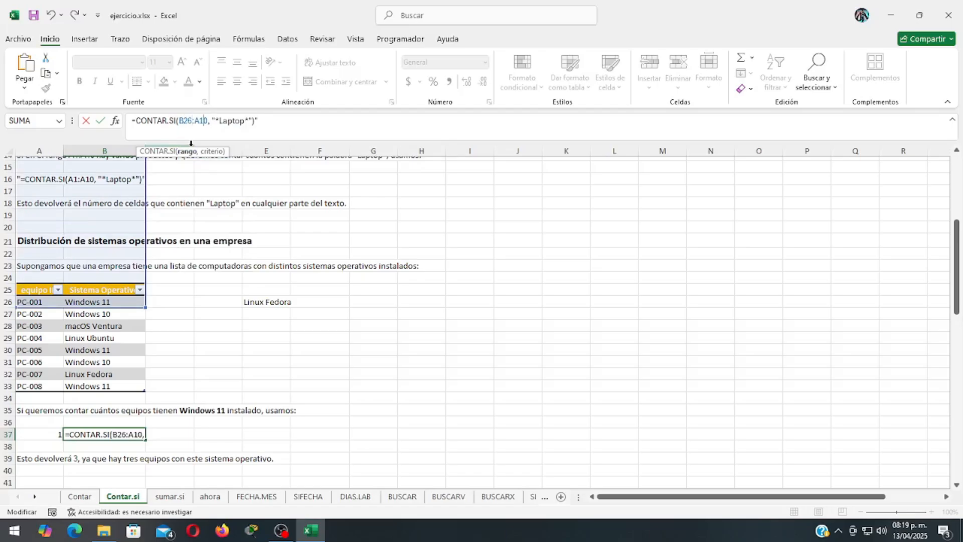
key(Delete)
text(V)
key(BackSpace)
text(B)
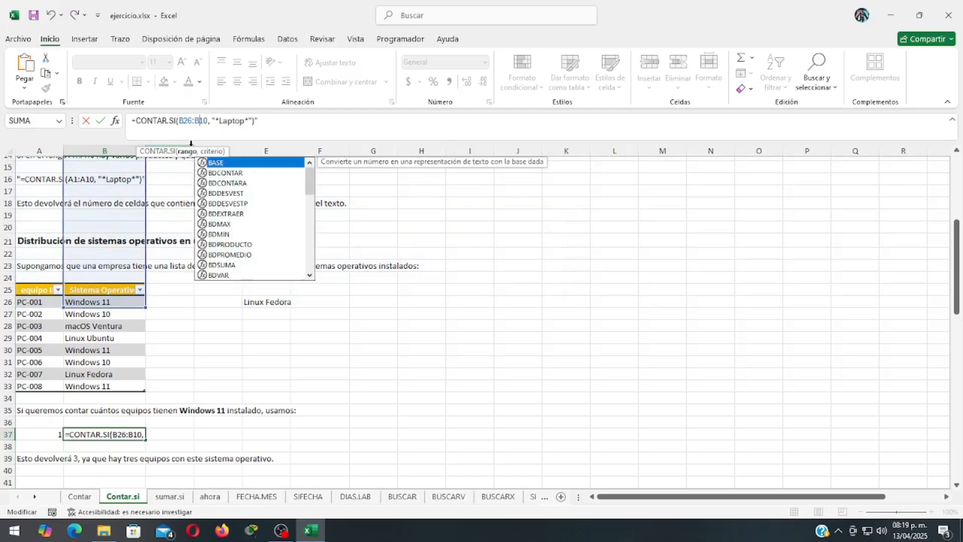
key(Delete)
key(Delete)
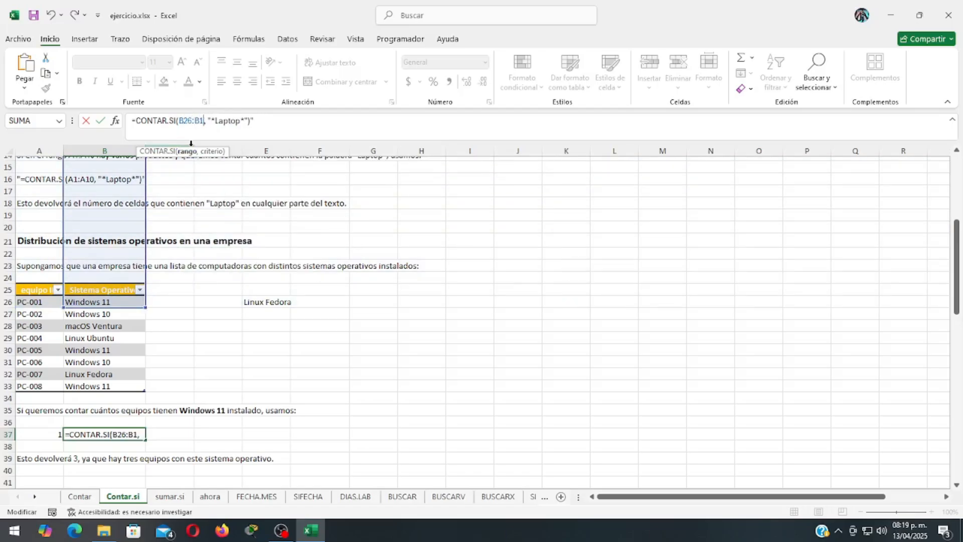
text(33)
key(Right)
key(Right)
key(Right)
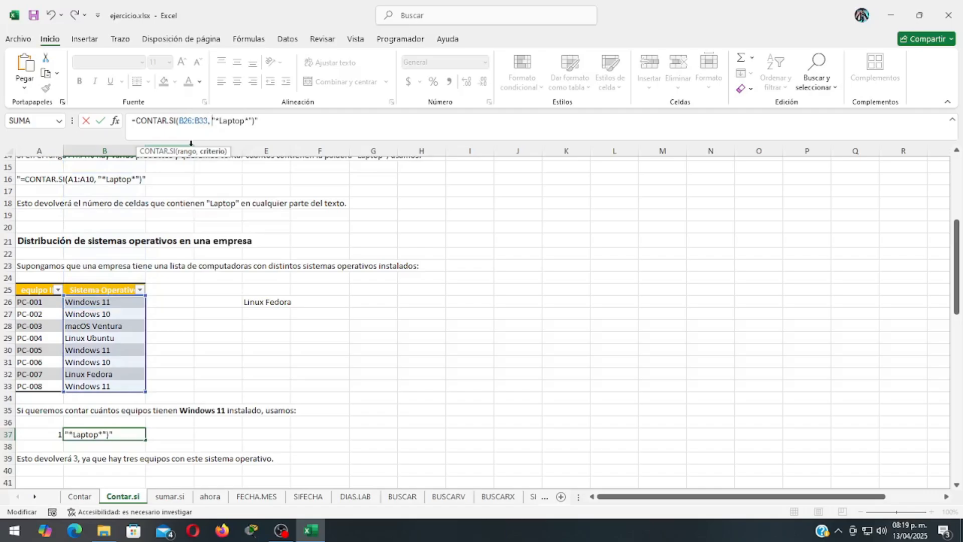
Step: Replace the criterion in B37's formula with "Windows 11", remove the stray closing quotation mark and enter the formula
click(249, 120)
key(BackSpace)
key(BackSpace)
key(BackSpace)
key(BackSpace)
key(BackSpace)
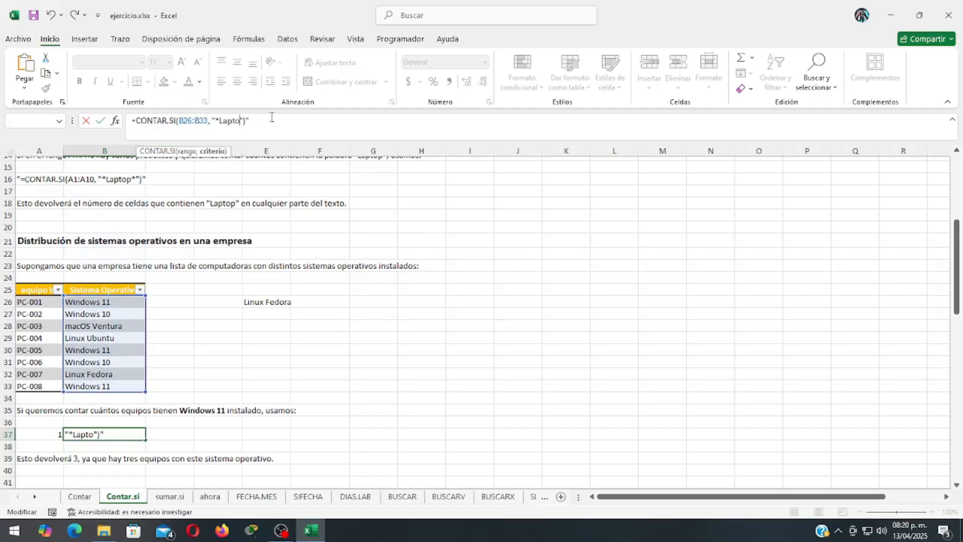
key(BackSpace)
key(BackSpace)
key(BackSpace)
text(w)
key(BackSpace)
text(Windows 11)
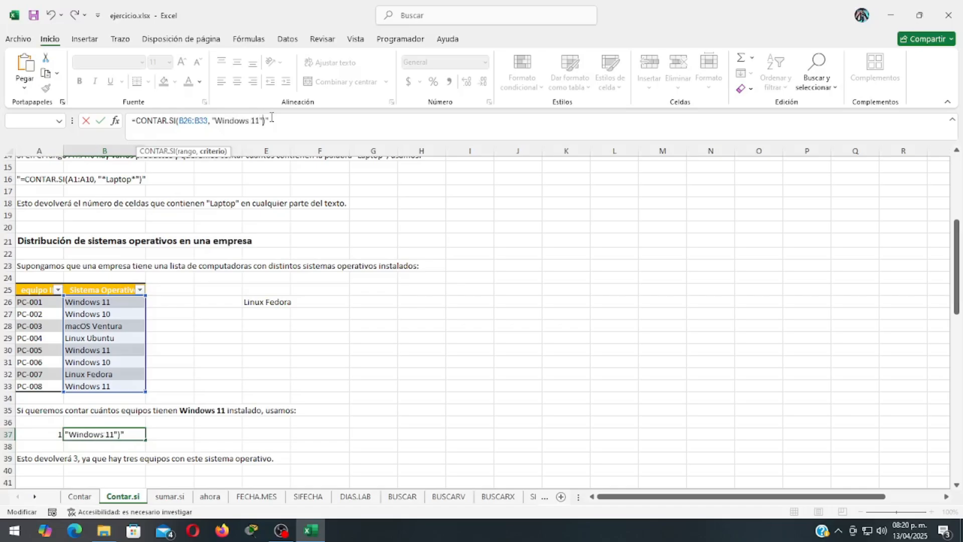
key(BackSpace)
key(Return)
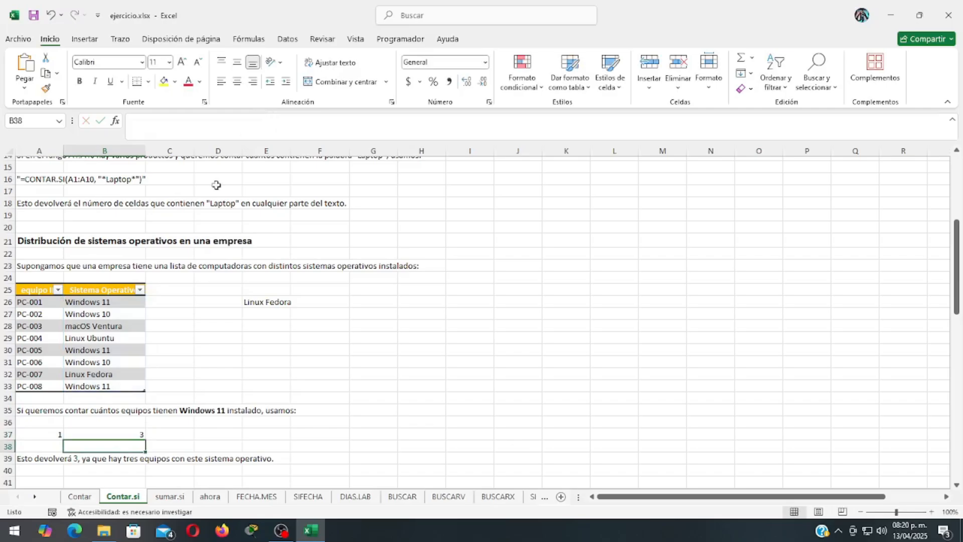
Step: Compare the result in B37 with the Windows 11 entries in B26, B30 and B33
click(125, 434)
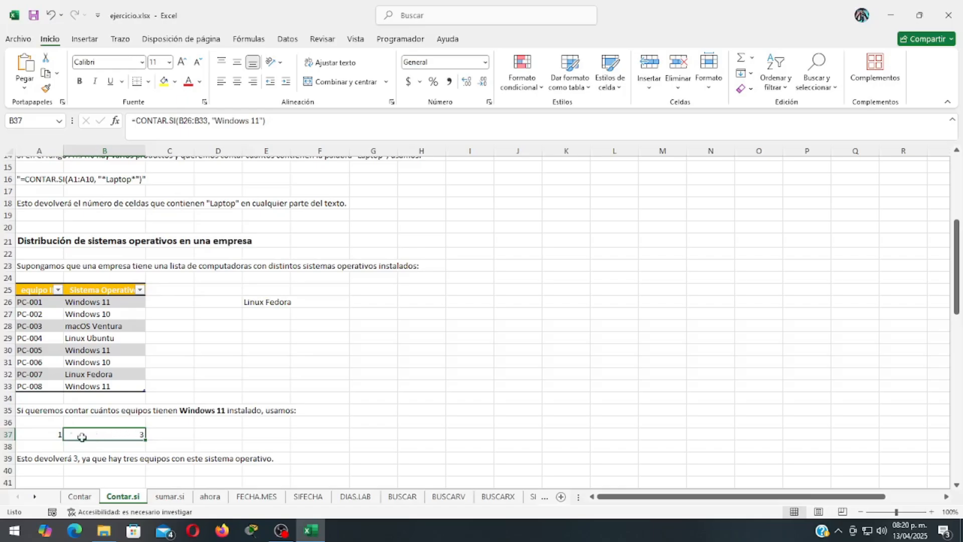
click(87, 303)
click(88, 350)
click(84, 389)
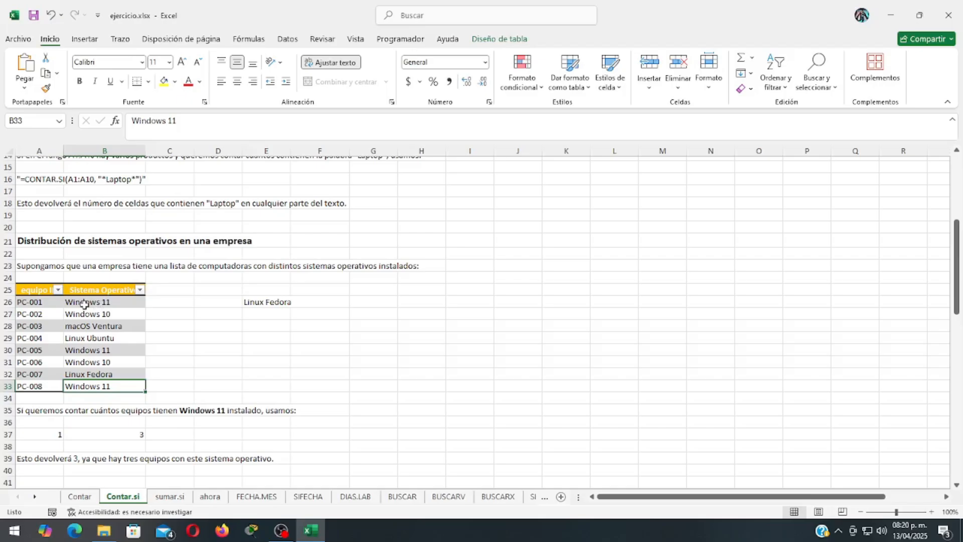
Step: Inspect how the CONTAR.SI formula in A37 takes its criterion from cell E26
click(258, 301)
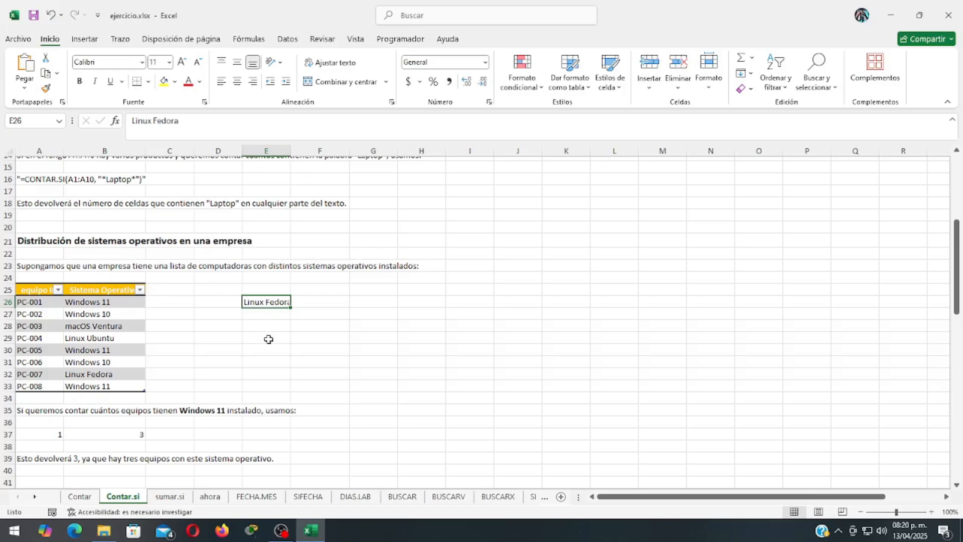
click(45, 434)
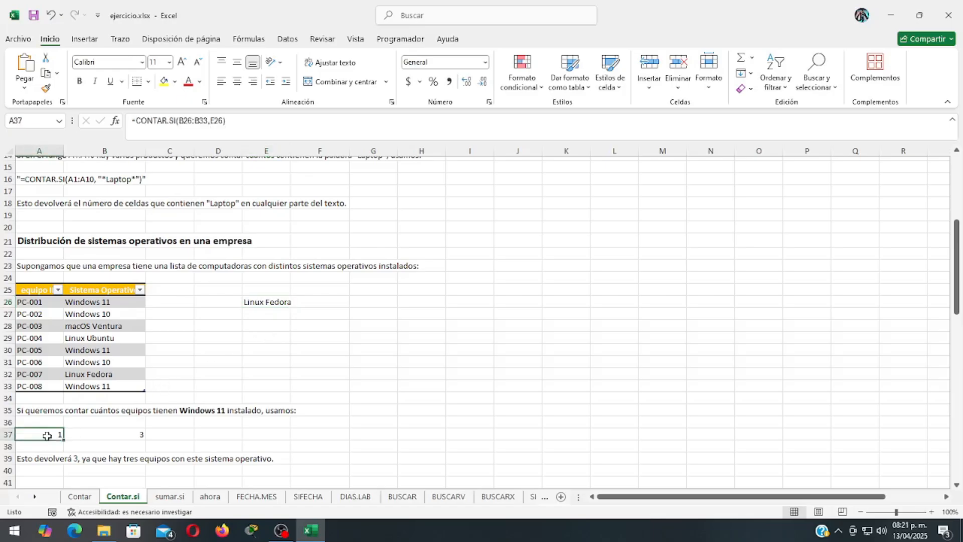
click(282, 125)
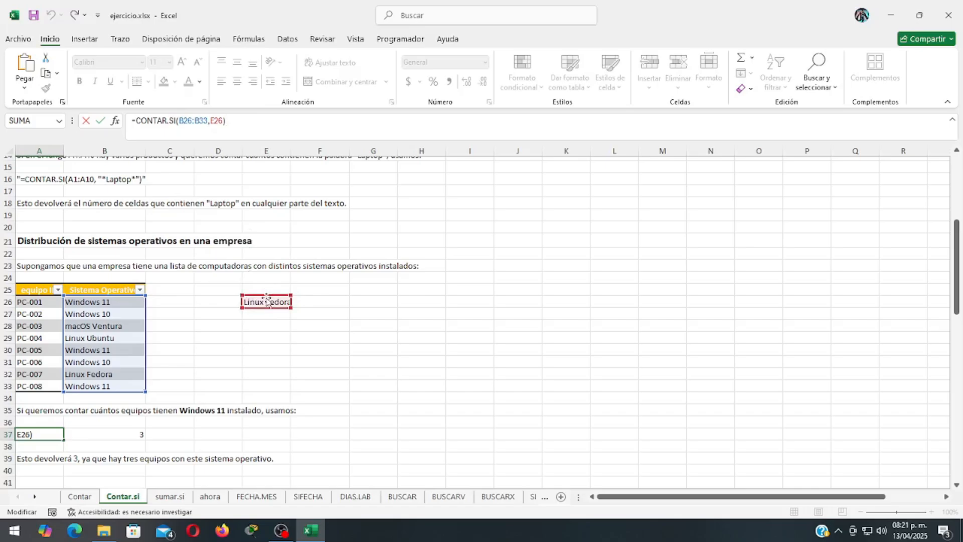
key(ctrl+Return)
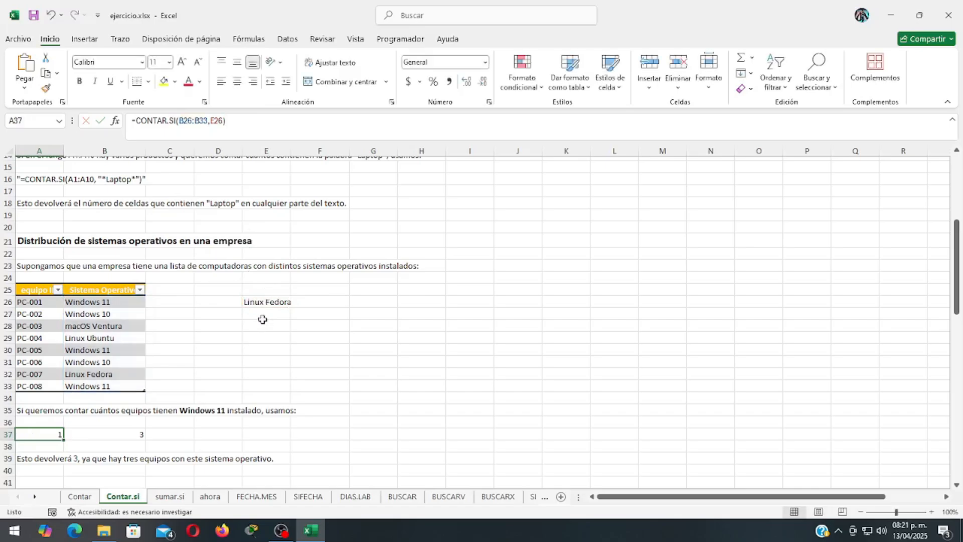
Step: Replace the criterion text in E26 with "Windows 10"
click(265, 304)
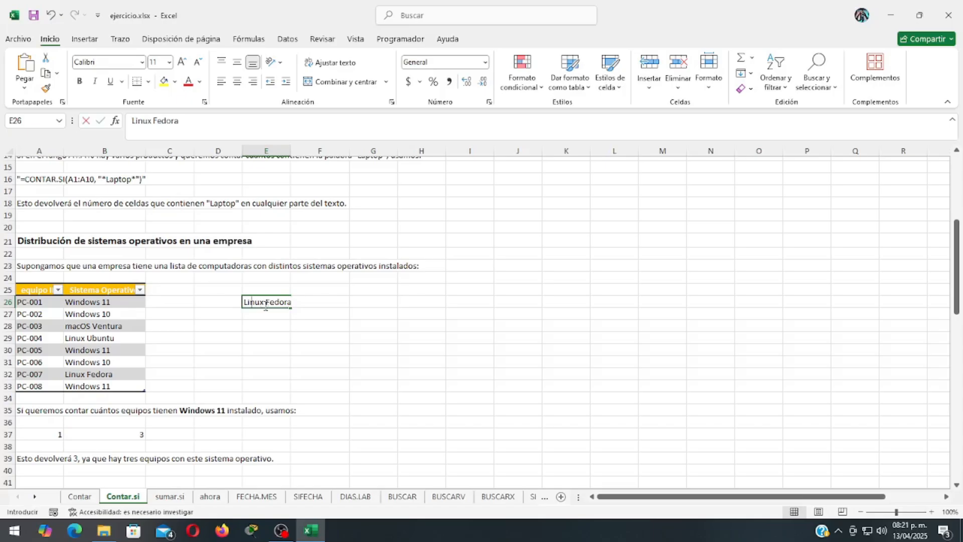
text(Windows 1)
key(Tab)
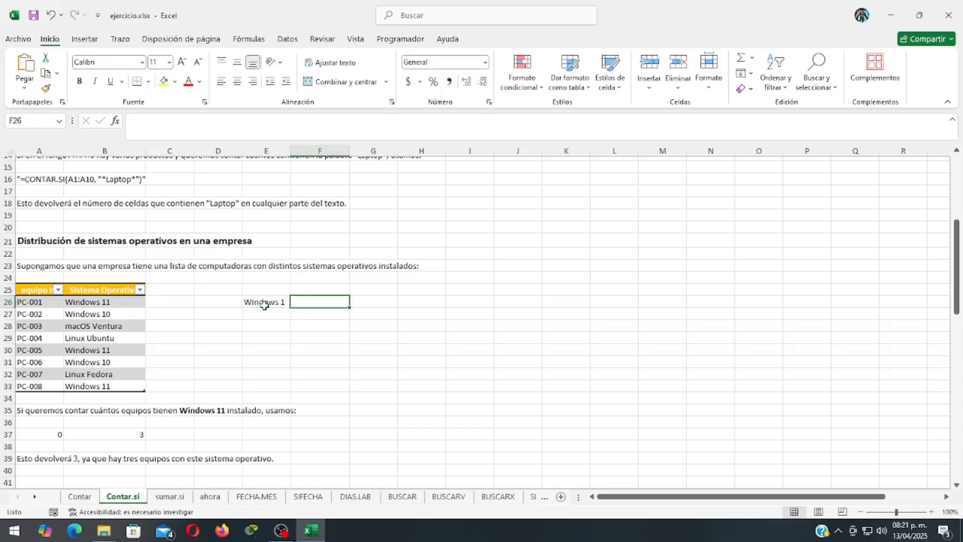
click(264, 304)
click(178, 128)
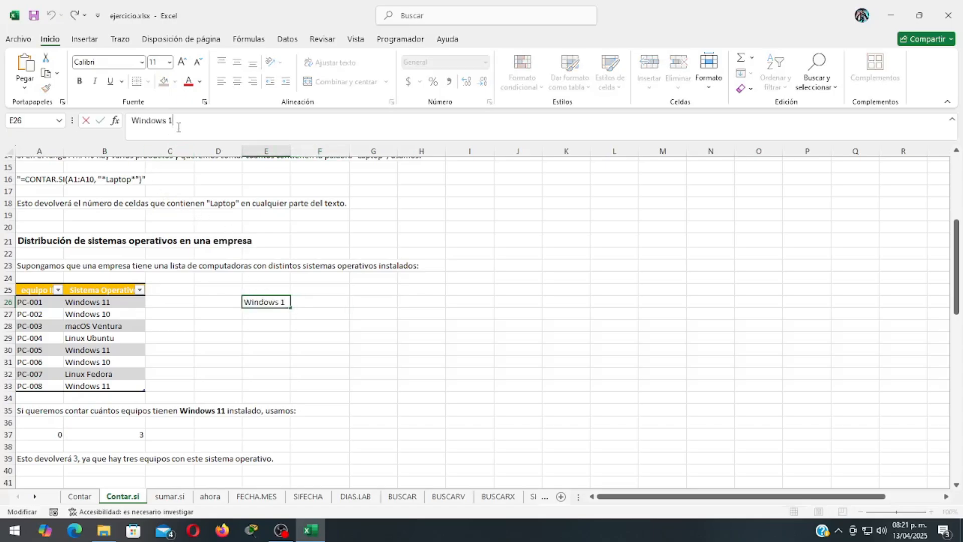
text(0)
key(Return)
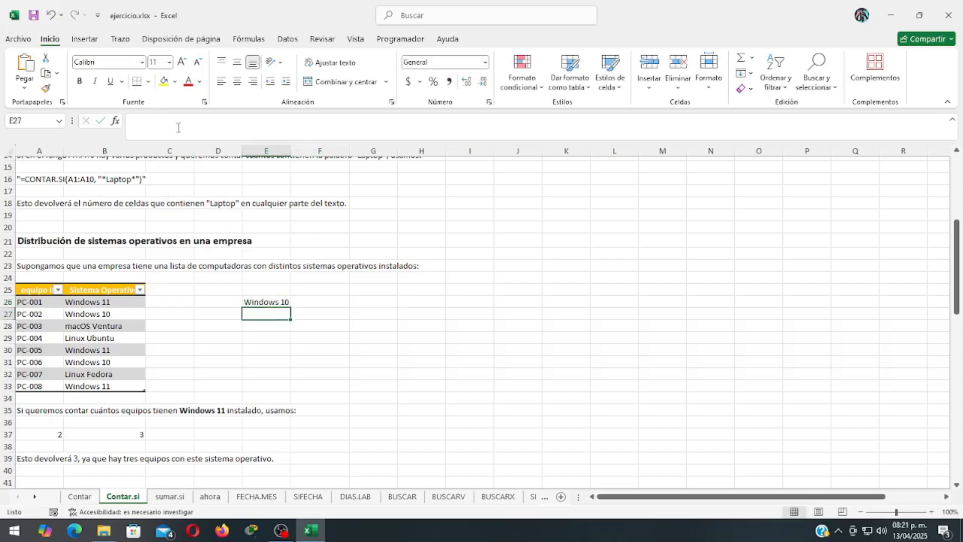
Step: Compare the result in A37 with the Windows 10 entries in B27 and B31 and the criterion in E26
click(54, 435)
click(94, 311)
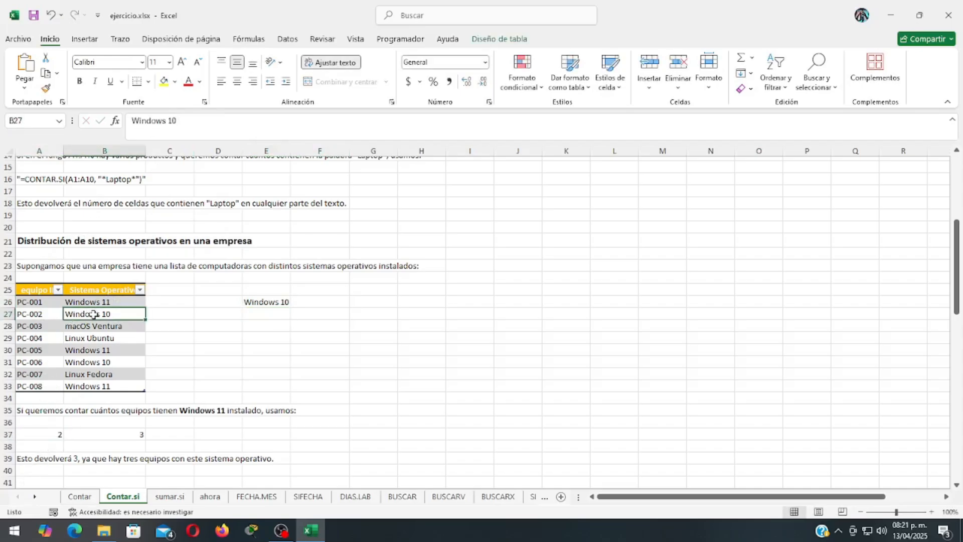
click(94, 363)
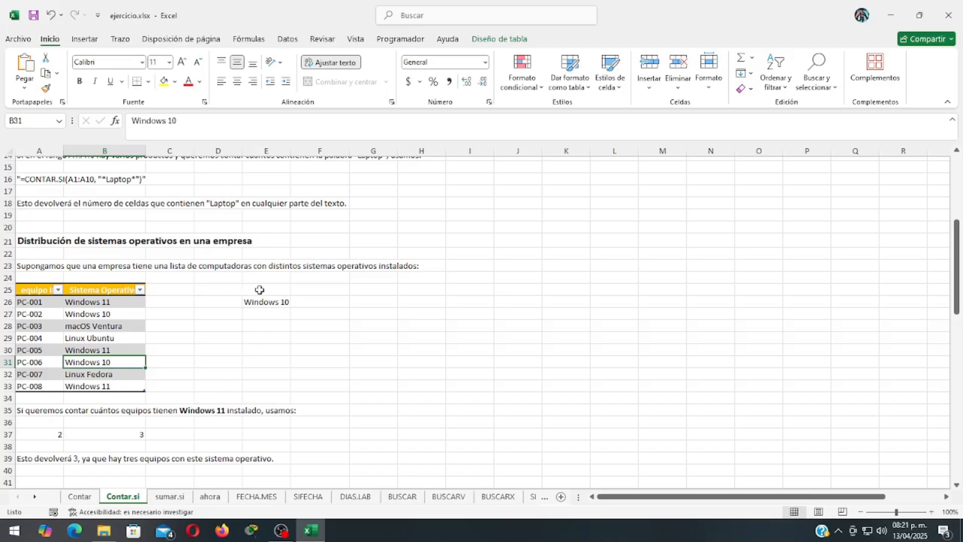
drag(259, 290, 280, 296)
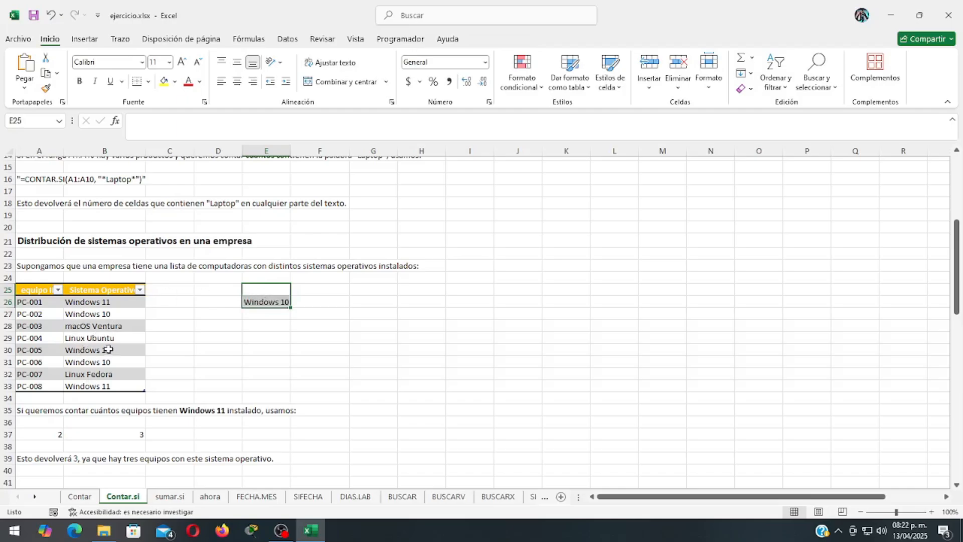
Step: Review the CONTAR.SI.CONJUNTO description in row 42, its syntax in A46 and the range and criterion arguments in A48, A50 and A52
click(265, 361)
scroll(264, 301, down, 8)
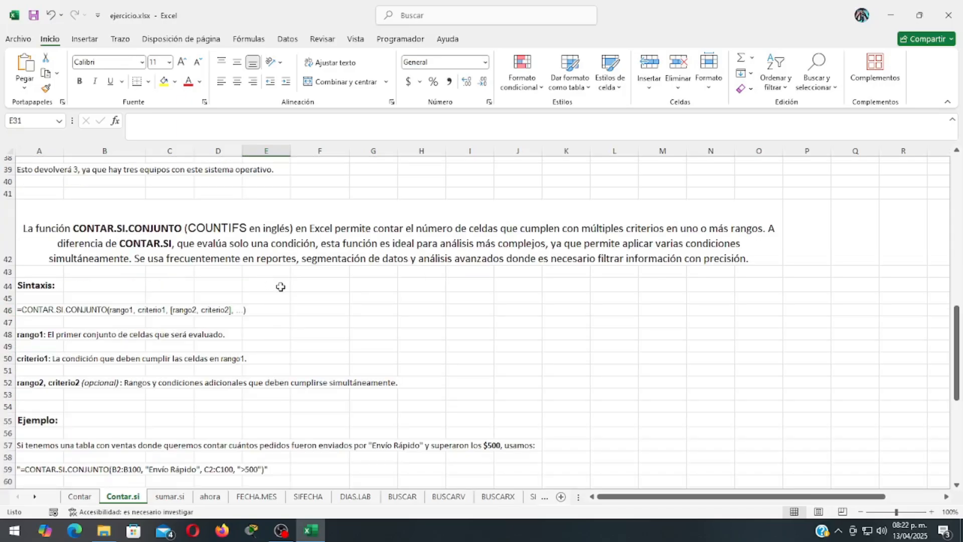
scroll(281, 286, down, 1)
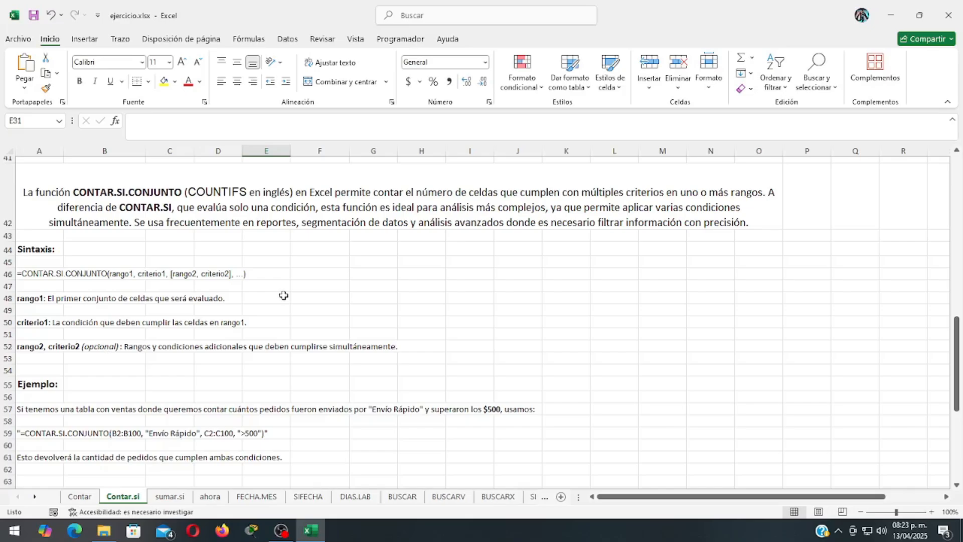
scroll(261, 296, down, 1)
click(50, 201)
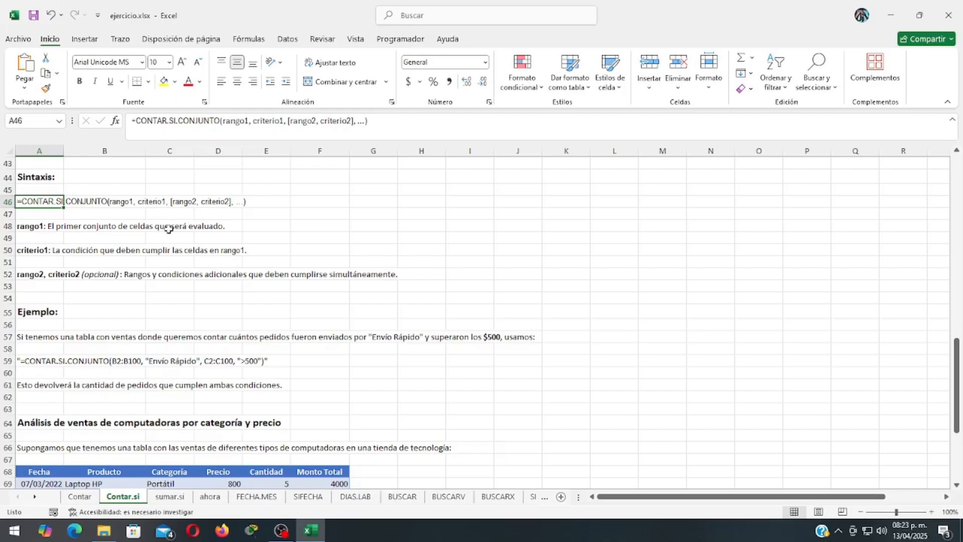
click(28, 229)
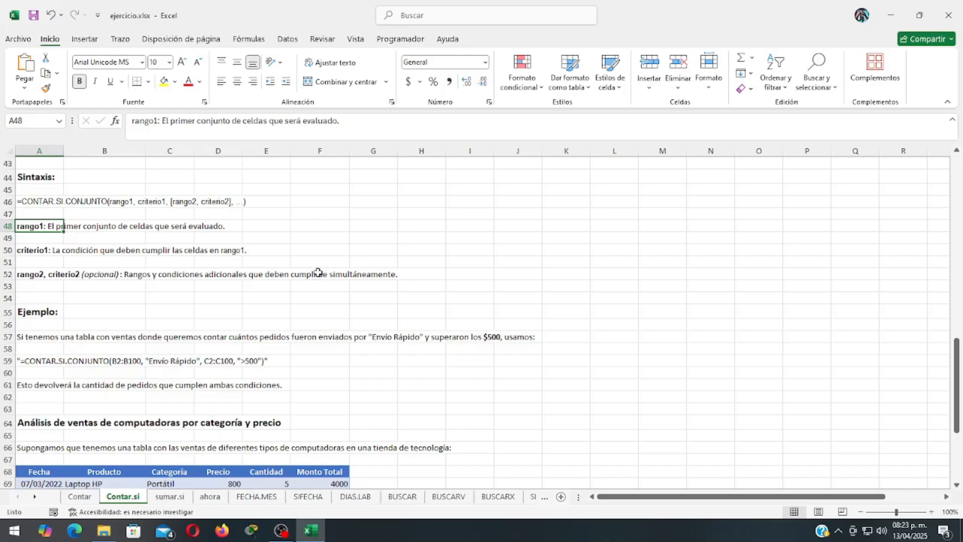
click(35, 249)
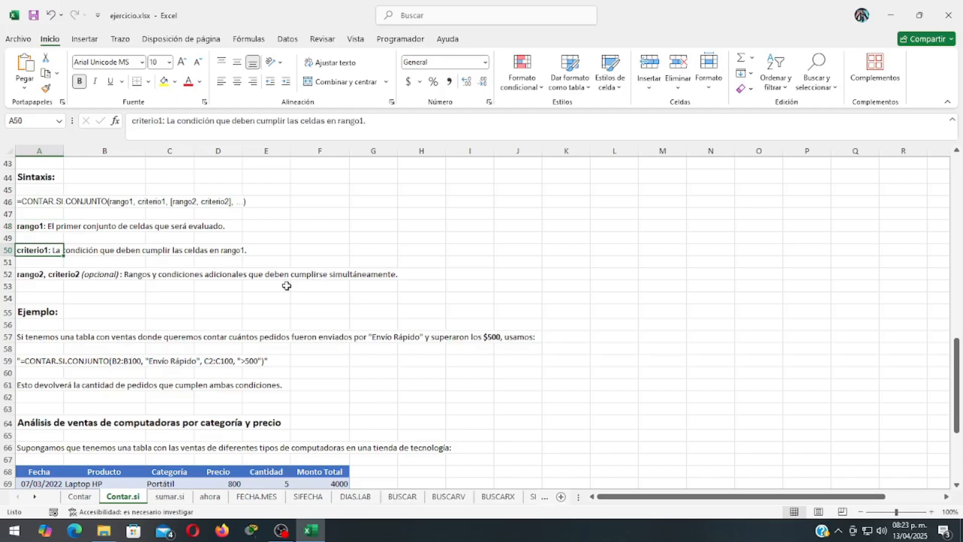
click(24, 278)
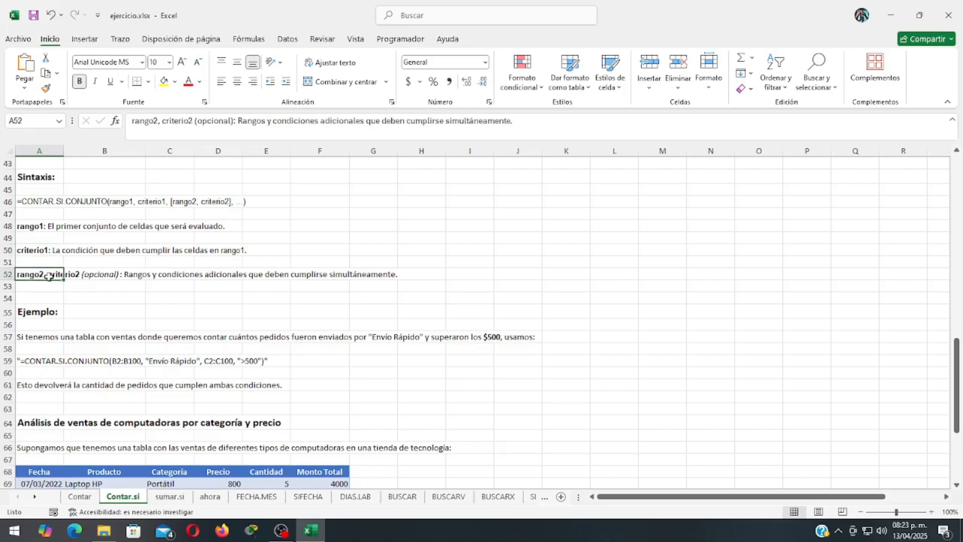
Step: Review the CONTAR.SI.CONJUNTO example in row 57 about "Envío Rápido" orders above $500 and its formula in A59
scroll(141, 293, down, 1)
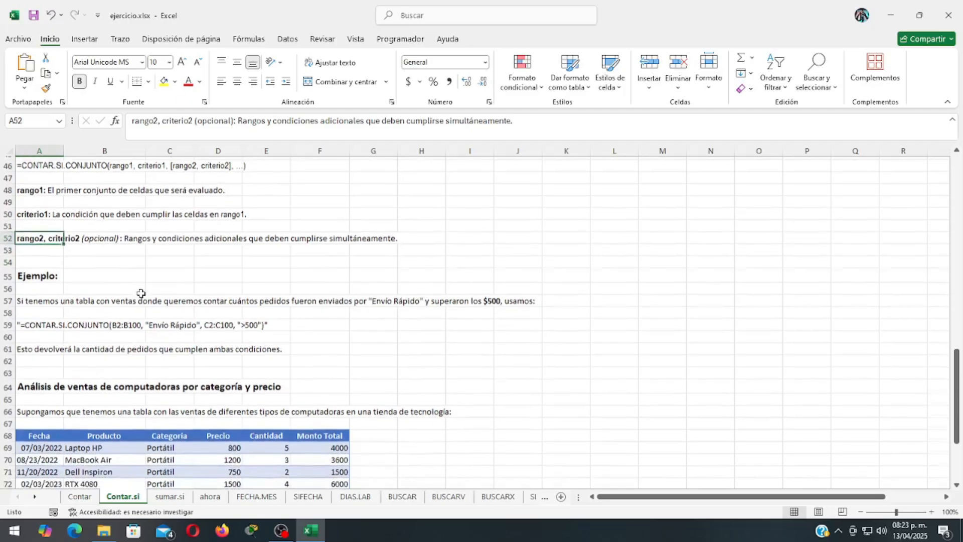
scroll(141, 293, down, 2)
click(28, 228)
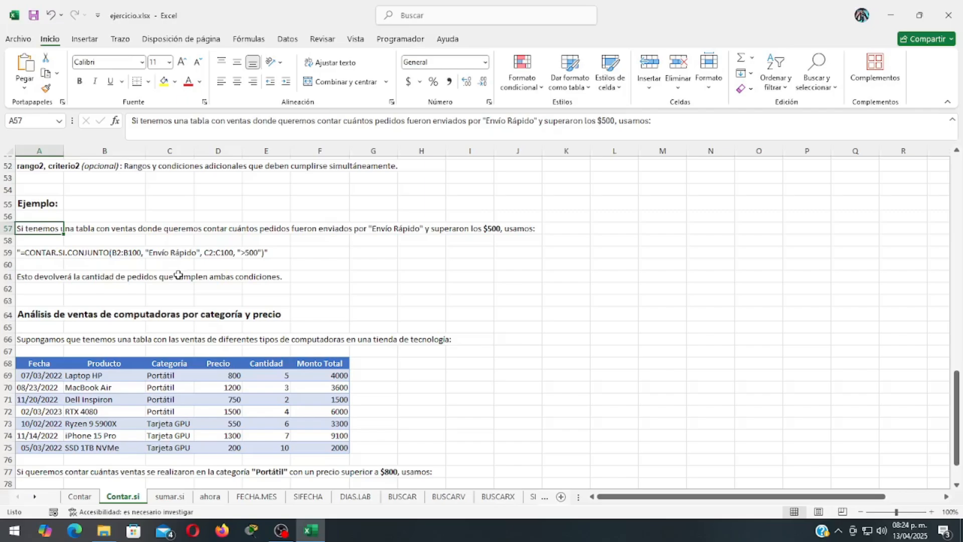
click(373, 232)
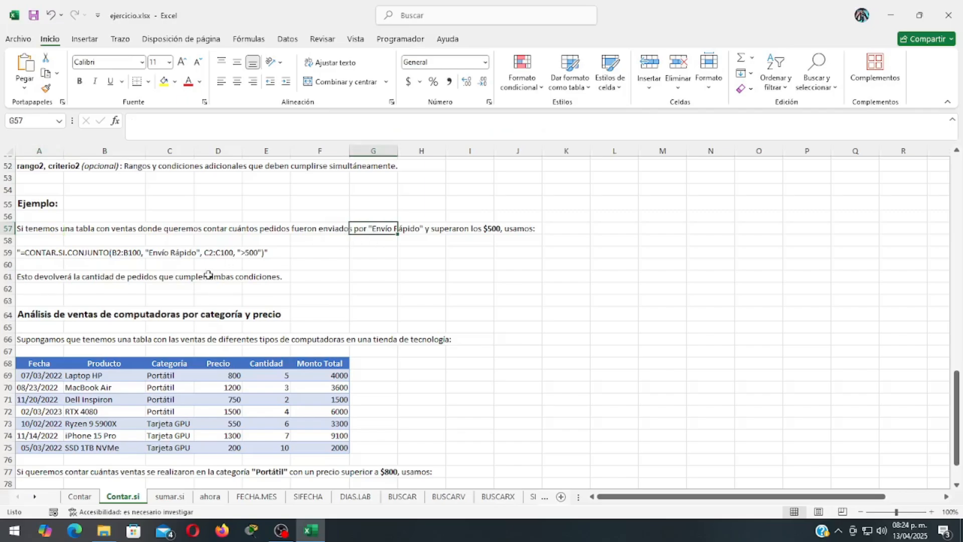
click(44, 256)
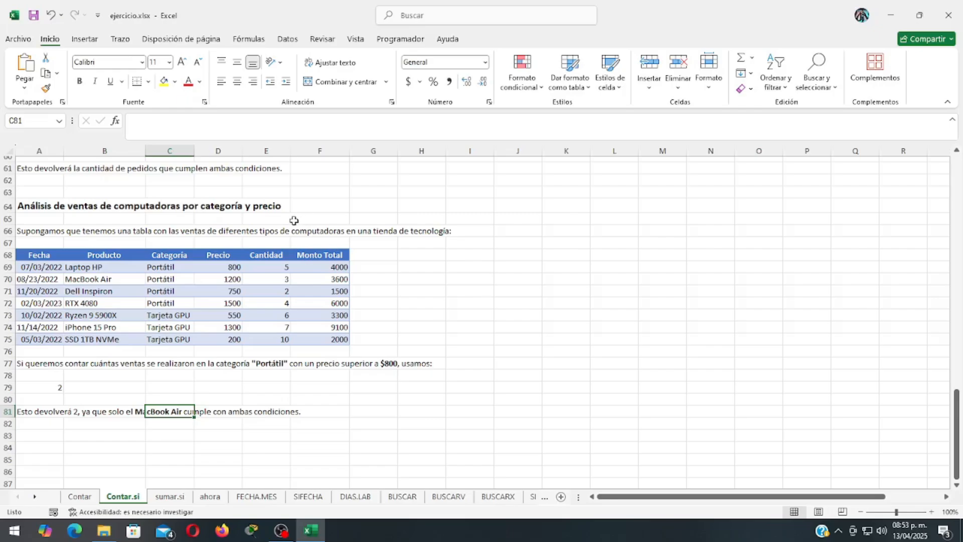
Step: Examine the counting task in A77 against the Categoría range C69:C75 and the Precio values in column D
click(30, 364)
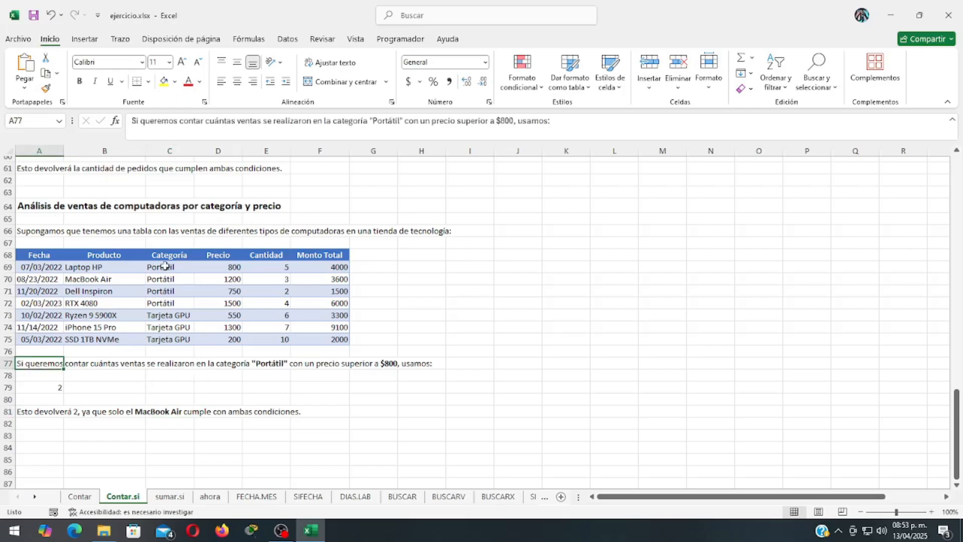
drag(165, 267, 157, 340)
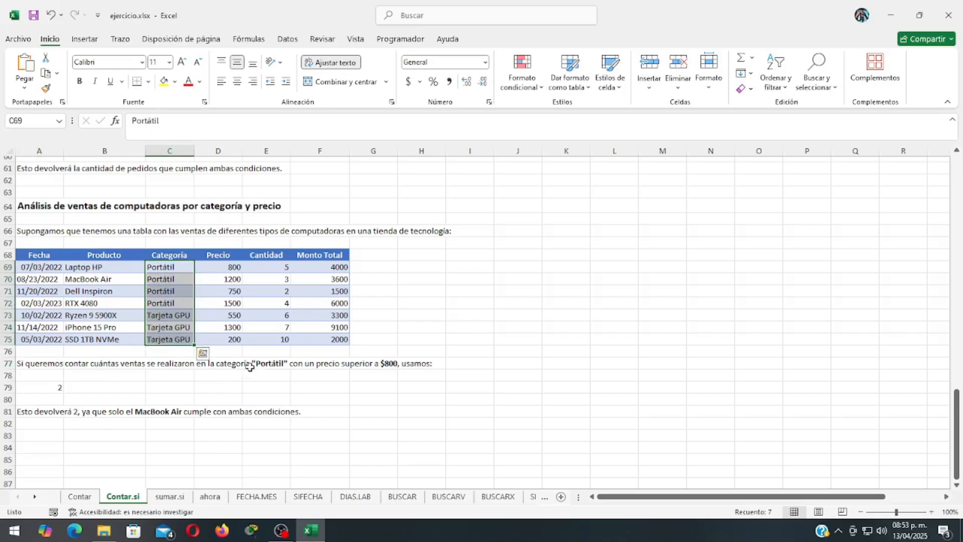
ctrl+click(228, 262)
drag(229, 262, 223, 342)
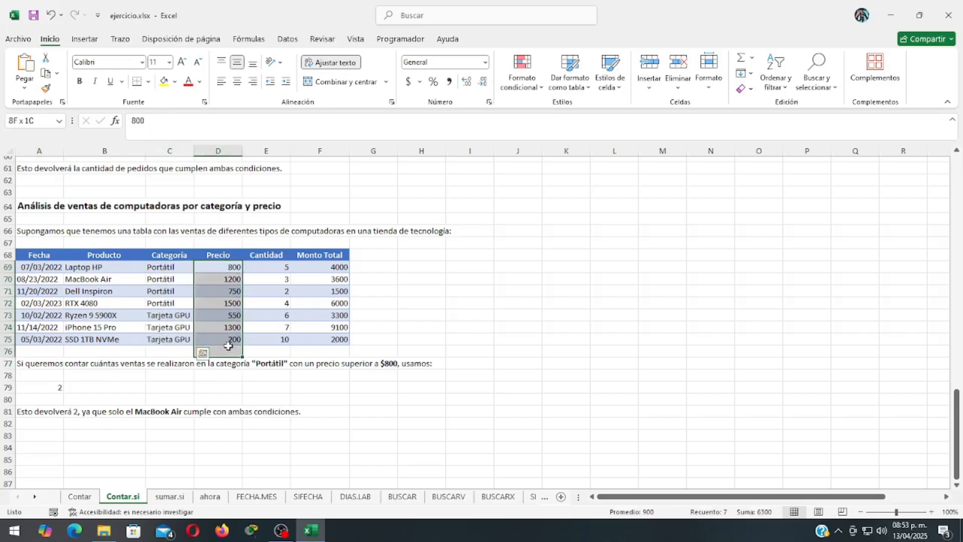
Step: Inspect the ranges and criteria of the CONTAR.SI.CONJUNTO formula in A79, leaving the formula as it is
click(58, 390)
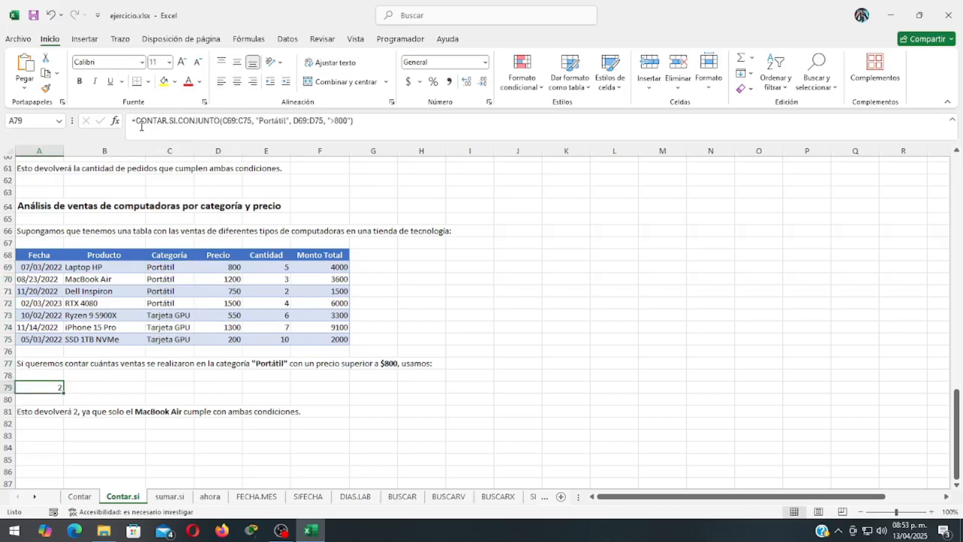
click(225, 121)
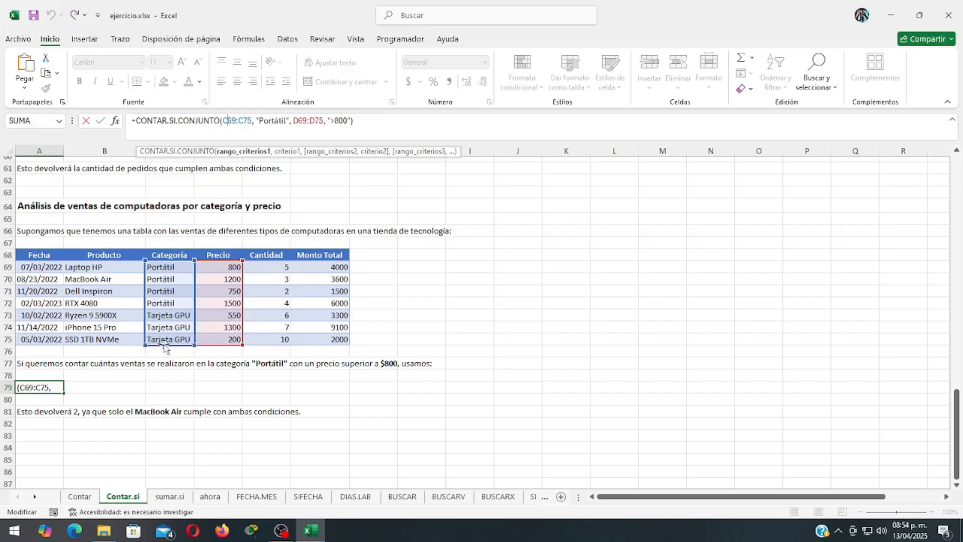
key(ctrl+Return)
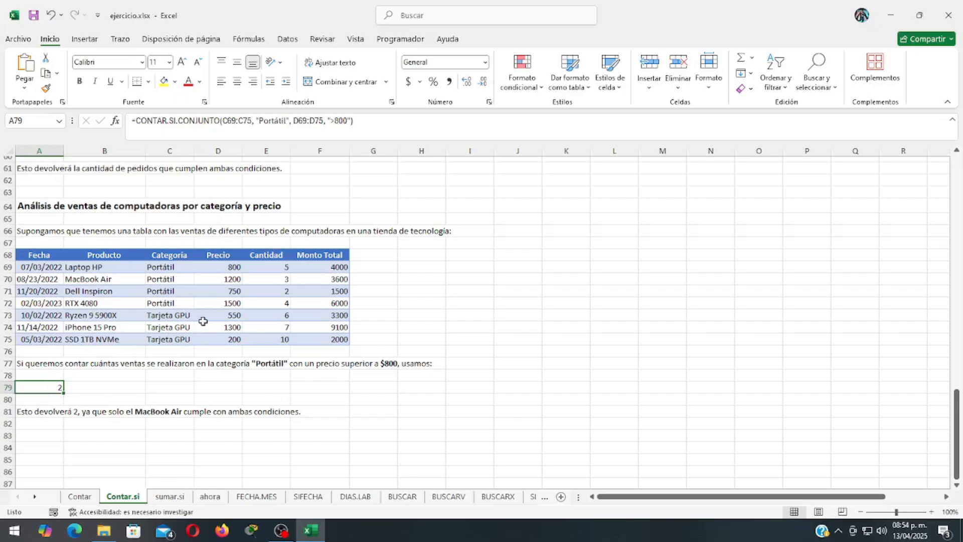
Step: Compare the MacBook Air and RTX 4080 rows with the two conditions and the explanation in A81
click(220, 281)
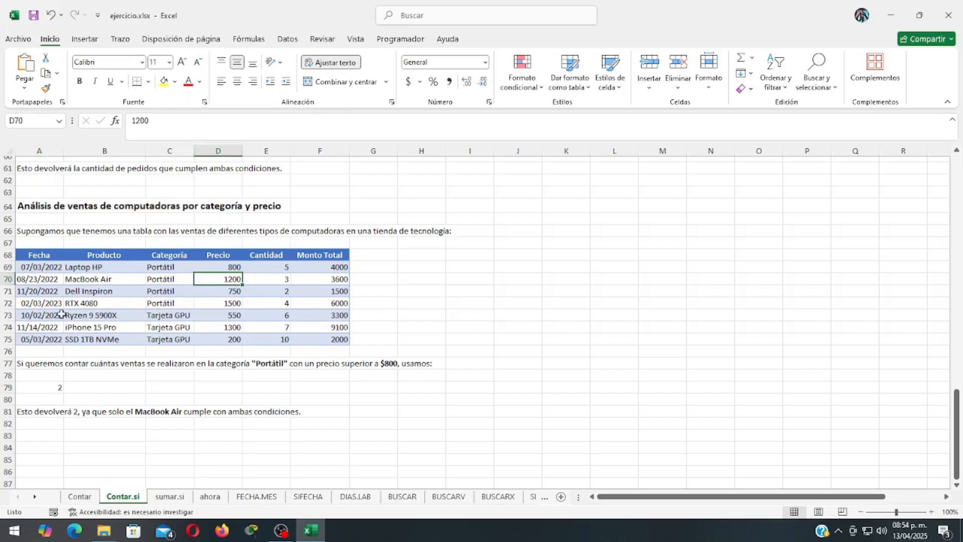
click(73, 305)
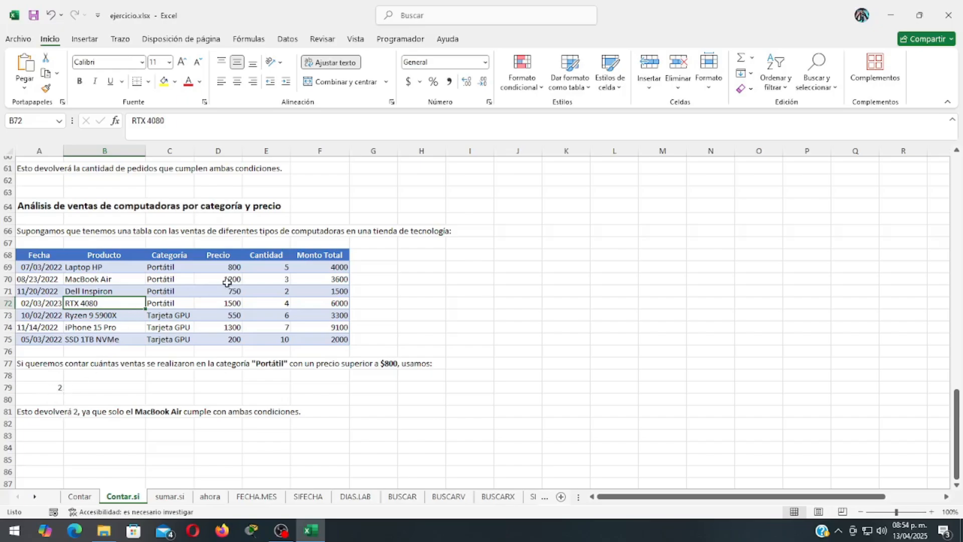
click(75, 280)
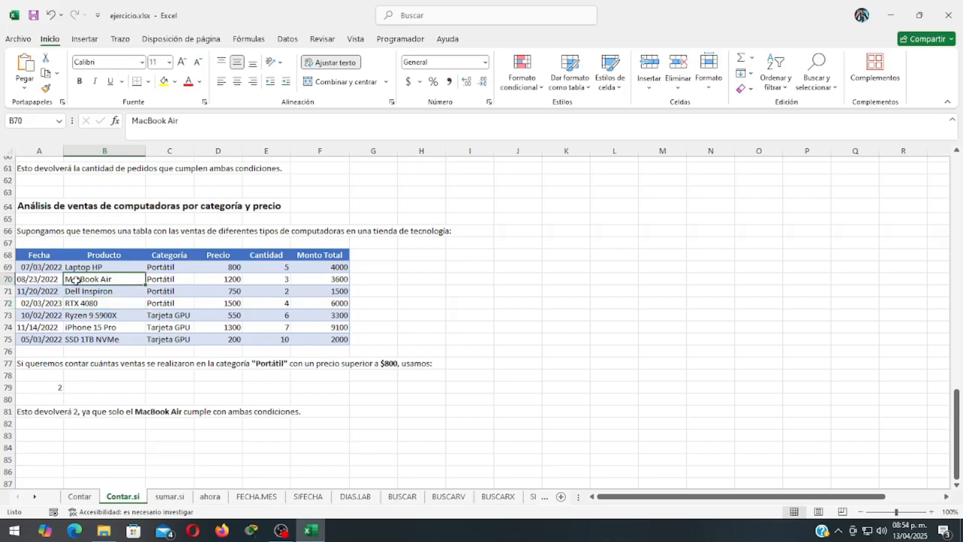
click(30, 412)
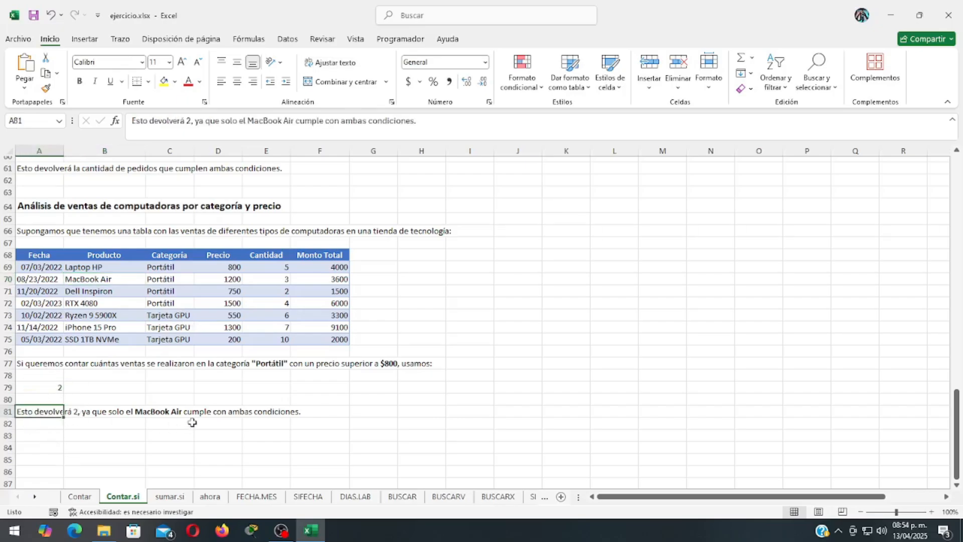
click(78, 302)
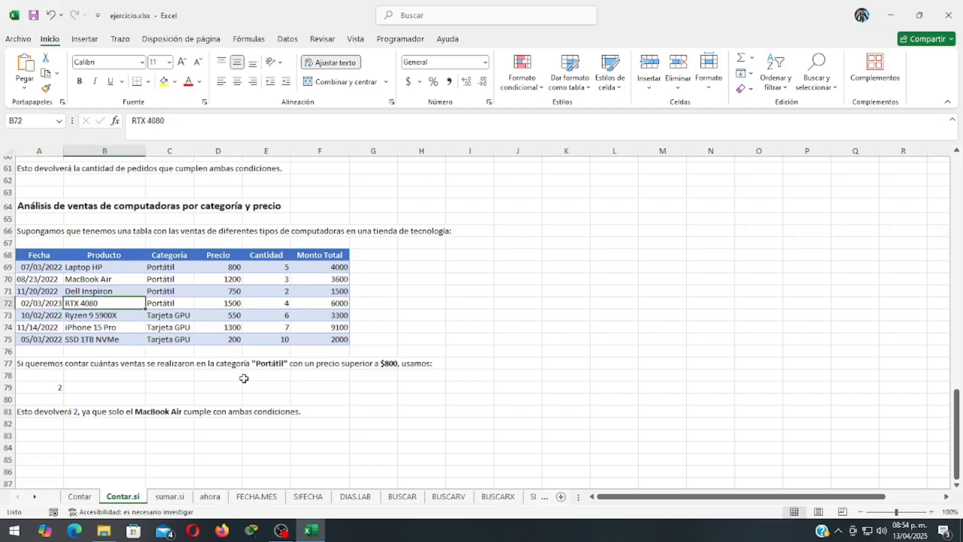
scroll(202, 423, down, 2)
scroll(196, 442, up, 3)
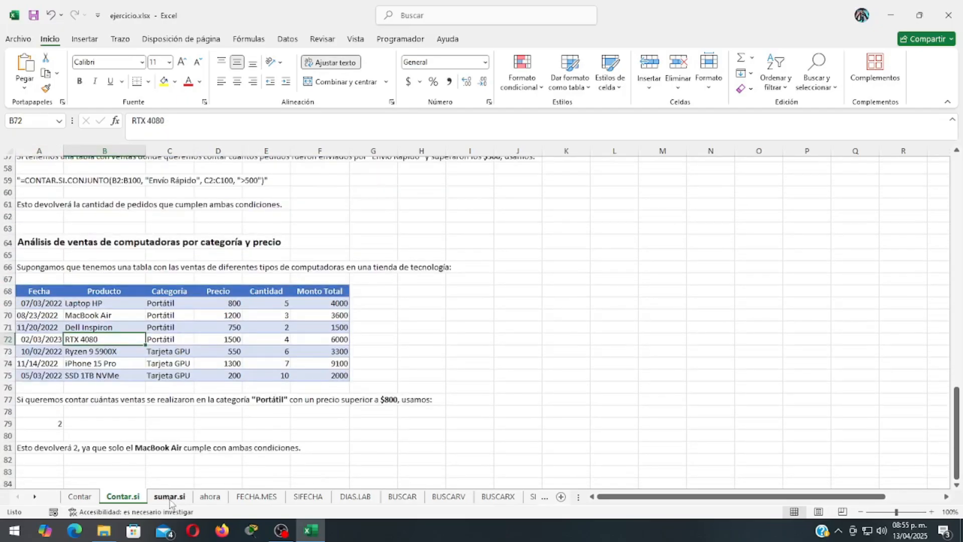
Step: Go to the sumar.si sheet and review the SUMAR.SI syntax in A6 and its arguments in A8, A10 and A12
click(170, 497)
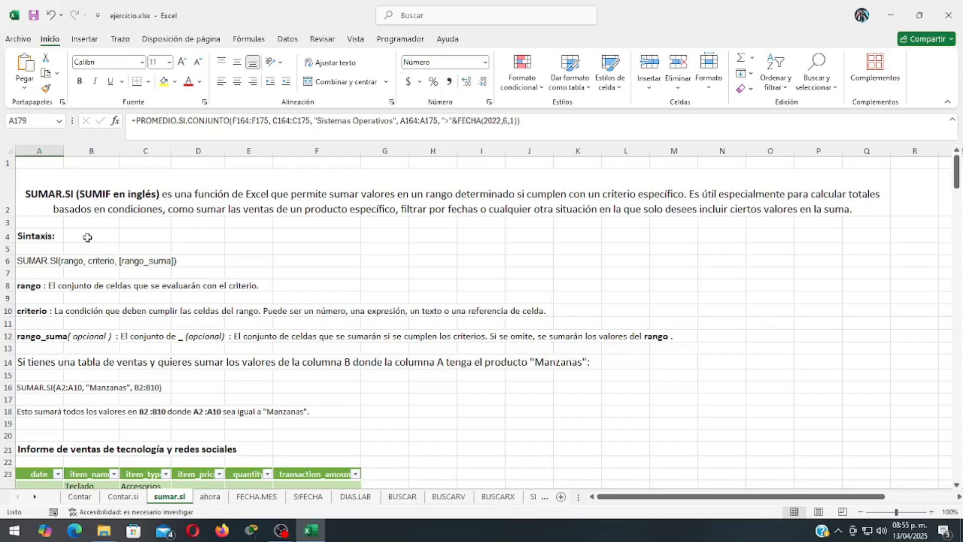
click(20, 260)
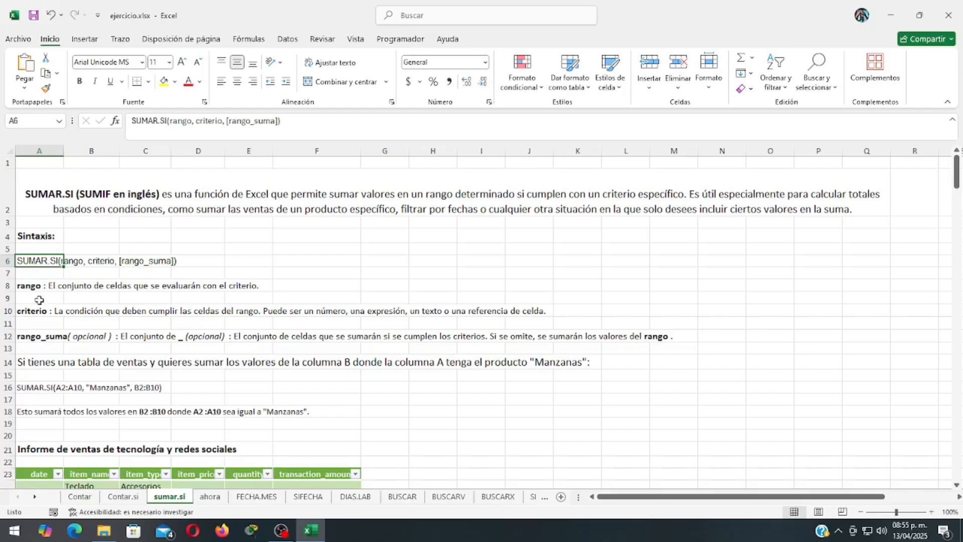
click(24, 288)
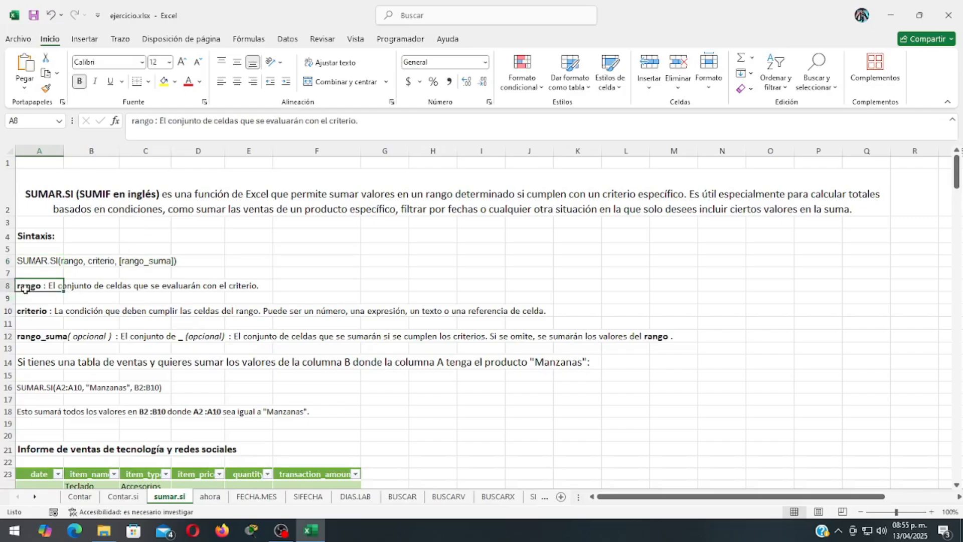
scroll(24, 288, down, 1)
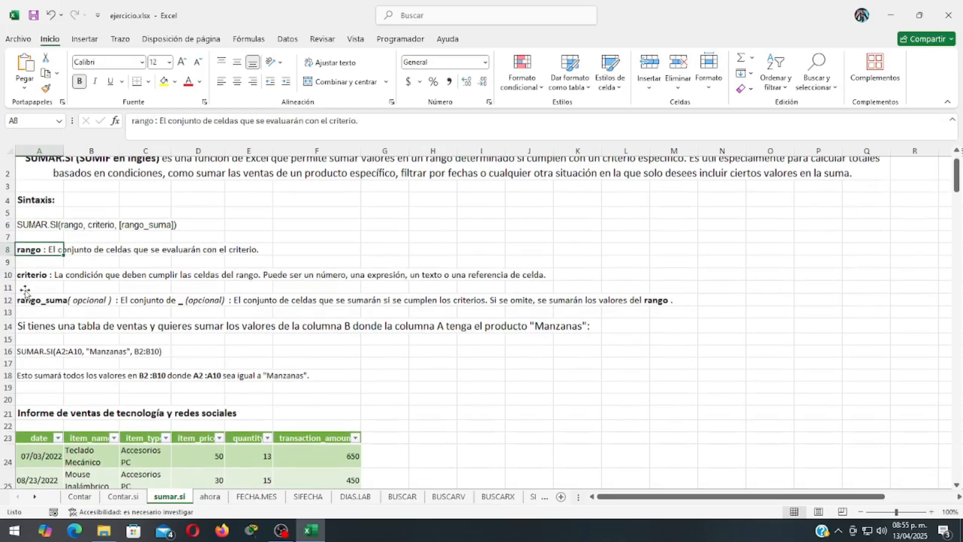
click(24, 278)
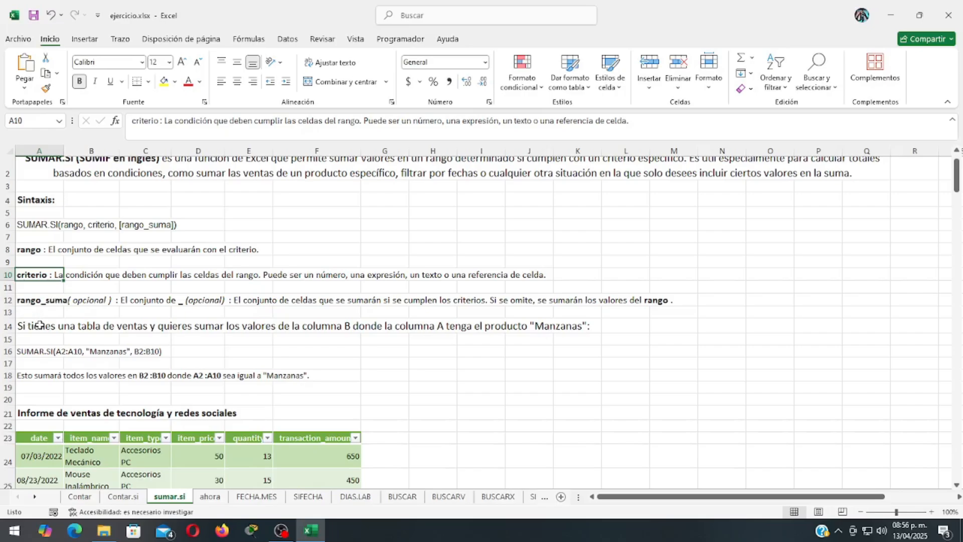
scroll(39, 325, down, 1)
click(31, 265)
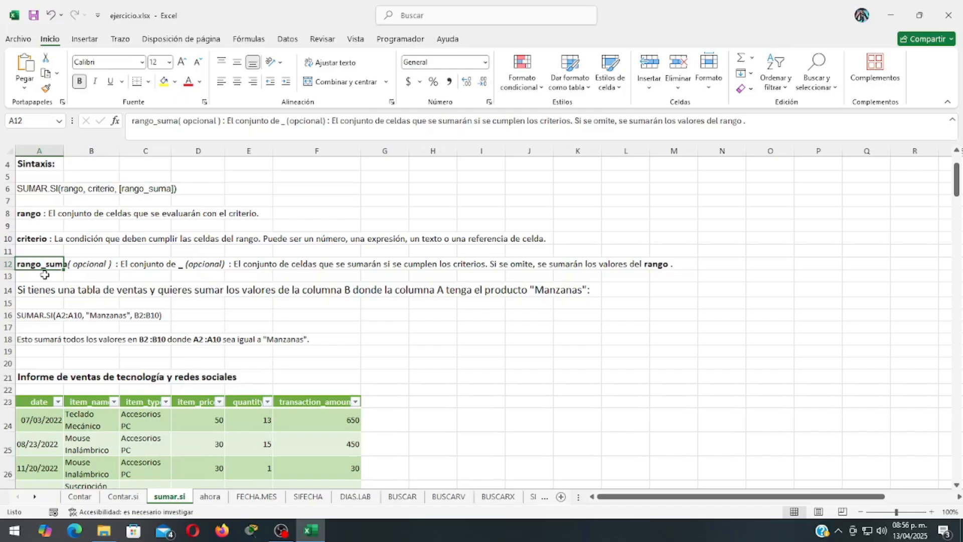
Step: Read the "Manzanas" SUMAR.SI example in A14, its formula in A16 and the explanation in A18
click(22, 294)
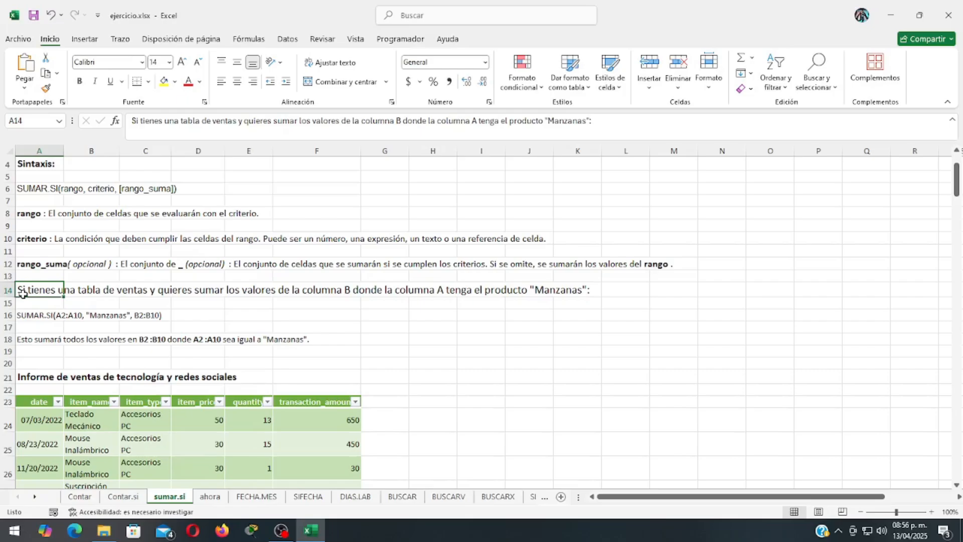
click(18, 316)
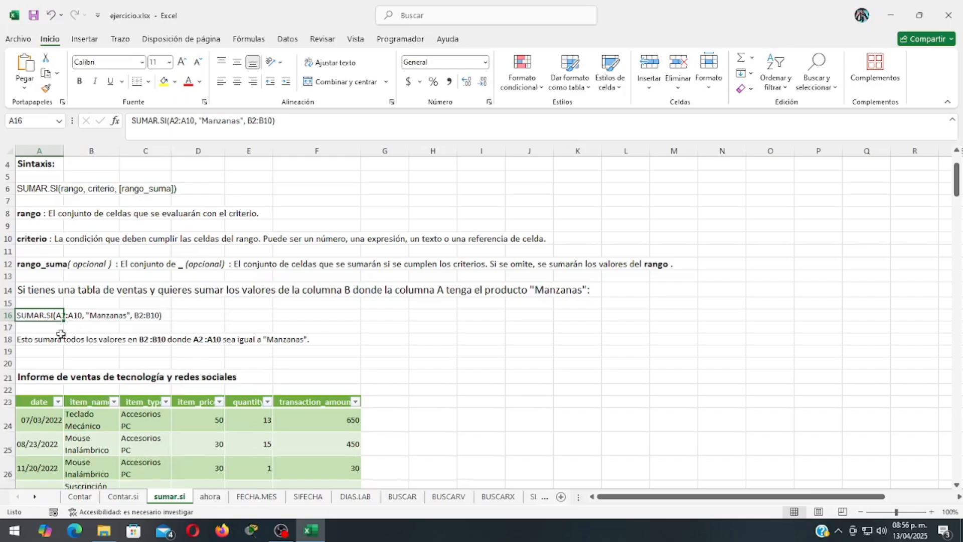
click(40, 340)
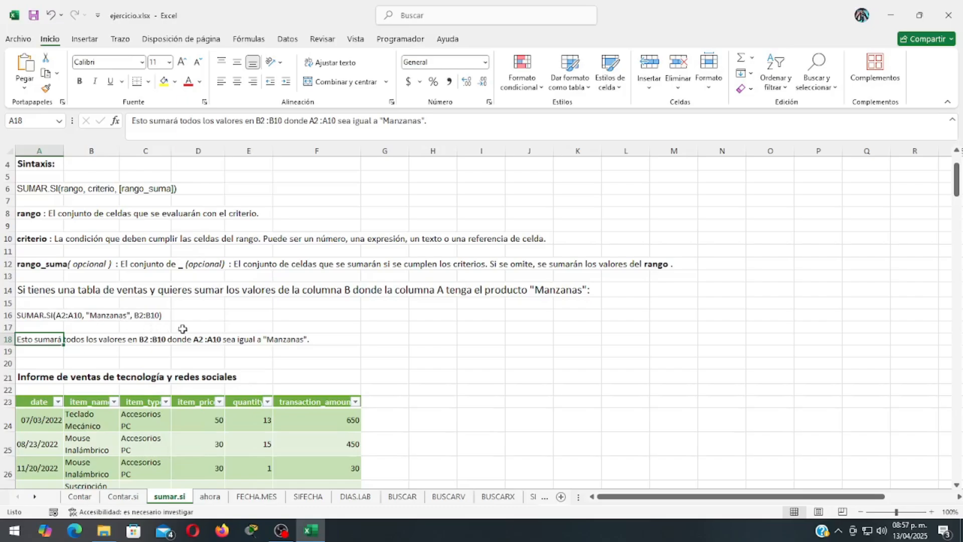
Step: Inspect the SUMAR.SI formula in A39, tracing its range, criterion and sum range to the sales table and the "Mouse Inalámbrico" entries
scroll(227, 325, down, 3)
scroll(227, 325, down, 2)
scroll(105, 247, down, 1)
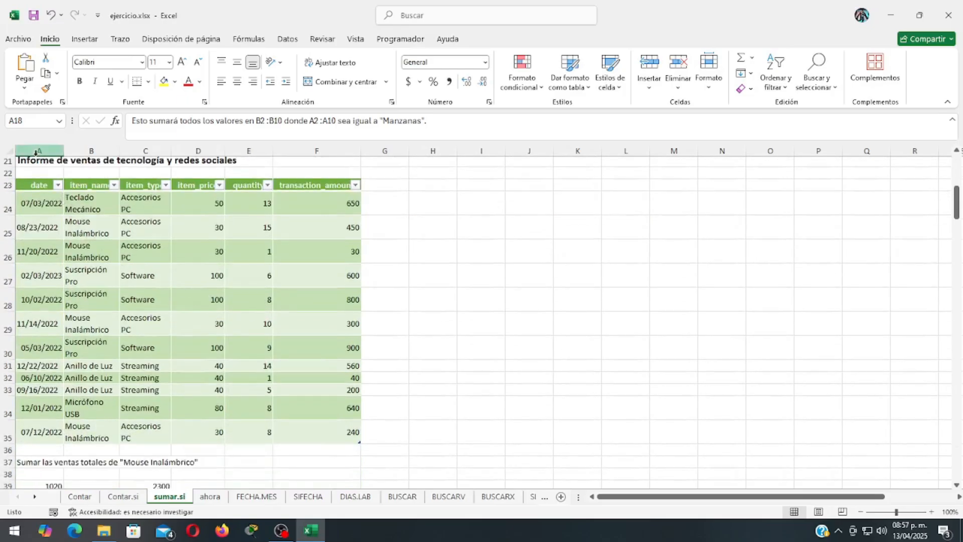
scroll(258, 204, down, 1)
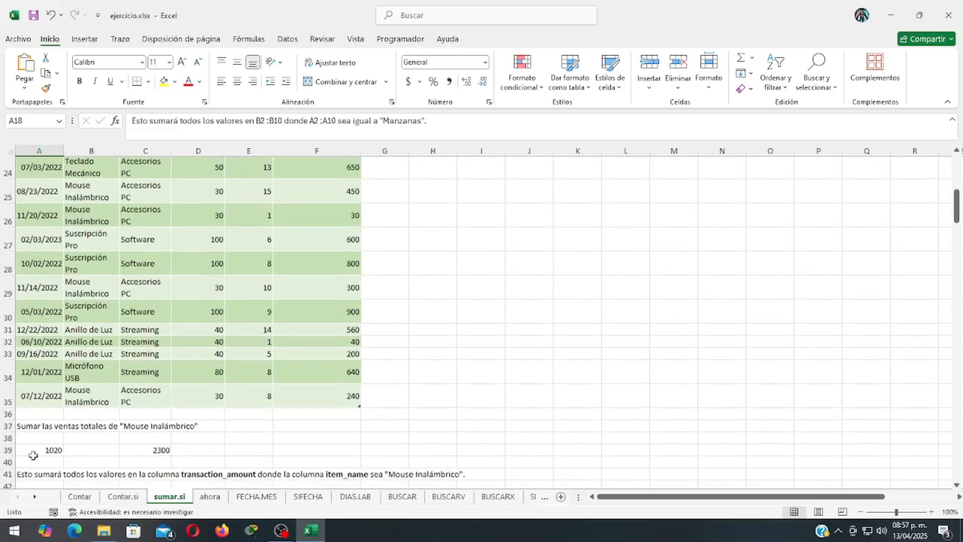
click(37, 450)
click(275, 120)
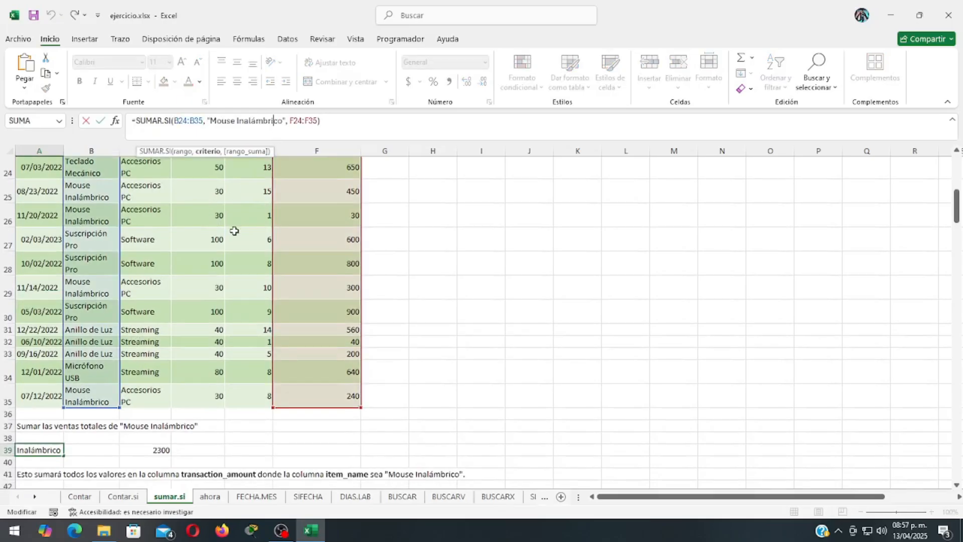
scroll(232, 228, up, 1)
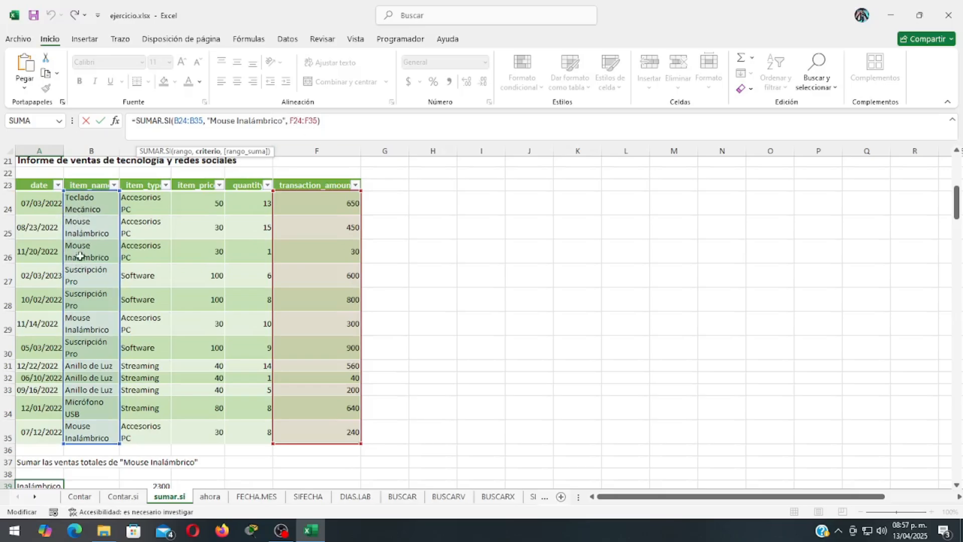
click(78, 435)
Step: Compare the A39 result with the transaction_amount values in F24:F35
scroll(99, 411, down, 1)
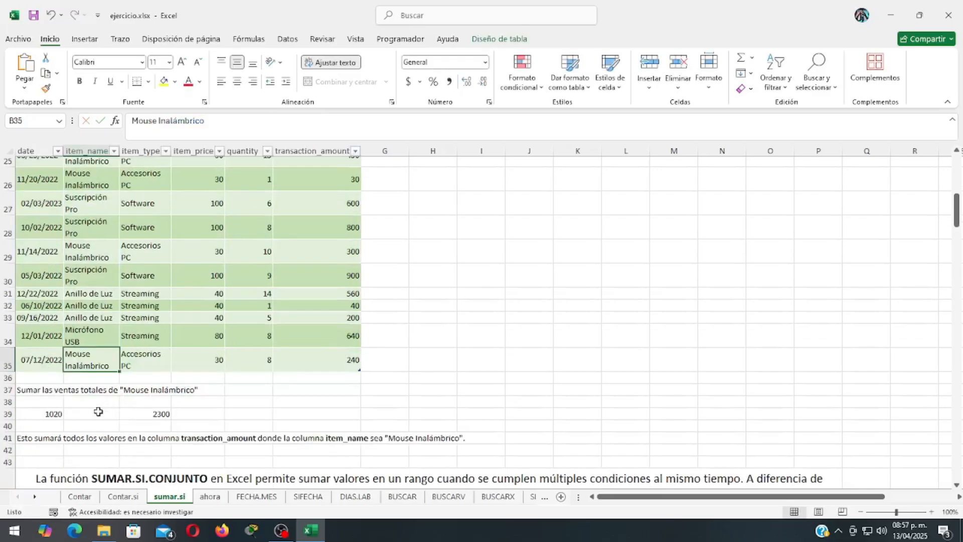
click(36, 413)
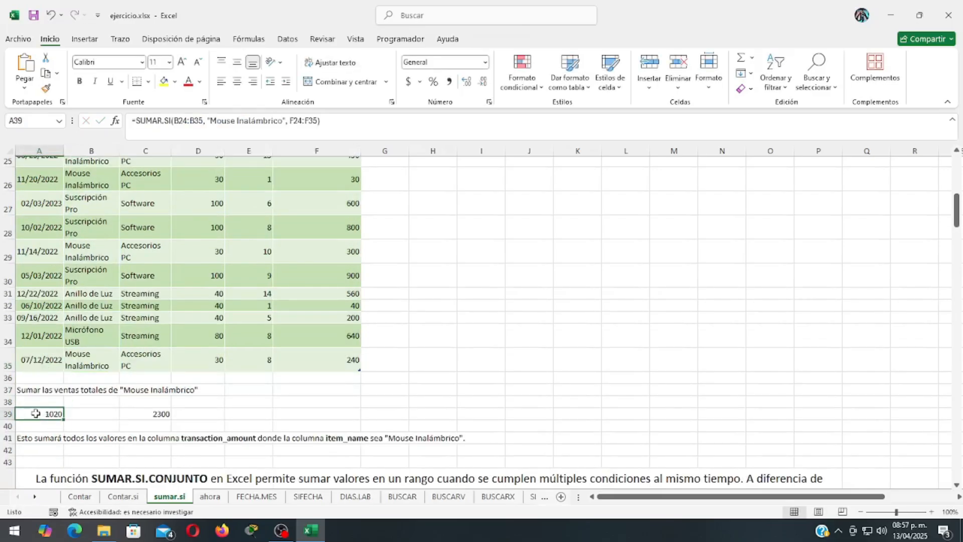
scroll(296, 397, up, 3)
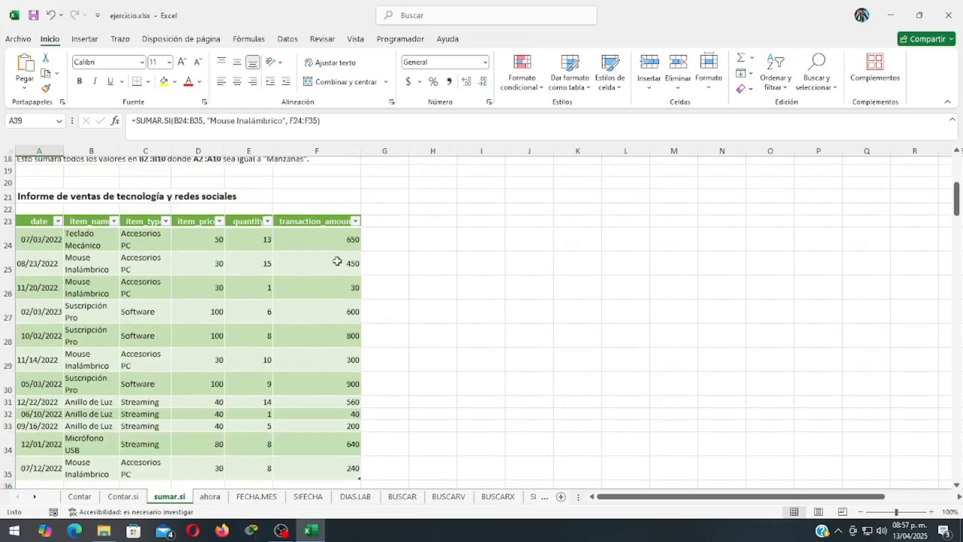
drag(331, 233, 336, 473)
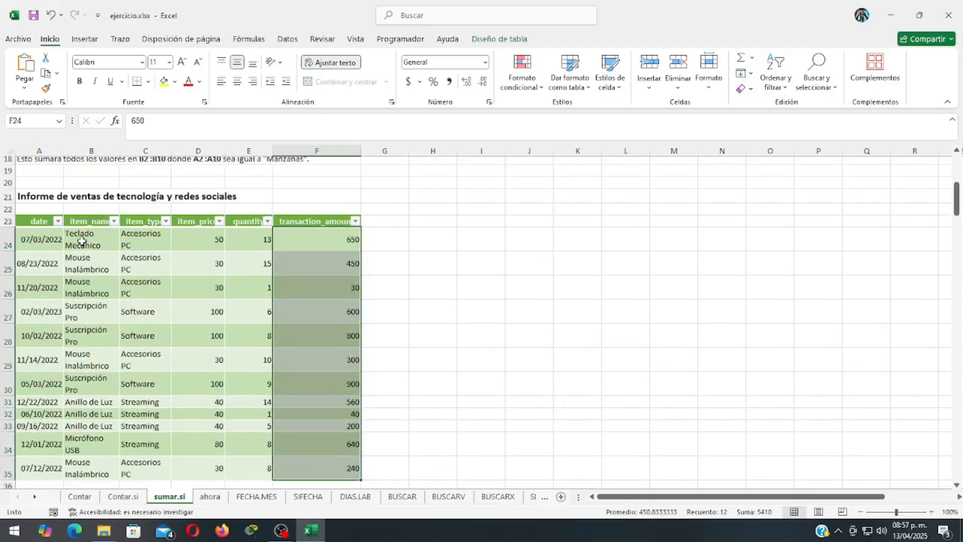
Step: Inspect the SUMAR.SI formula in C39, tracing its range C24:C35, criterion "Software" and sum range F24:F35 in the sales table
scroll(78, 246, down, 2)
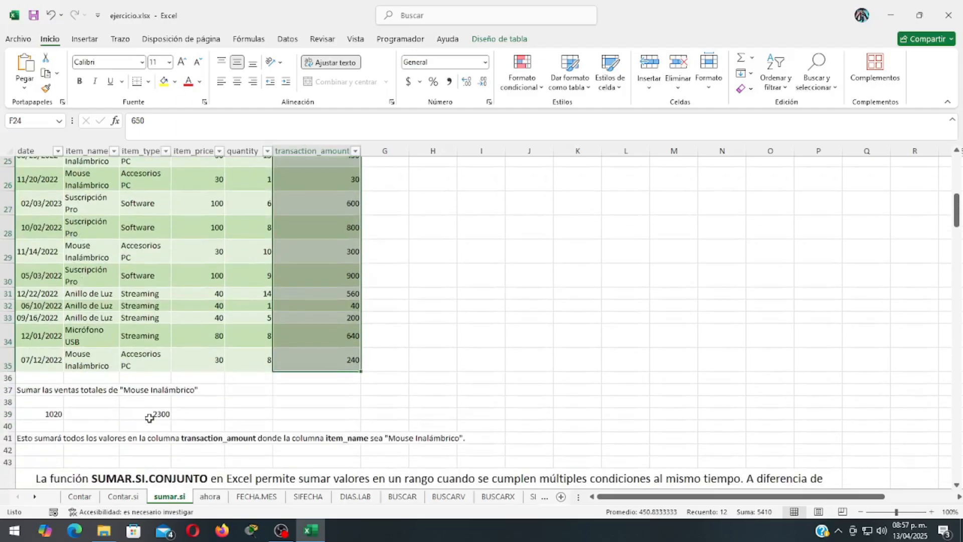
click(151, 415)
click(240, 121)
scroll(290, 220, up, 2)
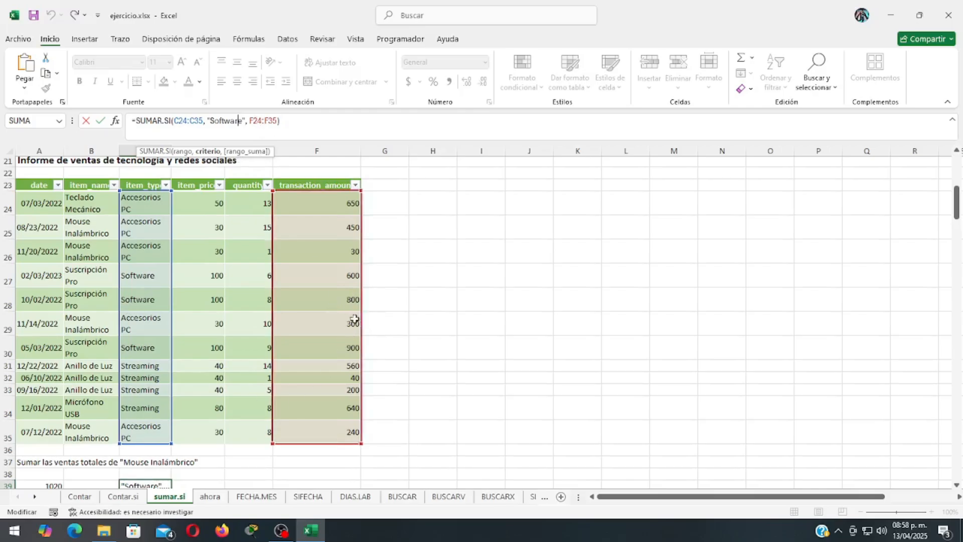
scroll(442, 329, up, 2)
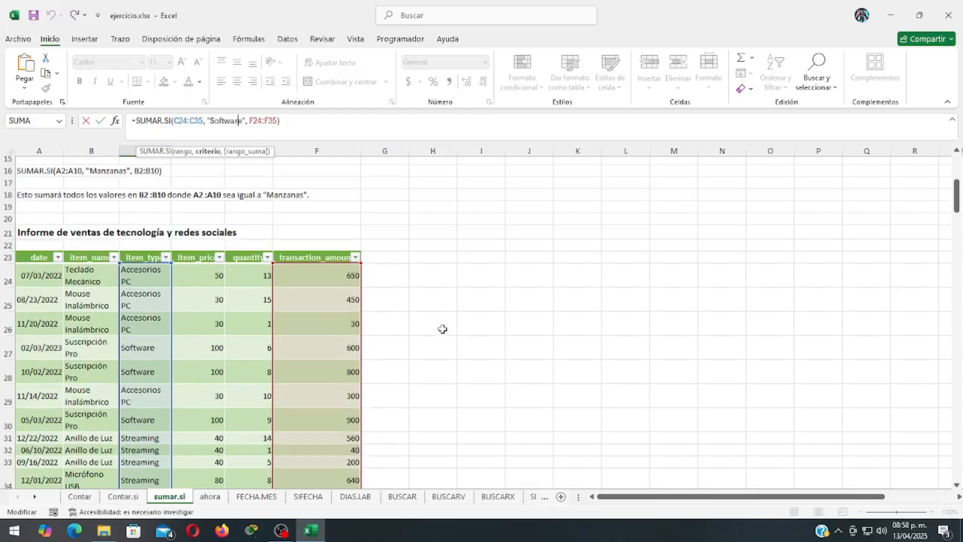
scroll(441, 329, down, 2)
click(397, 354)
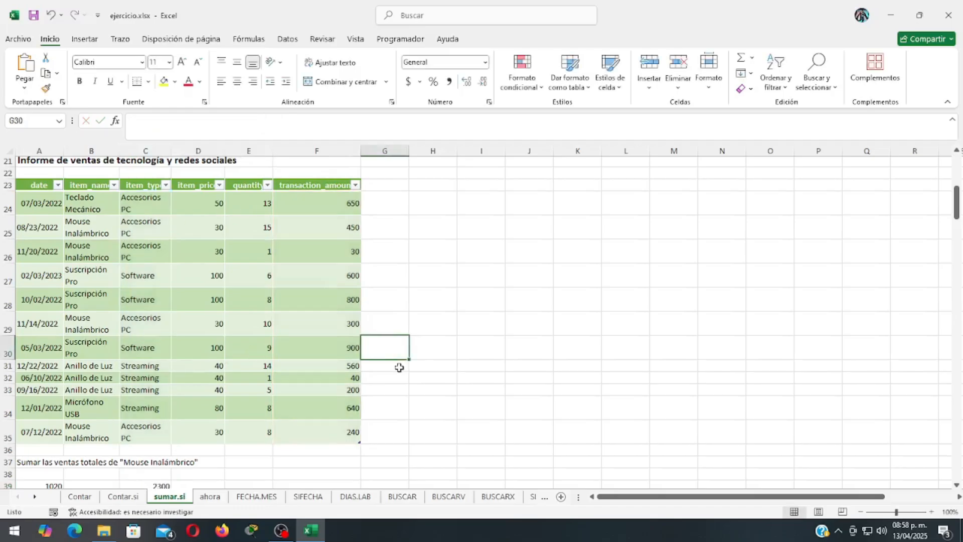
scroll(398, 367, down, 2)
click(150, 417)
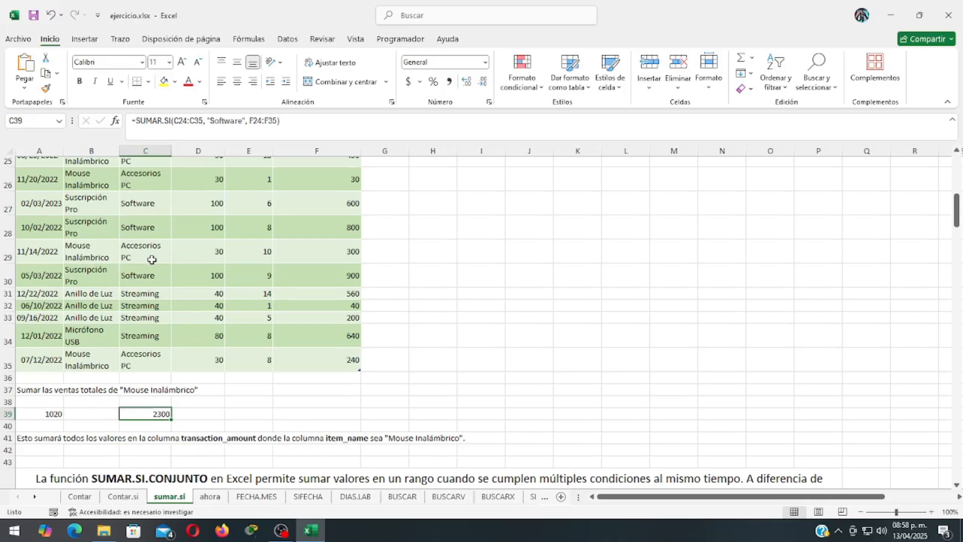
Step: Review the SUMAR.SI.CONJUNTO introduction, its syntax in A48 and its arguments in A50, A52, A54 and A56
scroll(170, 295, down, 3)
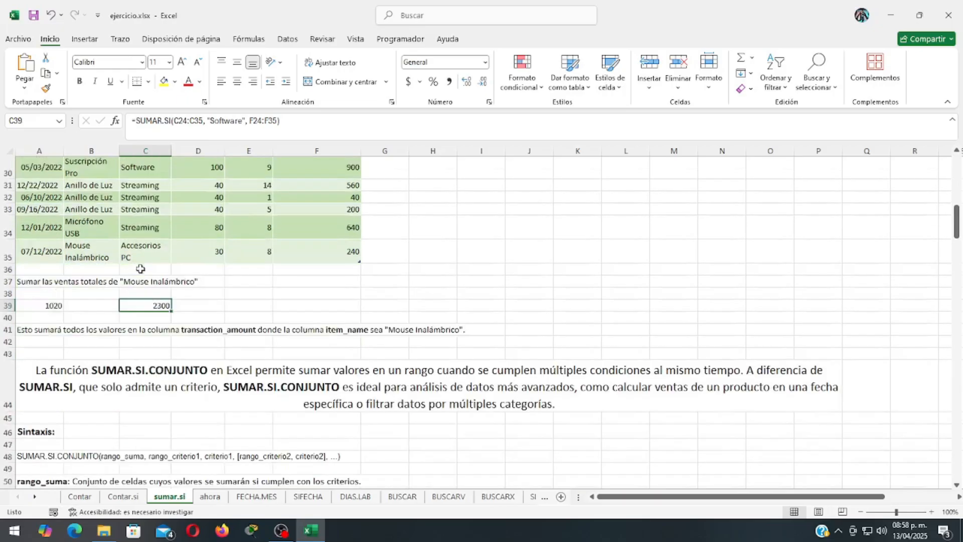
scroll(163, 279, down, 2)
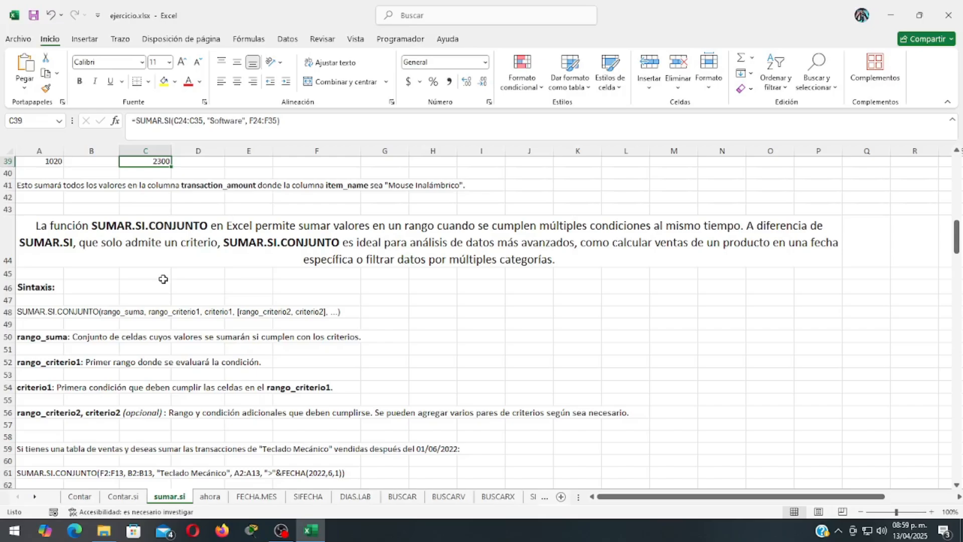
scroll(163, 279, down, 1)
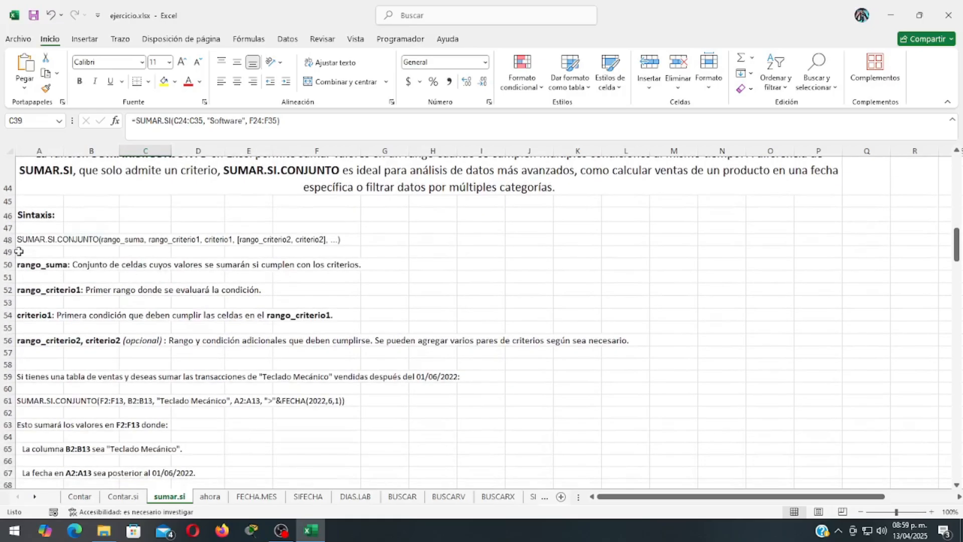
click(29, 239)
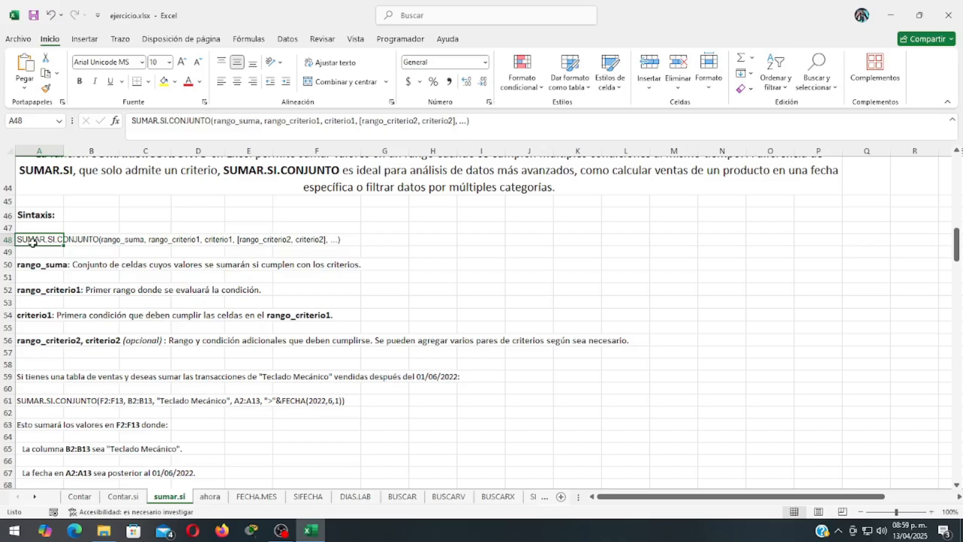
click(27, 267)
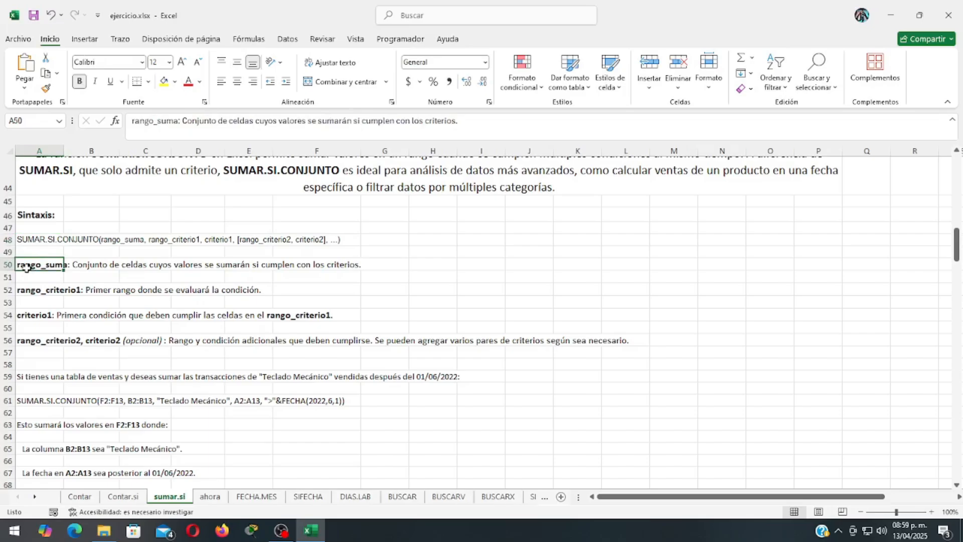
click(28, 296)
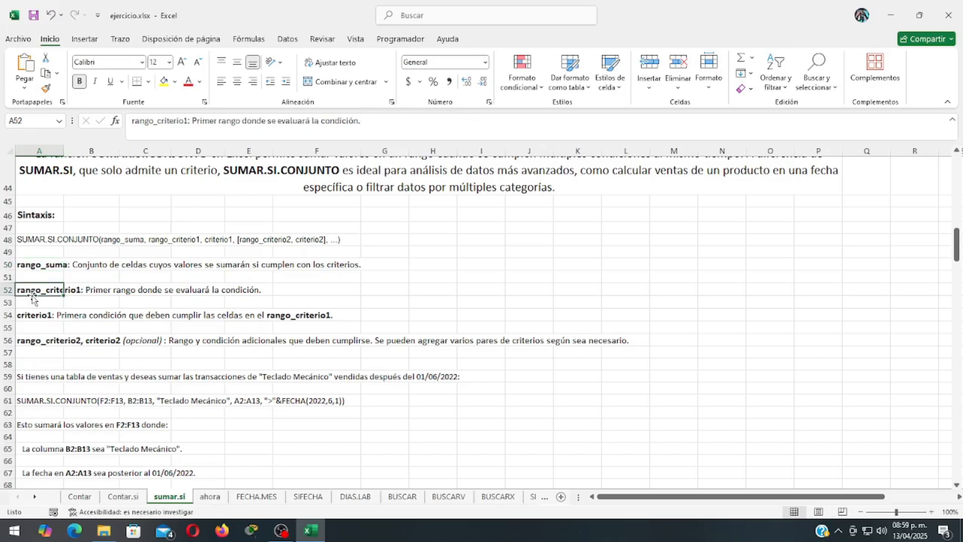
scroll(30, 298, down, 1)
click(23, 280)
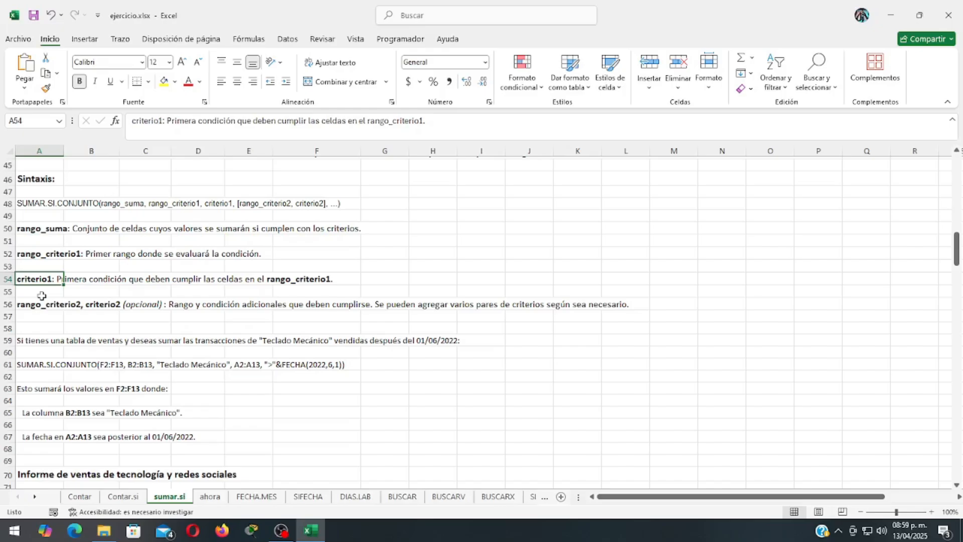
scroll(42, 296, down, 1)
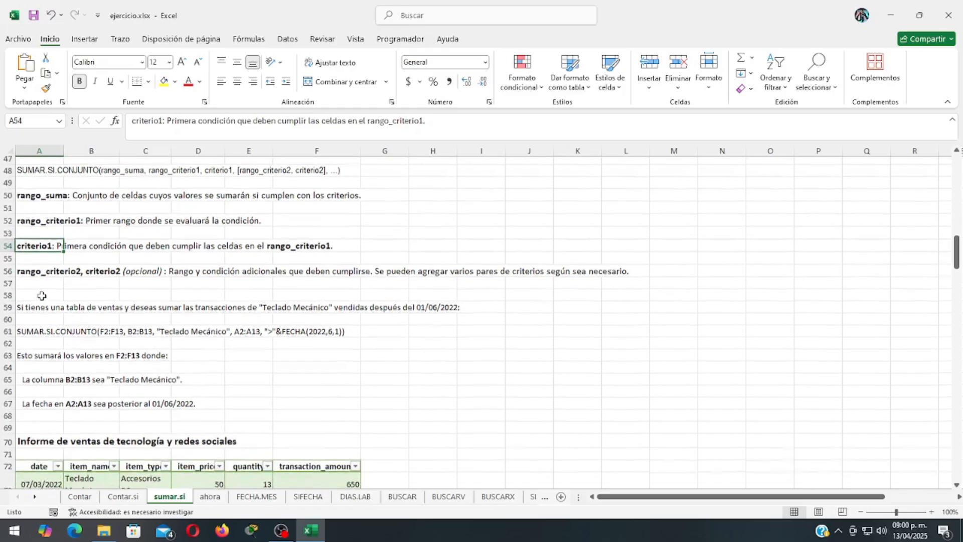
click(29, 271)
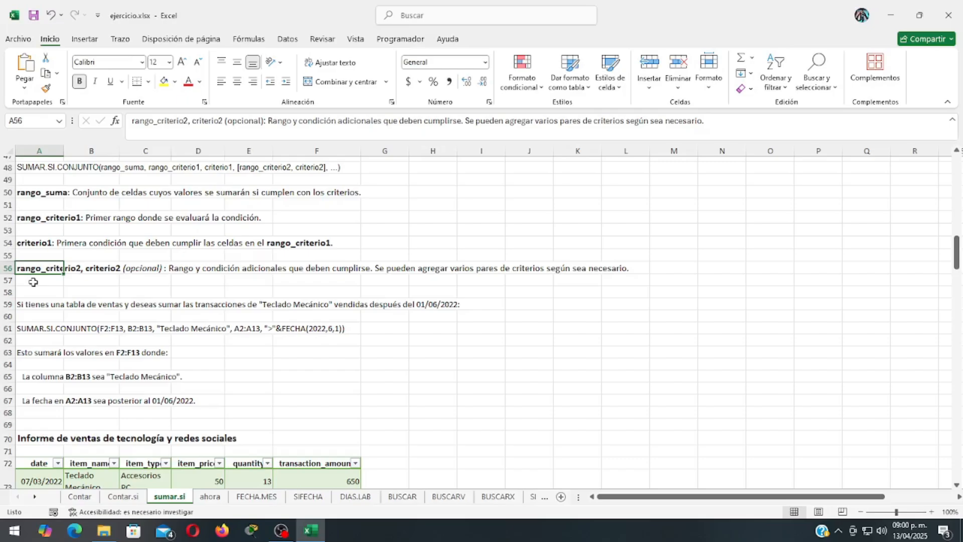
Step: Read the "Teclado Mecánico" SUMAR.SI.CONJUNTO example in A59, its formula in A61 and the two conditions in A65 and A67
scroll(33, 282, down, 1)
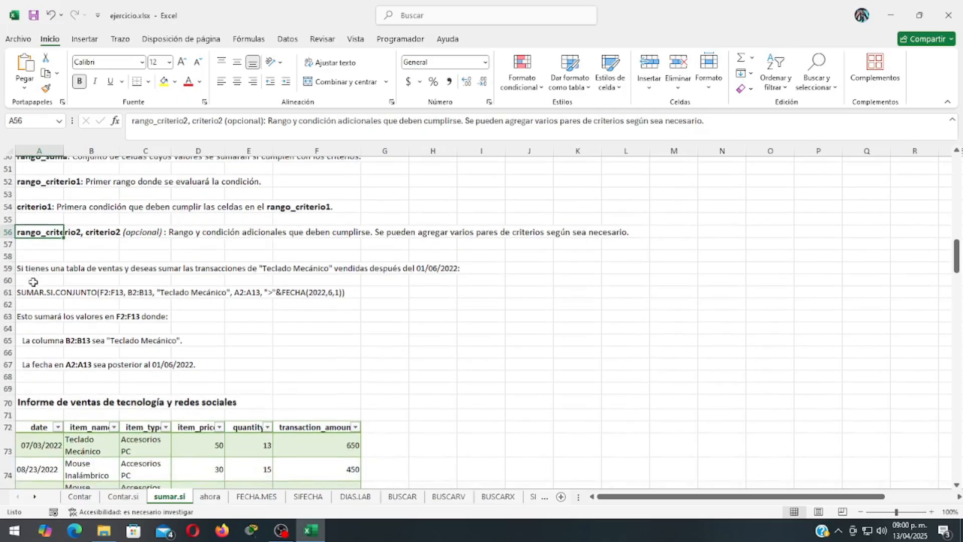
click(32, 270)
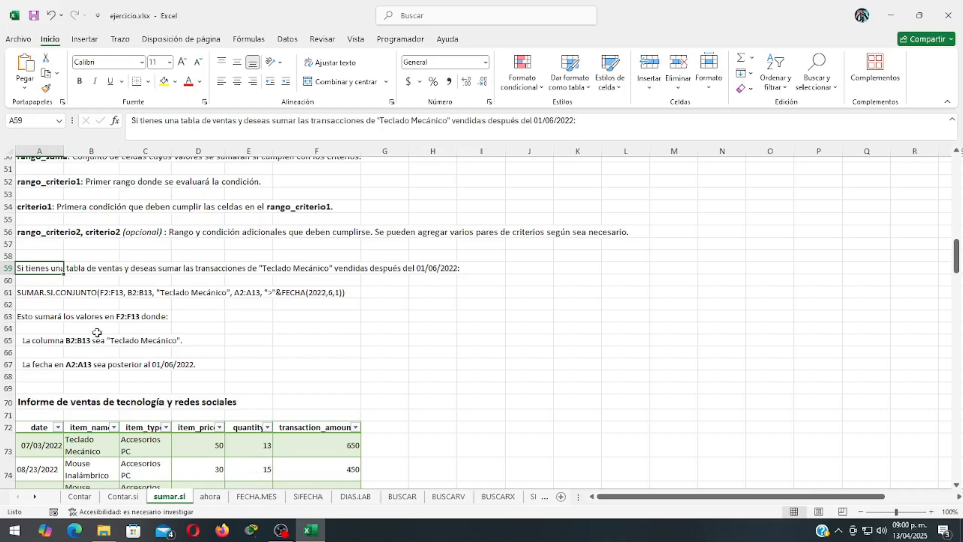
click(56, 300)
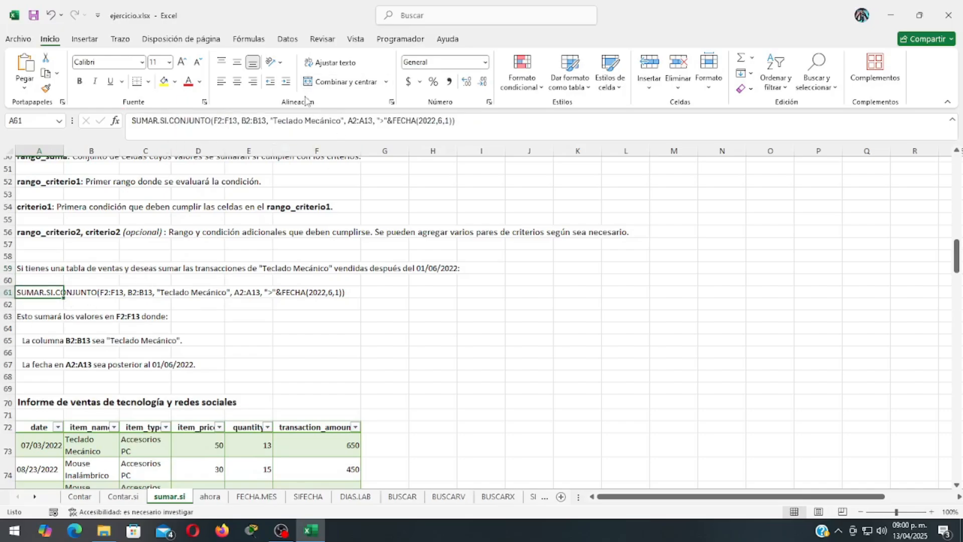
drag(484, 123, 149, 113)
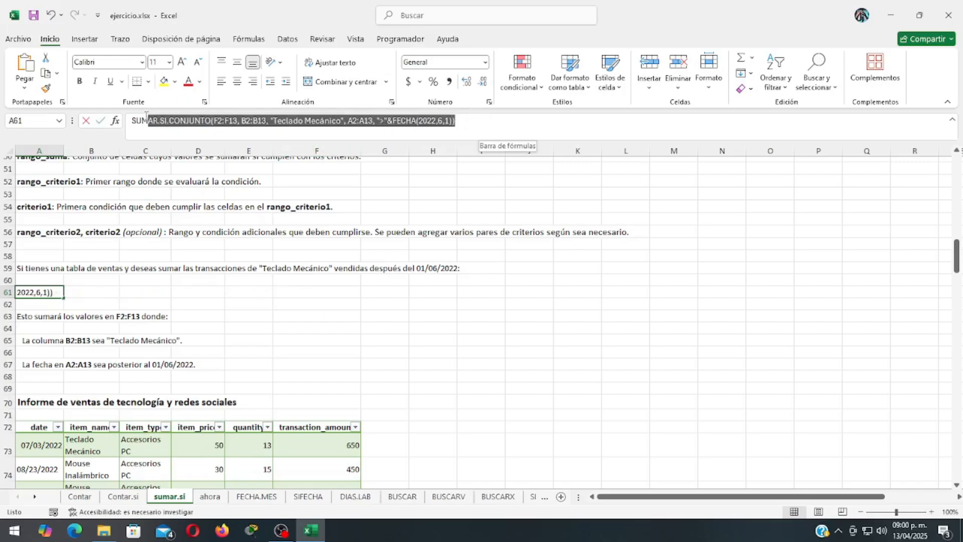
click(91, 340)
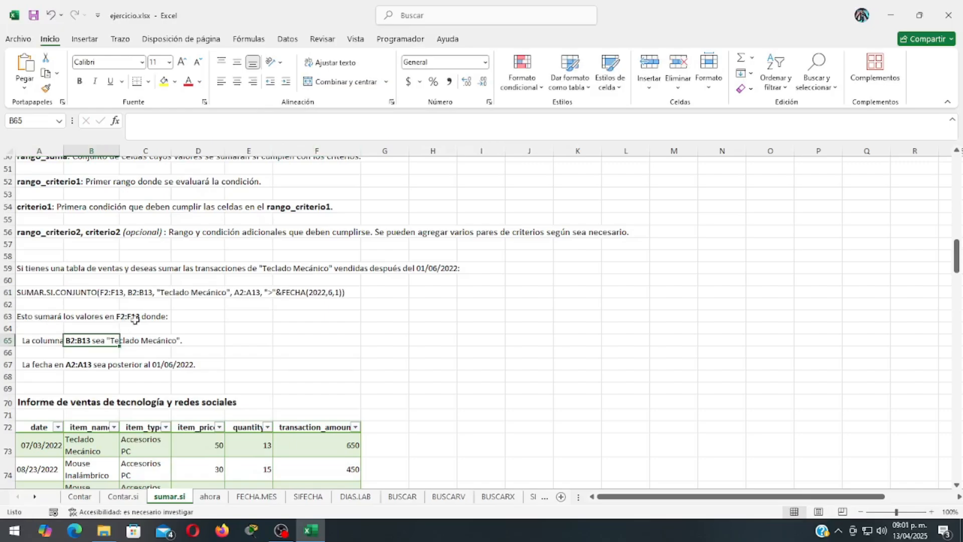
click(29, 345)
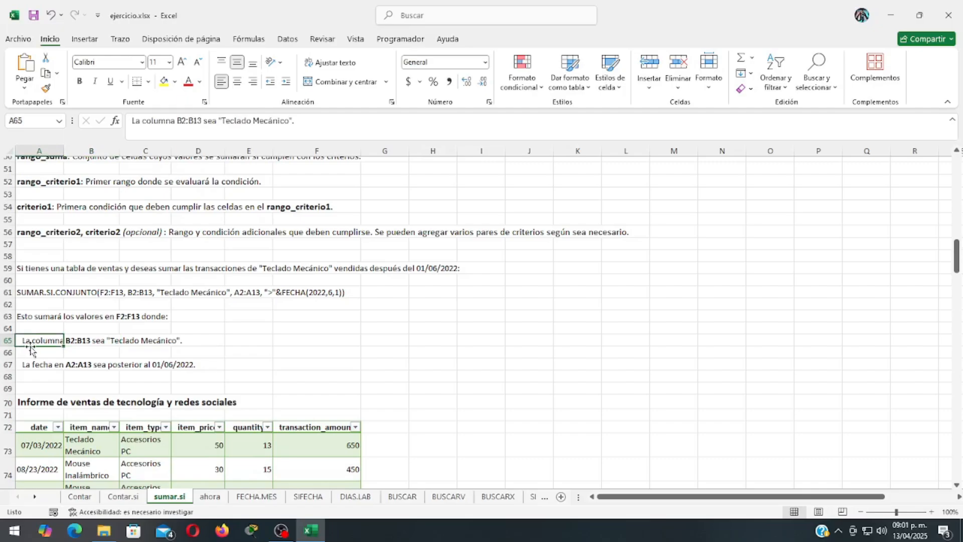
scroll(30, 349, down, 1)
click(31, 330)
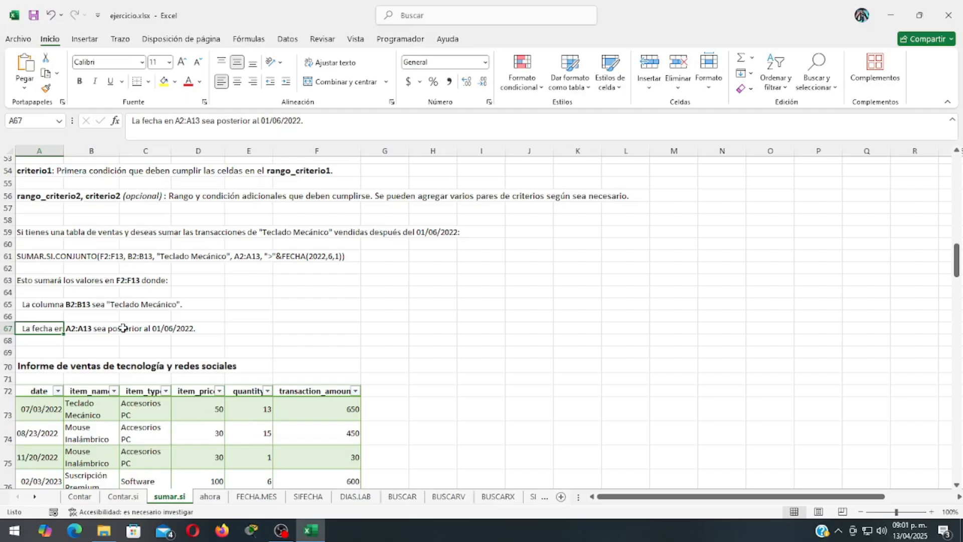
Step: Inspect the SUMAR.SI.CONJUNTO formula in A89, tracing its sum range, "Mouse Inalámbrico" criterion and date criterion to the sales table
scroll(123, 329, down, 4)
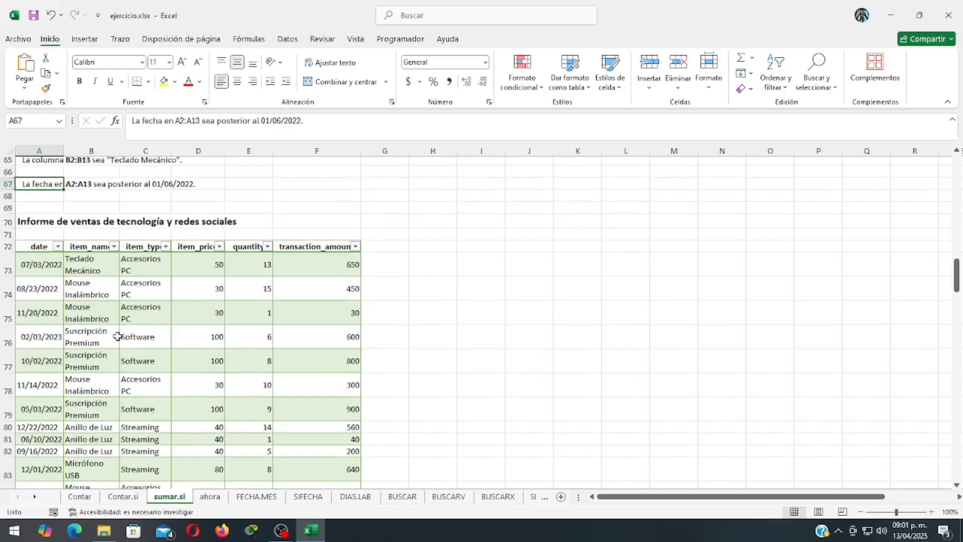
scroll(117, 336, down, 3)
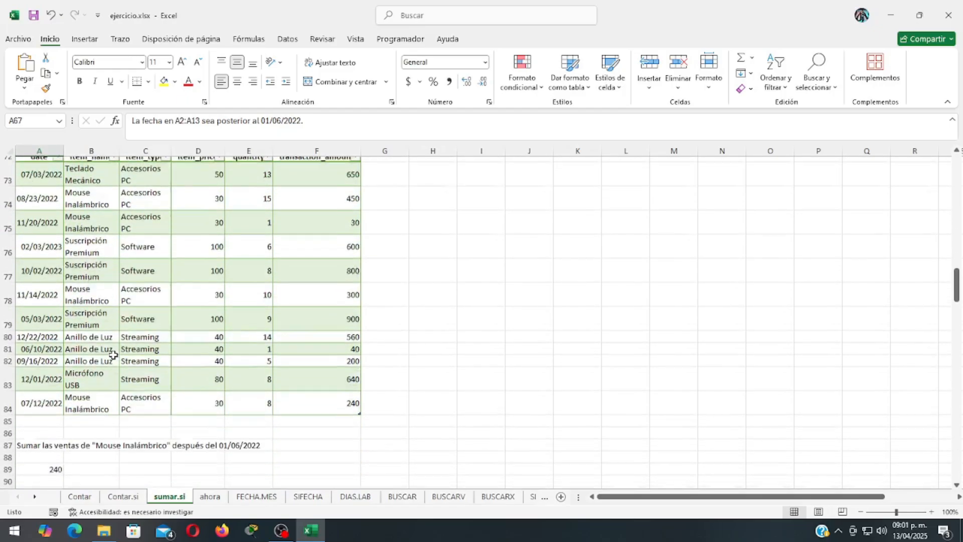
scroll(113, 355, down, 1)
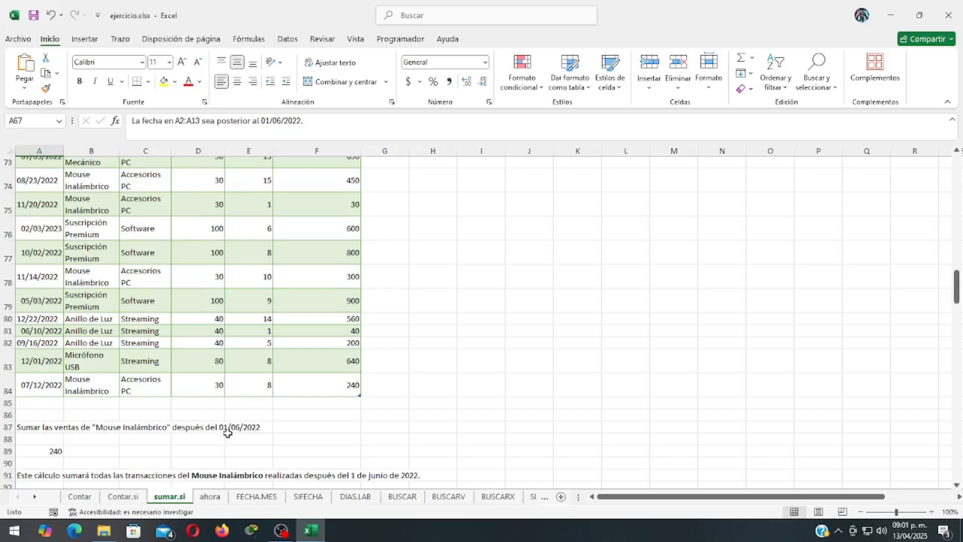
click(50, 451)
scroll(289, 343, up, 4)
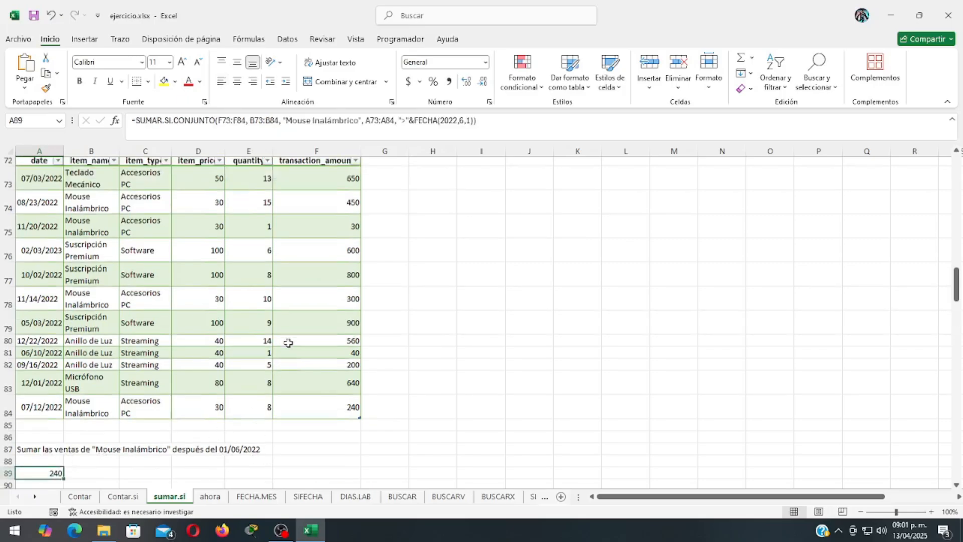
scroll(288, 342, down, 4)
key(F2)
scroll(310, 199, up, 1)
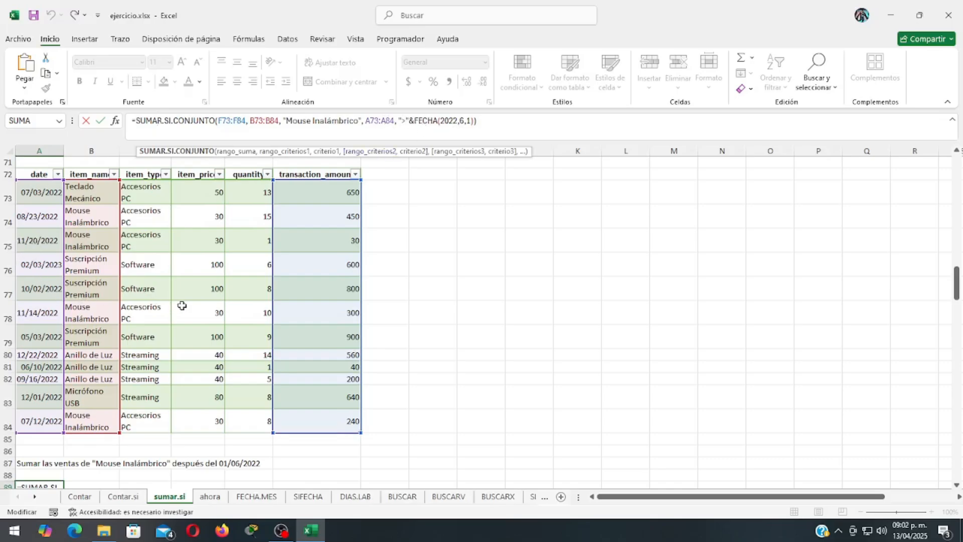
click(394, 292)
scroll(394, 293, down, 1)
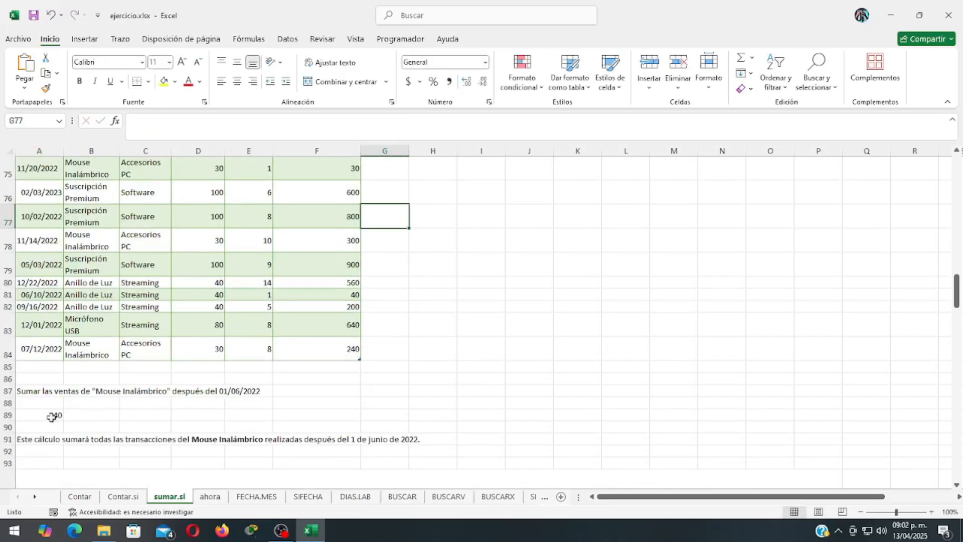
Step: Compare the A89 result with the dates and amounts of the "Mouse Inalámbrico" rows in the table above
click(35, 415)
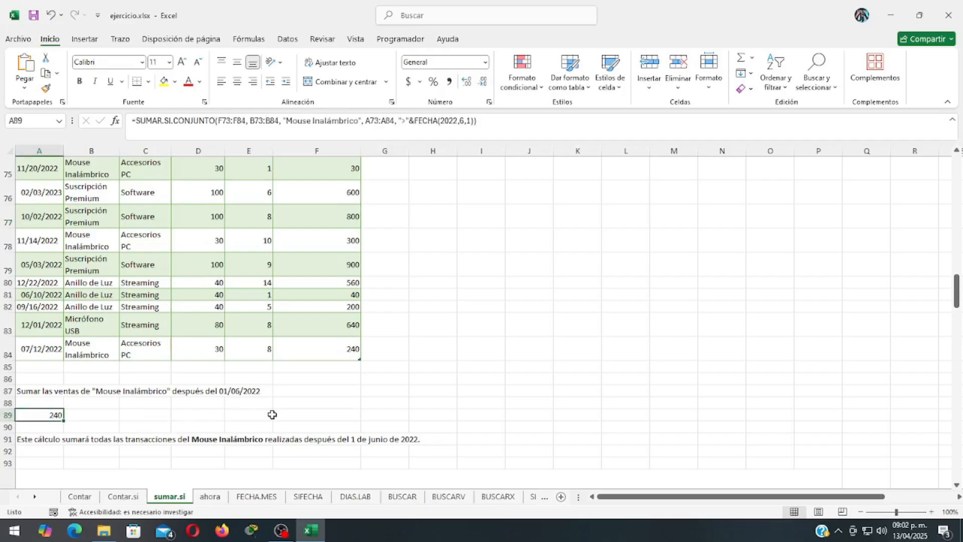
scroll(273, 415, down, 1)
scroll(273, 414, up, 1)
scroll(272, 414, up, 2)
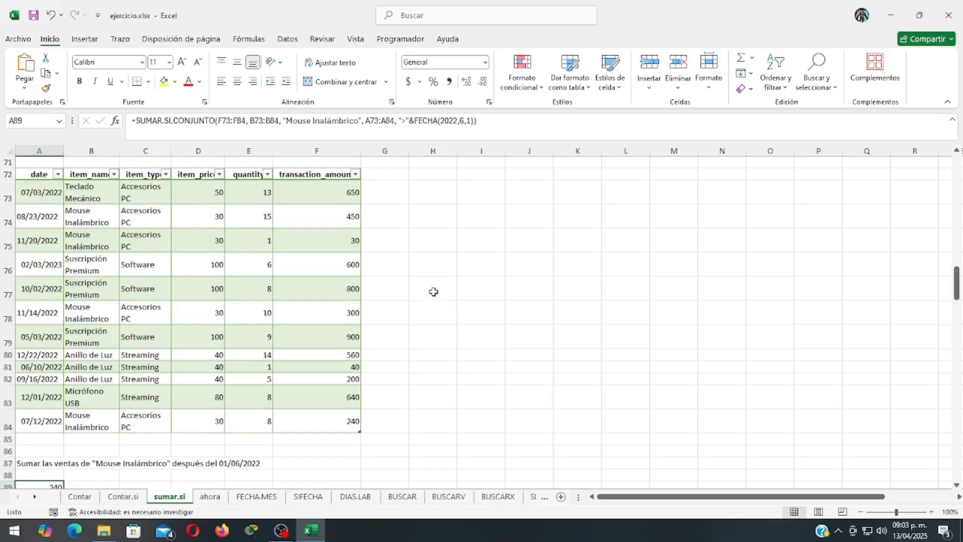
Step: Review the PROMEDIO.SI introduction, its syntax in A98 and its arguments in A100, A102 and A104
scroll(433, 292, down, 7)
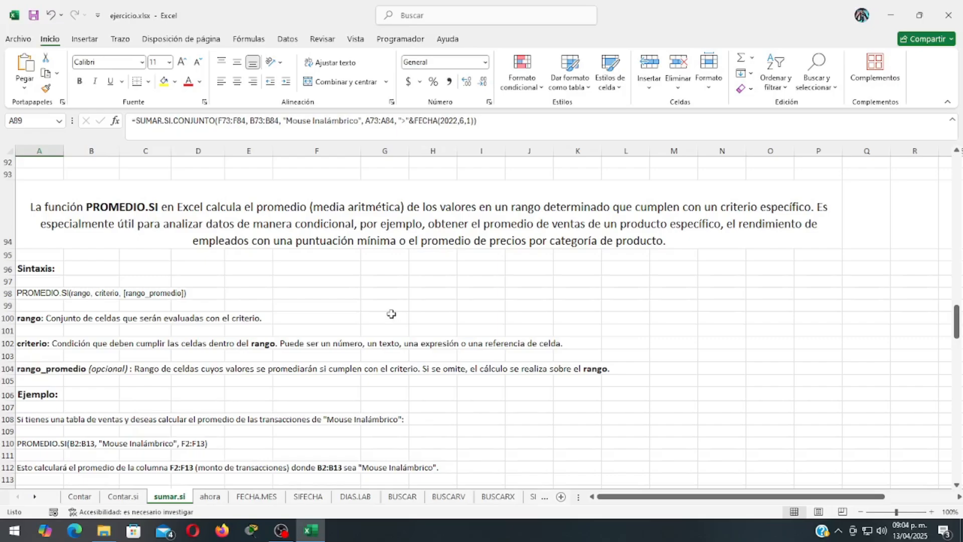
scroll(396, 316, down, 2)
click(37, 226)
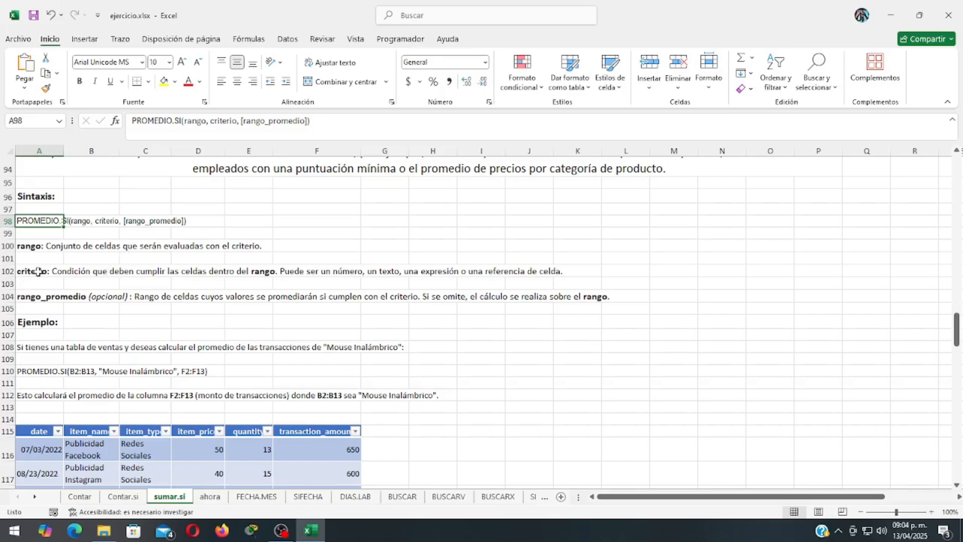
click(33, 247)
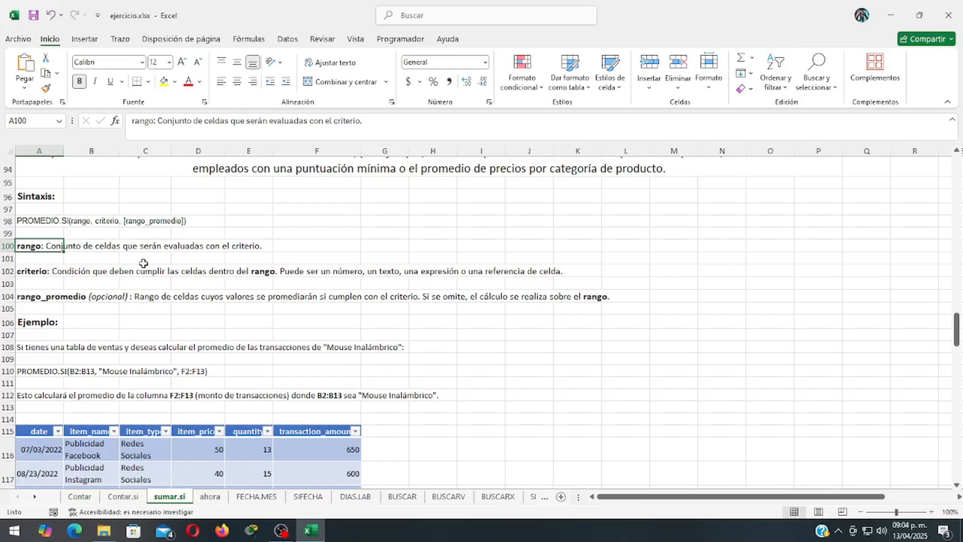
click(24, 274)
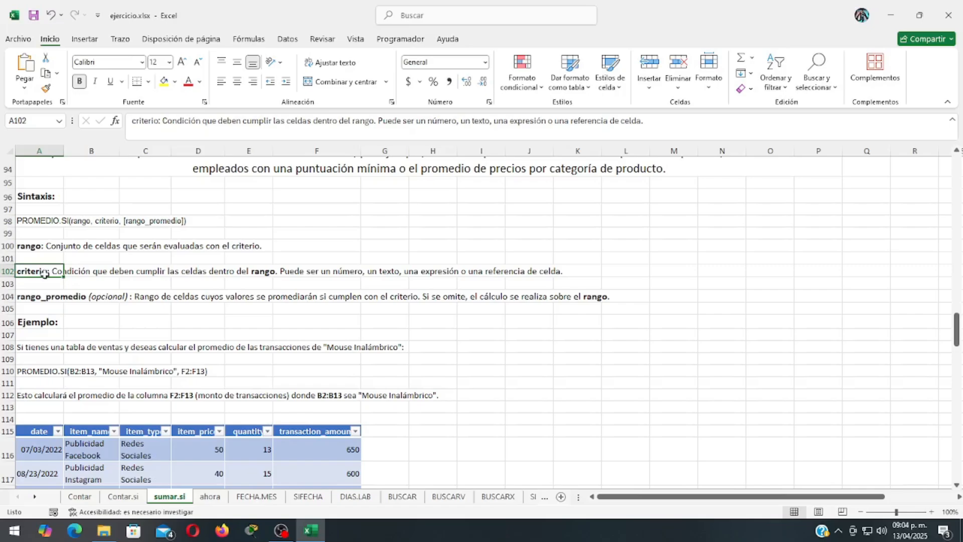
click(33, 297)
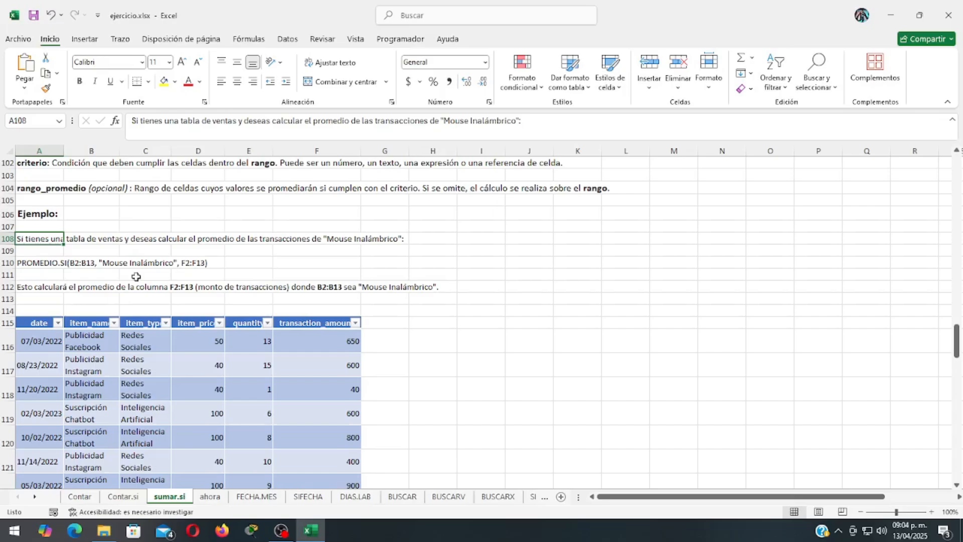
Step: Read the "Mouse Inalámbrico" PROMEDIO.SI example in A110 and look over the sales table down to the "Inteligencia Artificial" exercise
click(30, 263)
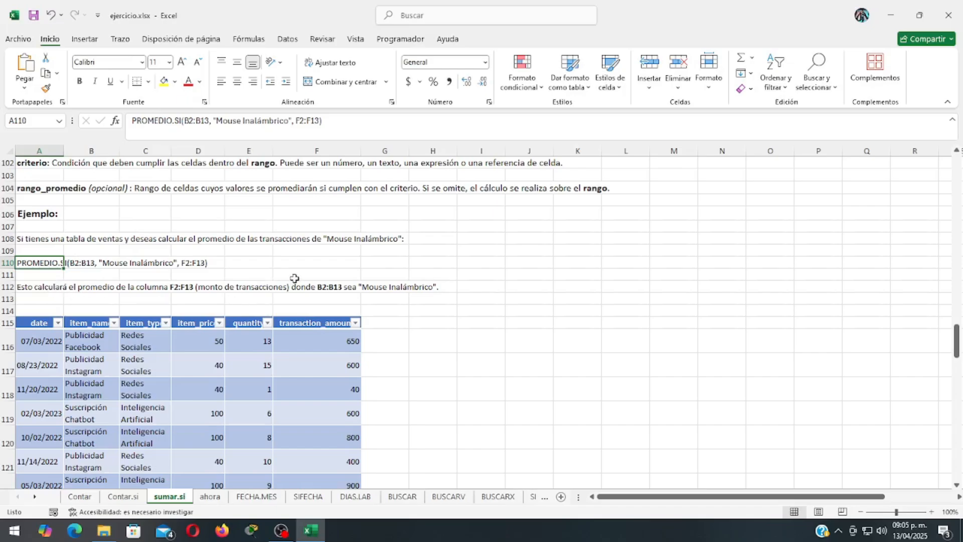
scroll(291, 281, down, 3)
scroll(290, 281, down, 3)
scroll(288, 284, up, 2)
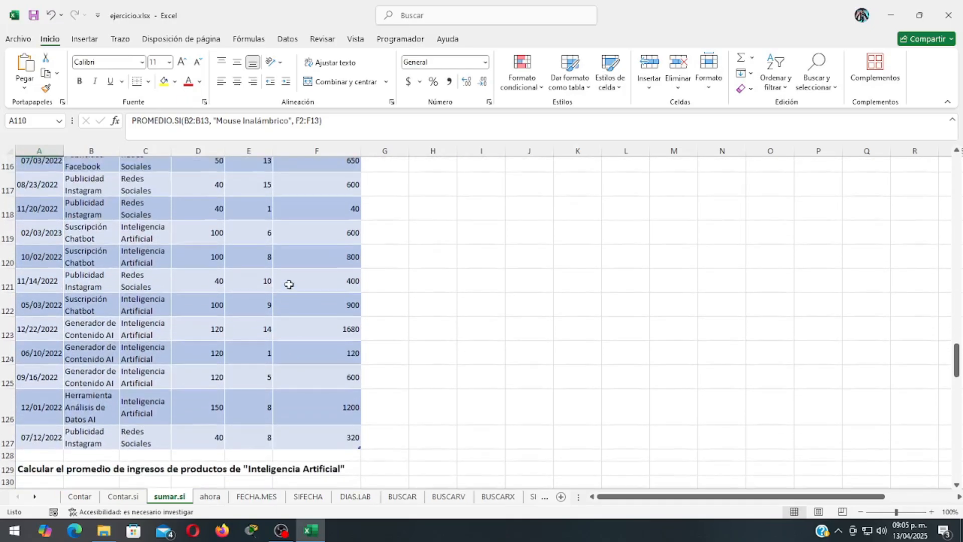
scroll(190, 260, down, 3)
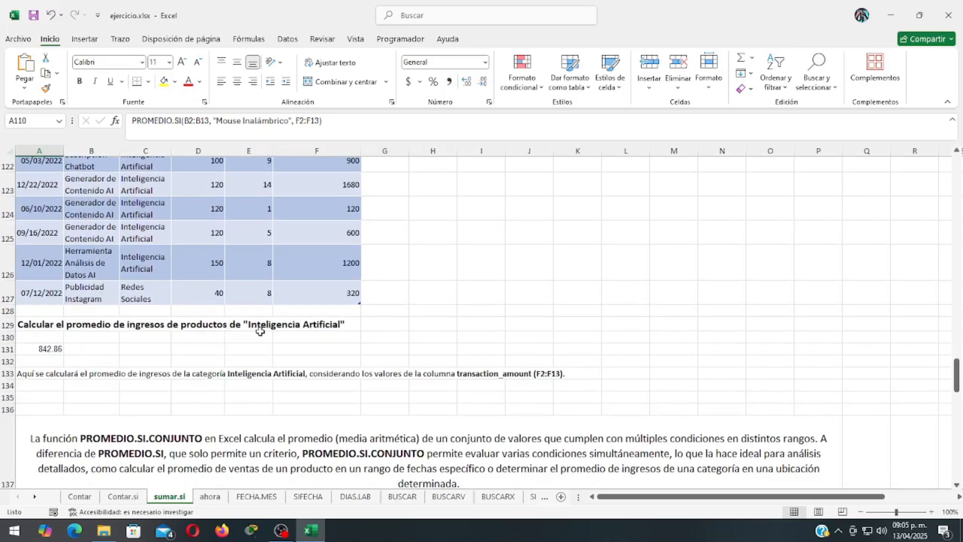
Step: Inspect the PROMEDIO.SI formula in A131, tracing its item_type range, "Inteligencia Artificial" criterion and transaction_amount range to the table
click(42, 349)
click(278, 121)
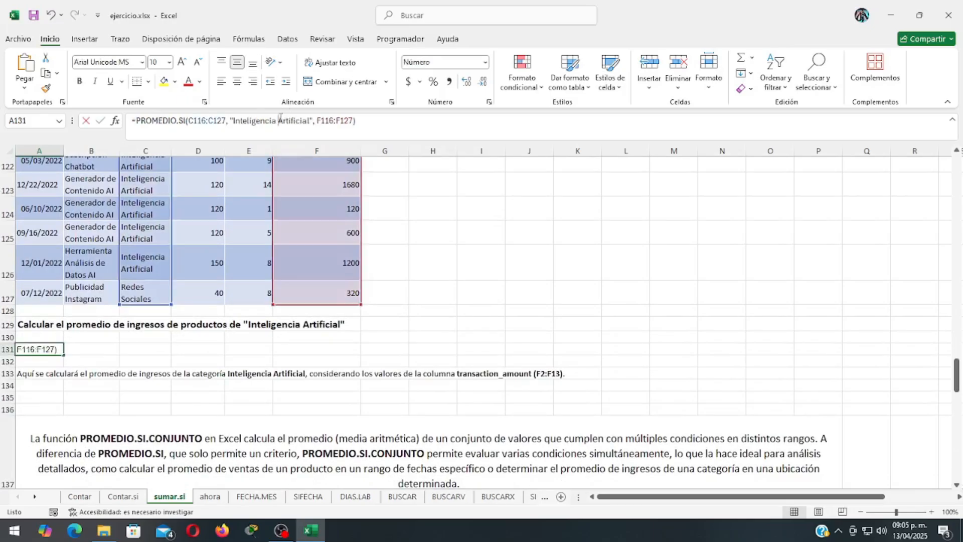
scroll(354, 300, up, 3)
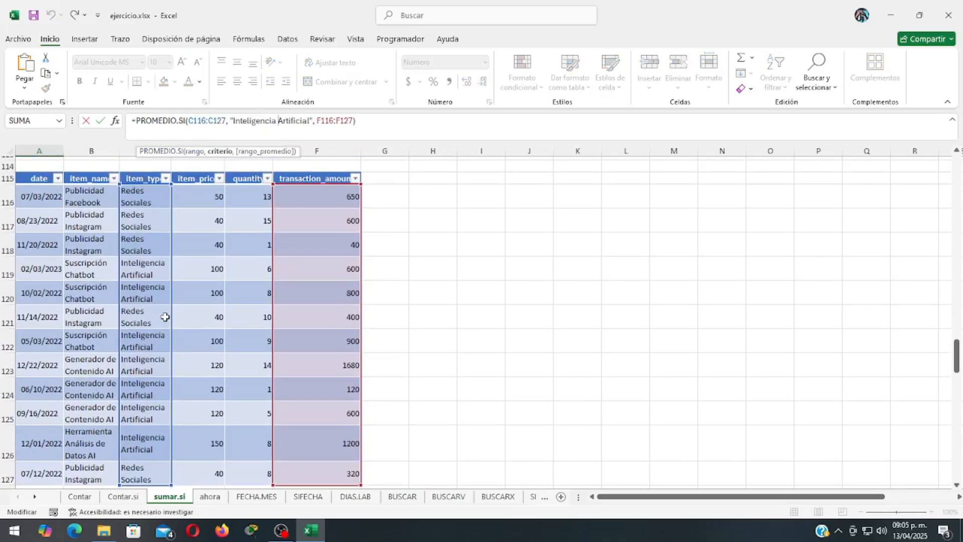
scroll(164, 317, up, 2)
scroll(163, 315, down, 2)
scroll(325, 201, up, 3)
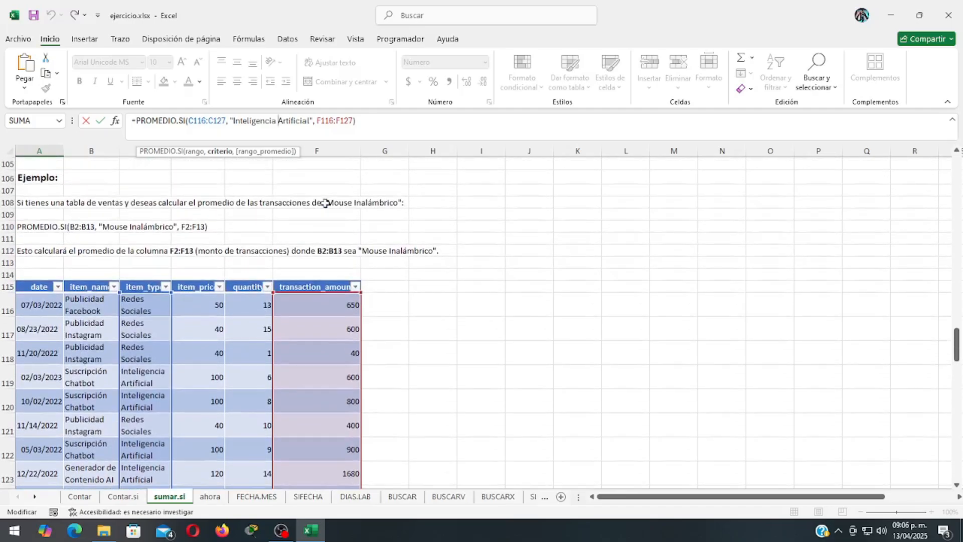
scroll(331, 238, down, 3)
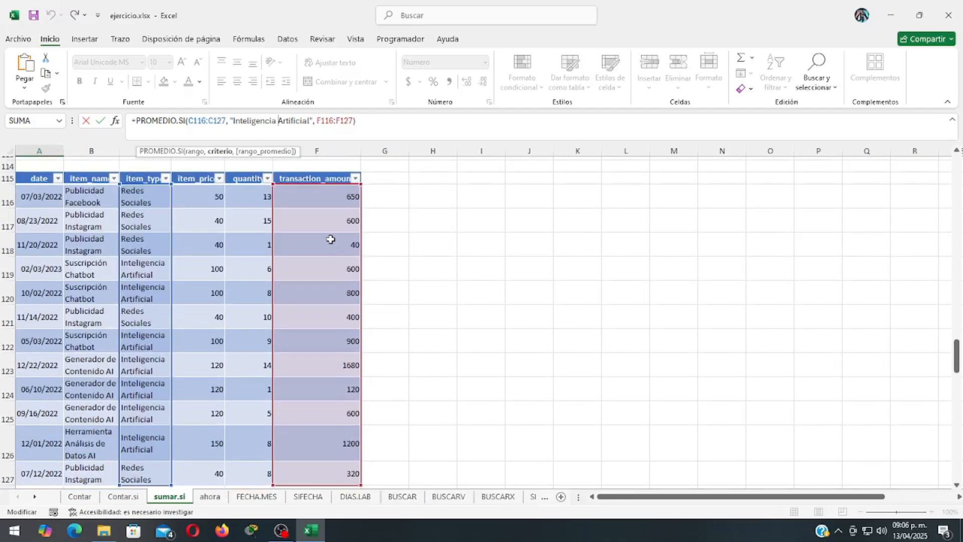
scroll(329, 242, down, 2)
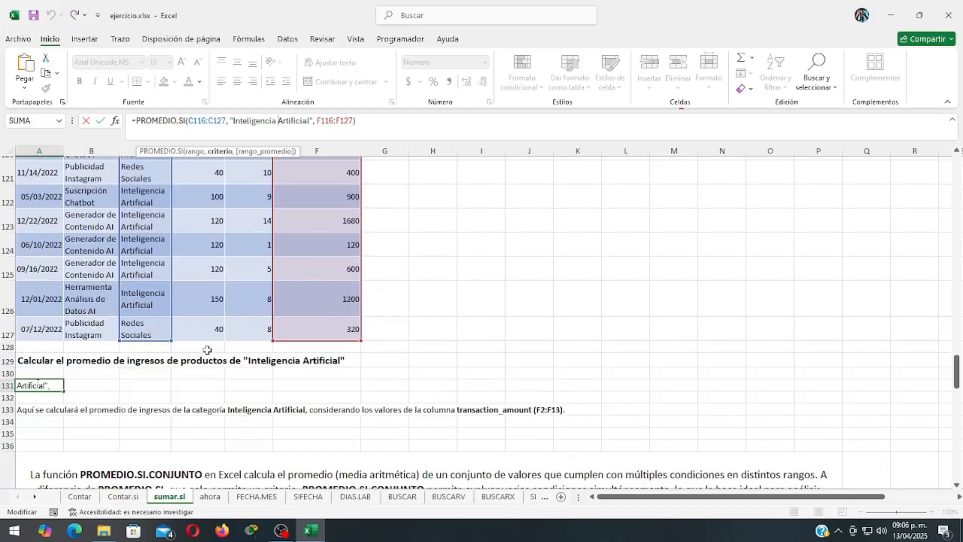
click(128, 386)
key(Escape)
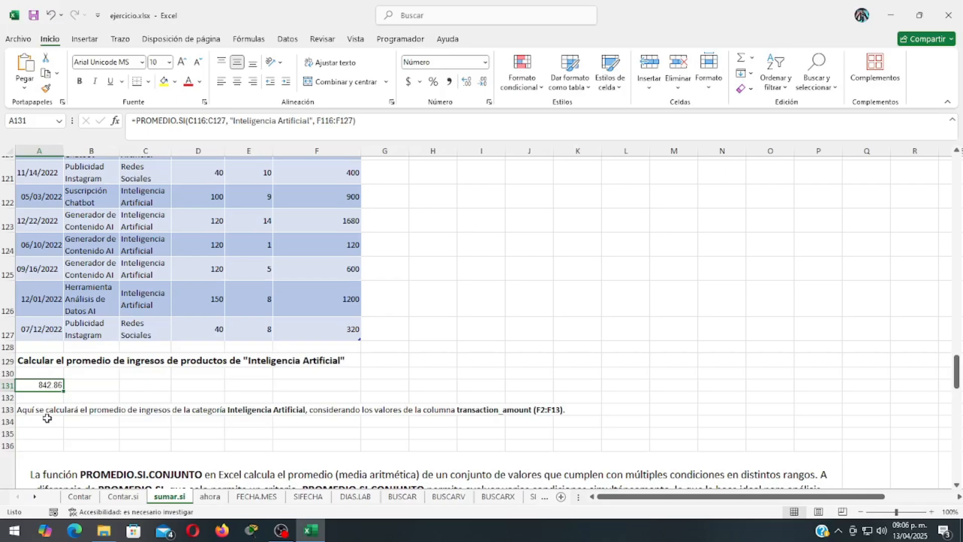
Step: Read the introduction to PROMEDIO.SI.CONJUNTO in row 137, including how it differs from PROMEDIO.SI
scroll(61, 409, down, 3)
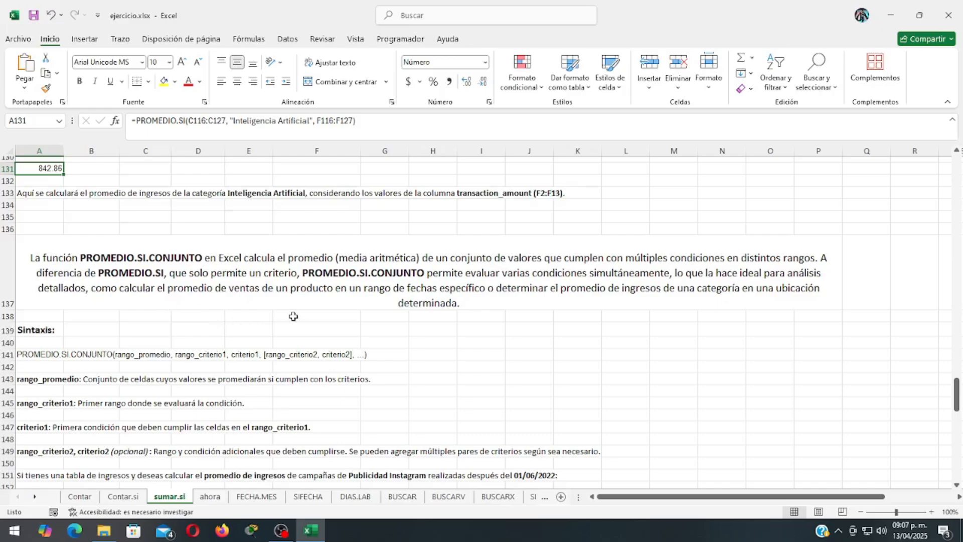
scroll(309, 323, down, 1)
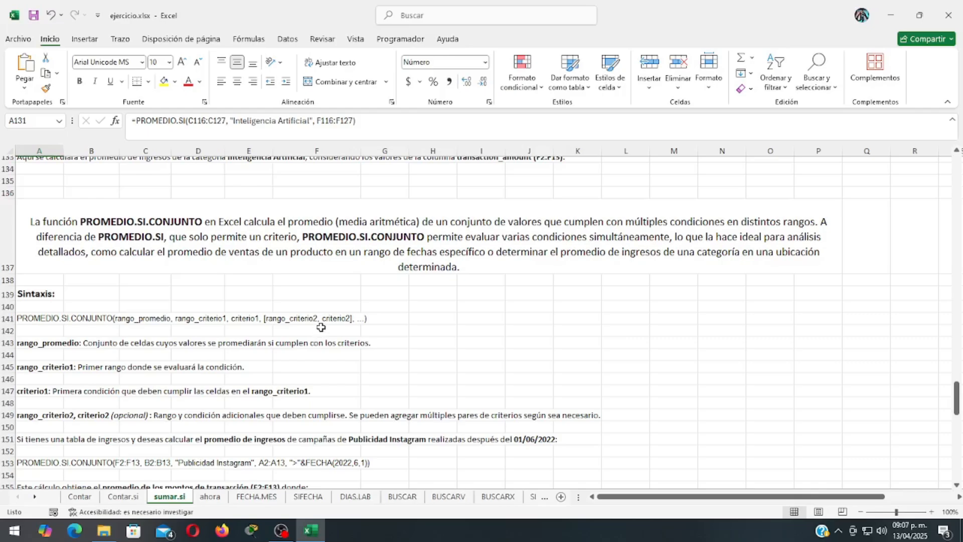
scroll(321, 327, down, 1)
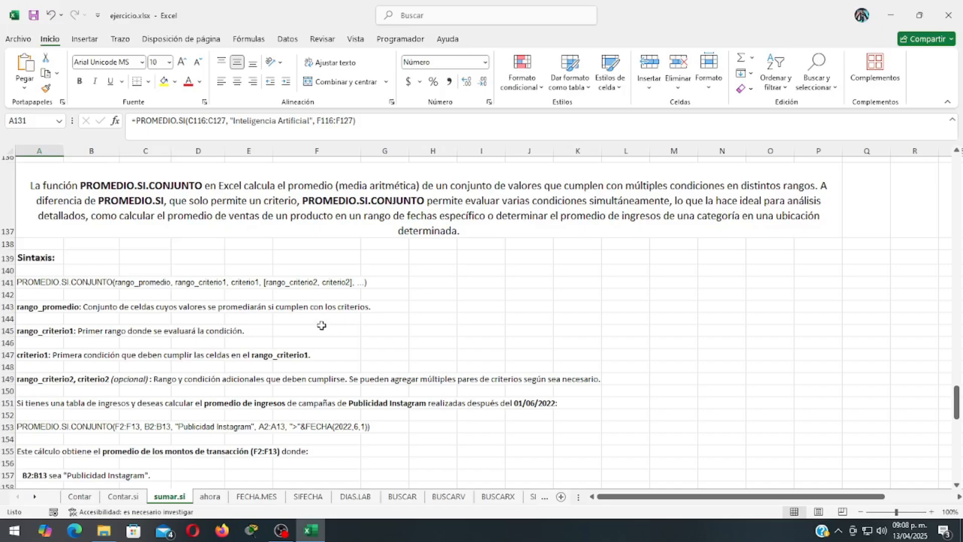
Step: Review the PROMEDIO.SI.CONJUNTO syntax in A141 and its arguments in A143, A145, A147 and A149
scroll(36, 255, down, 1)
click(36, 253)
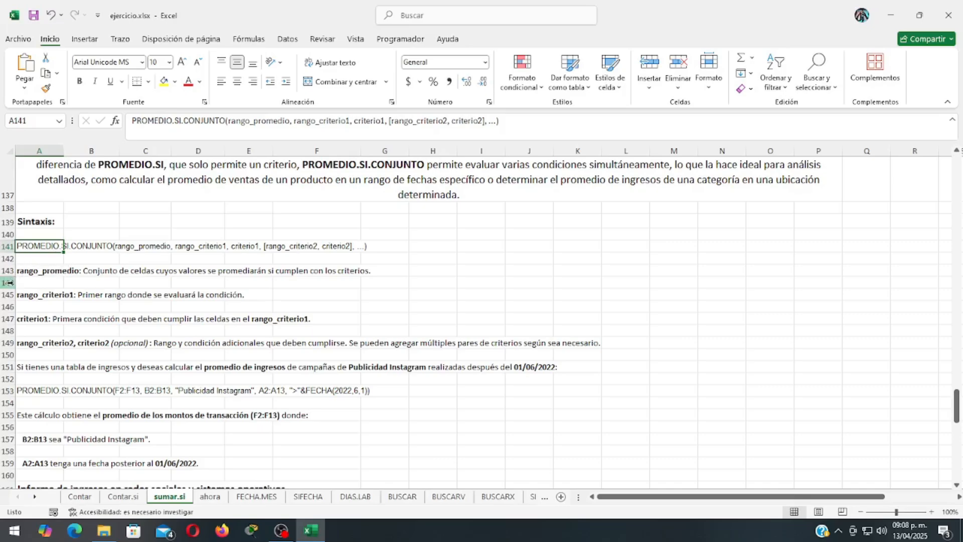
click(32, 273)
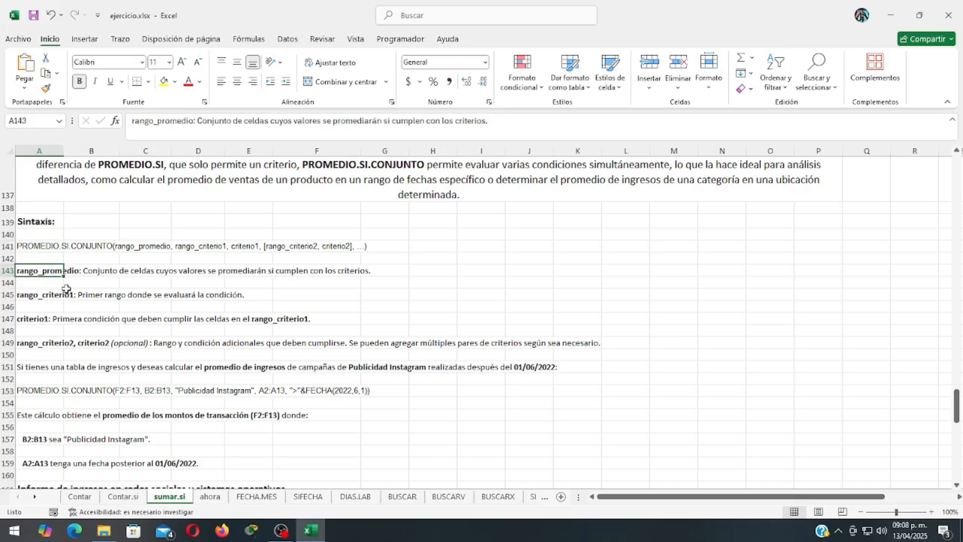
click(30, 297)
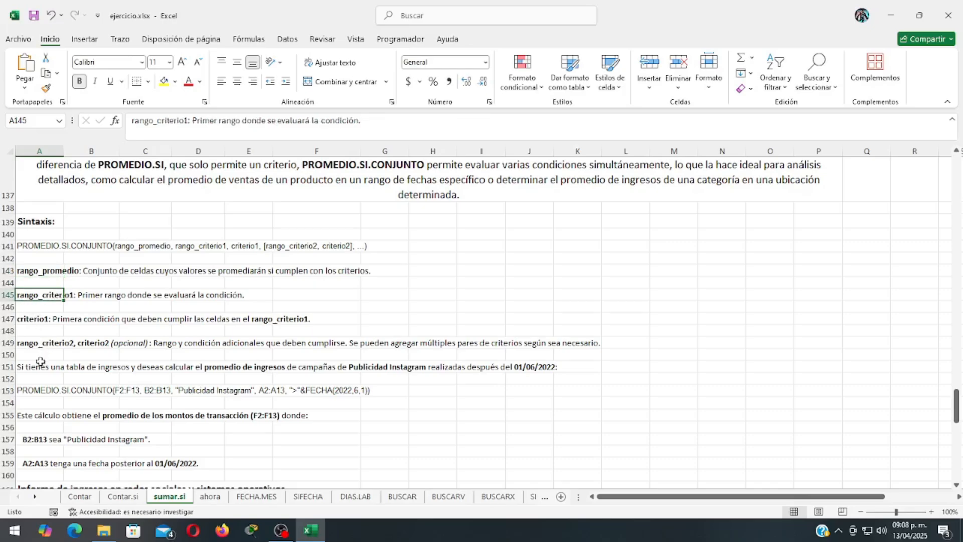
scroll(56, 327, down, 2)
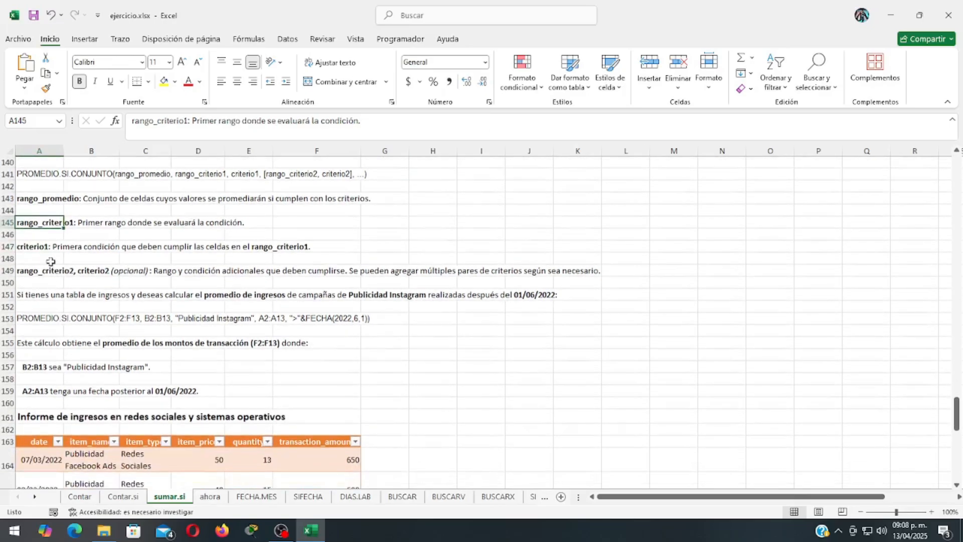
click(24, 249)
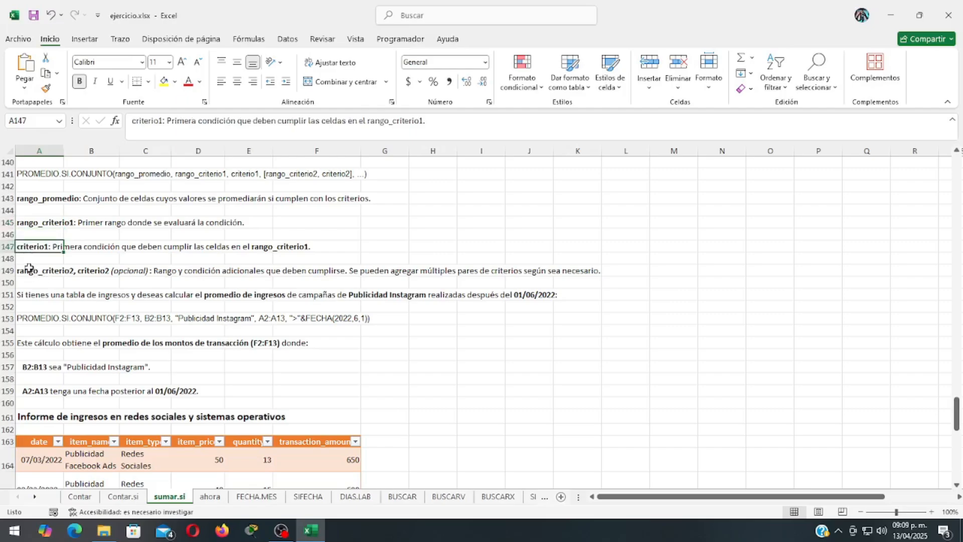
click(29, 270)
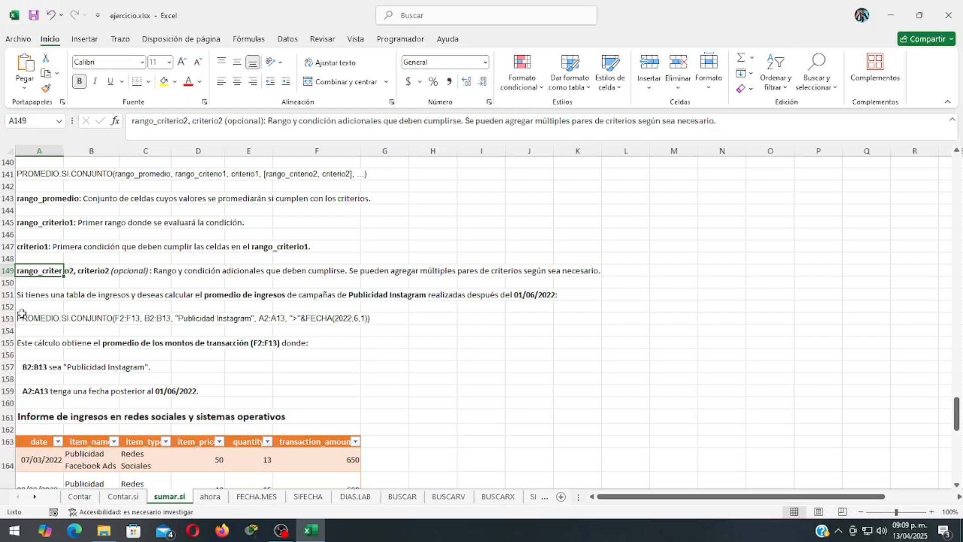
Step: Read the "Publicidad Instagram" PROMEDIO.SI.CONJUNTO example in A151, its formula in A153 and the two conditions in A157 and A159
scroll(82, 325, down, 1)
click(30, 262)
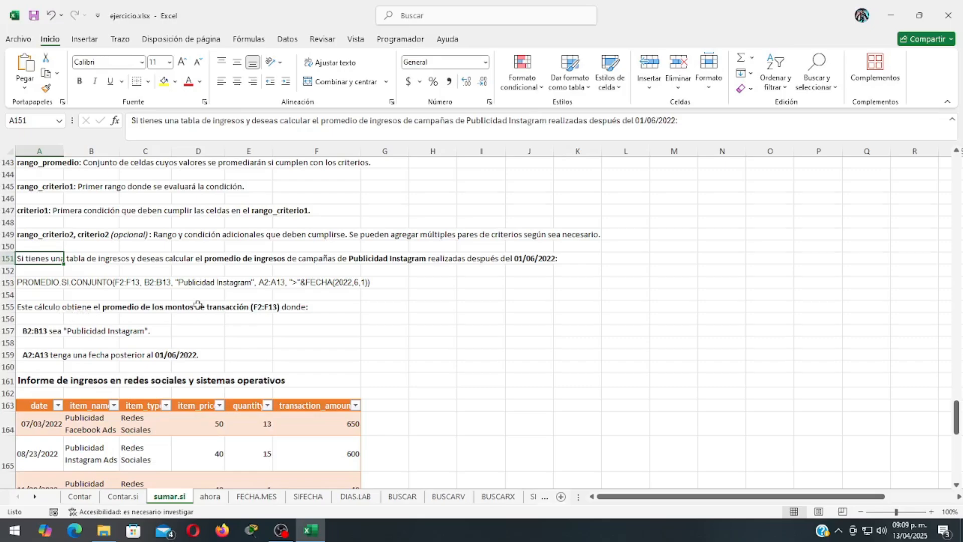
click(46, 284)
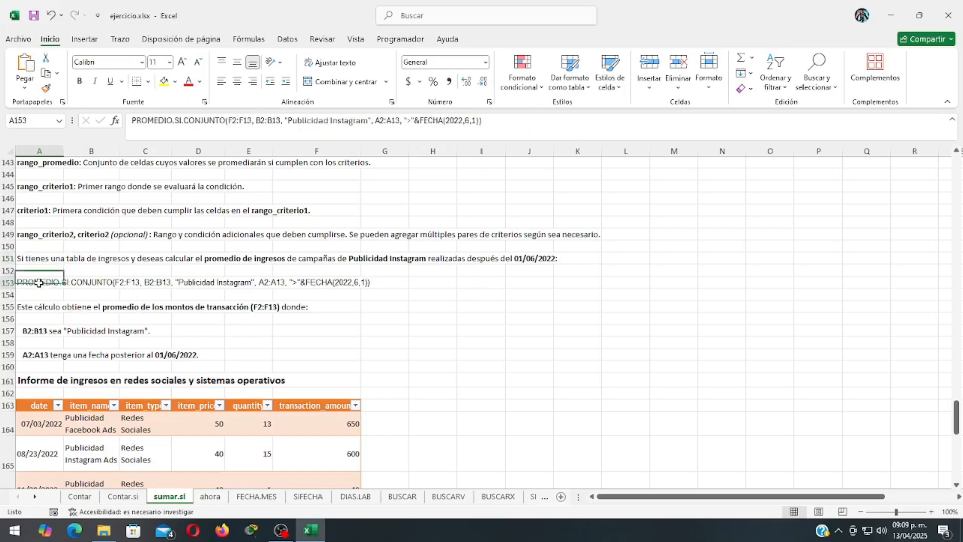
drag(166, 123, 480, 123)
click(235, 307)
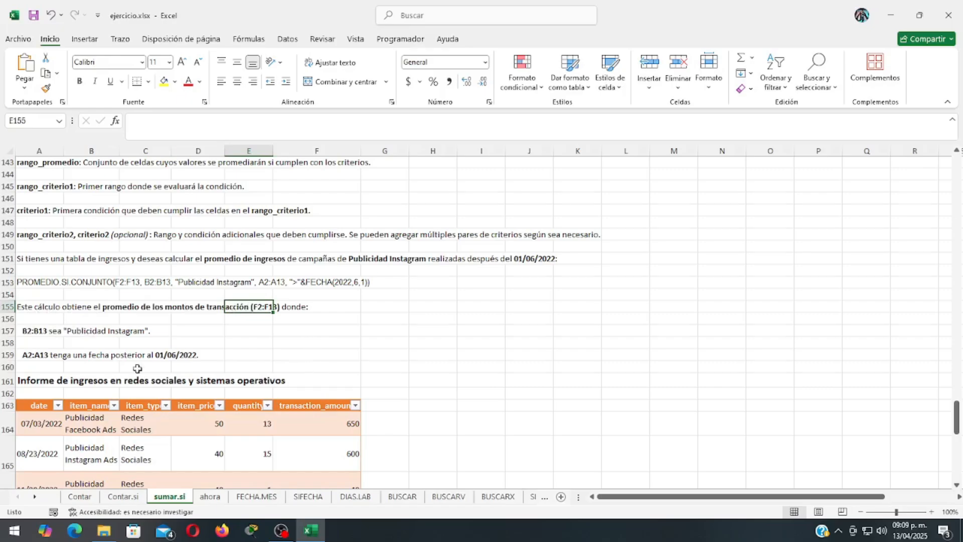
click(28, 333)
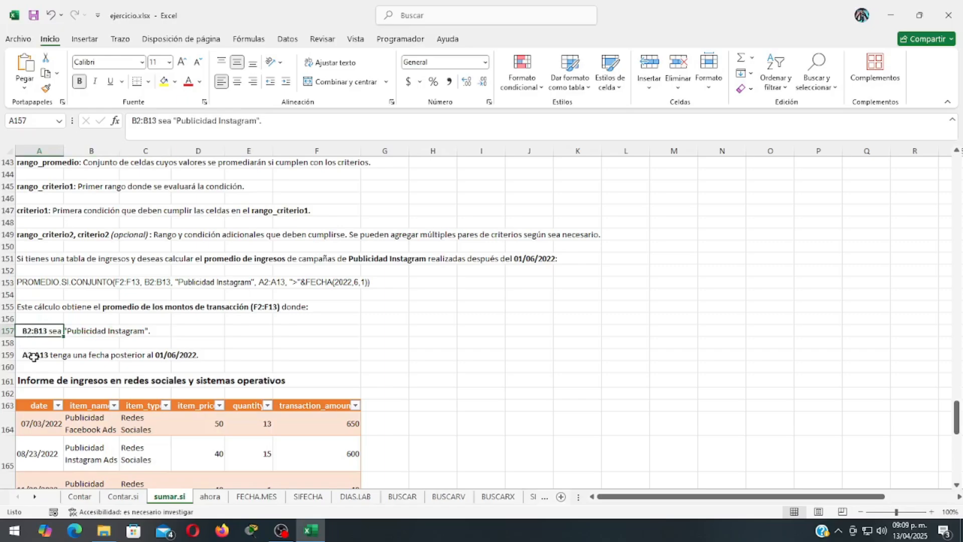
click(23, 356)
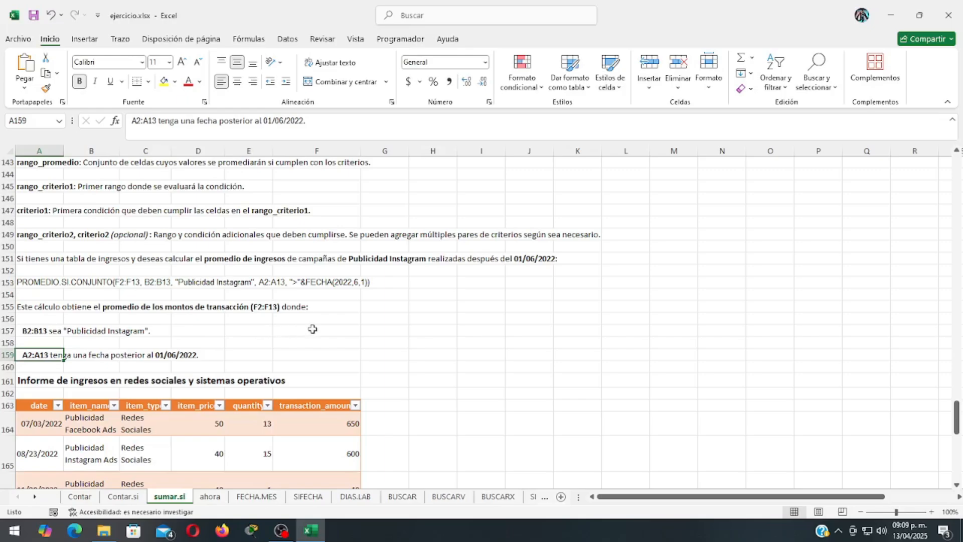
Step: Look over the social media and operating systems income table and read the averaging task in A177
scroll(308, 330, down, 4)
scroll(304, 328, down, 1)
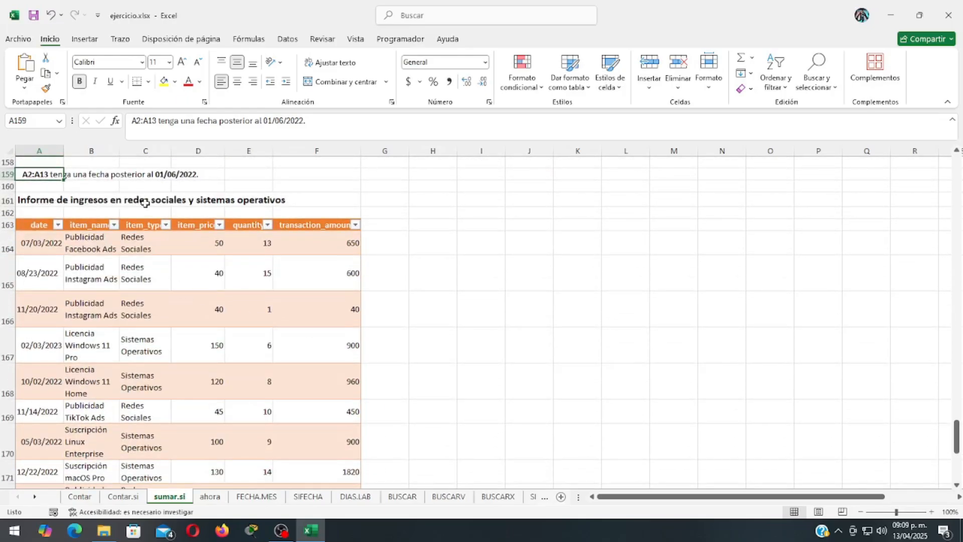
scroll(133, 207, down, 4)
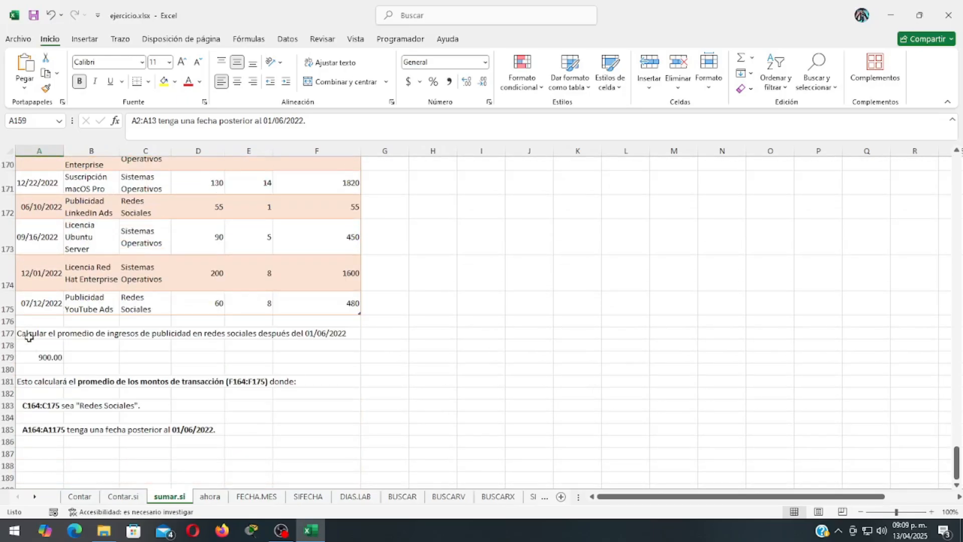
click(28, 336)
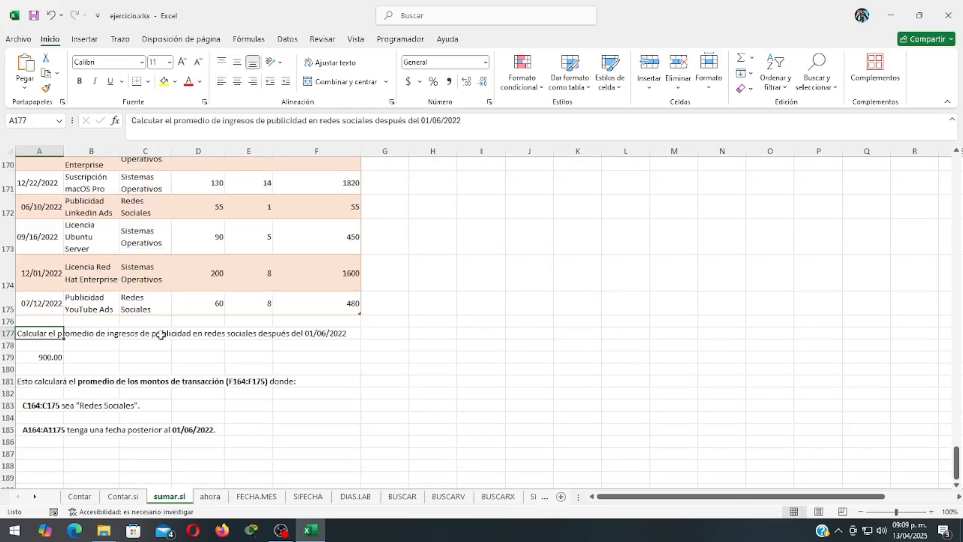
Step: Inspect the PROMEDIO.SI.CONJUNTO formula in A179, tracing its average range, "Sistemas Operativos" criterion and date criterion to the income table
click(47, 357)
double_click(47, 357)
scroll(511, 273, up, 3)
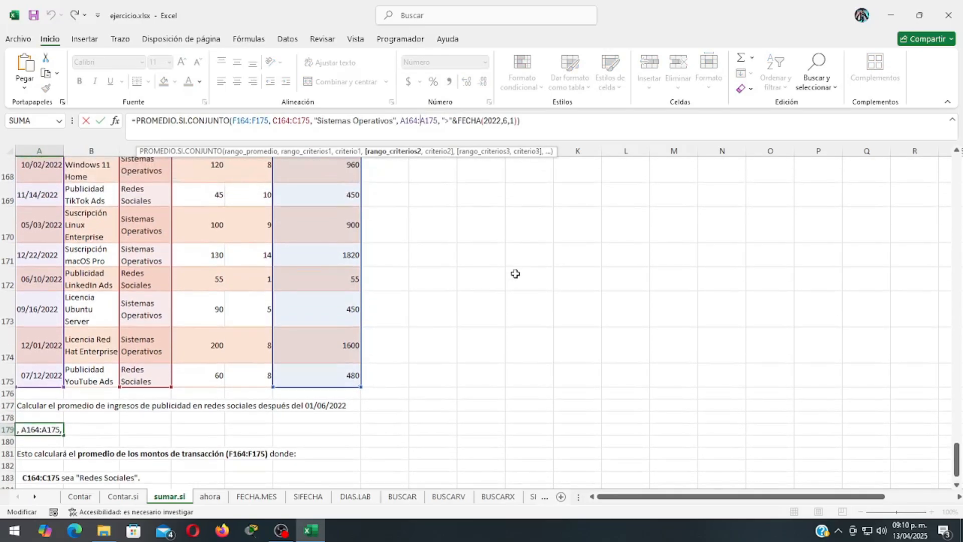
scroll(516, 273, up, 5)
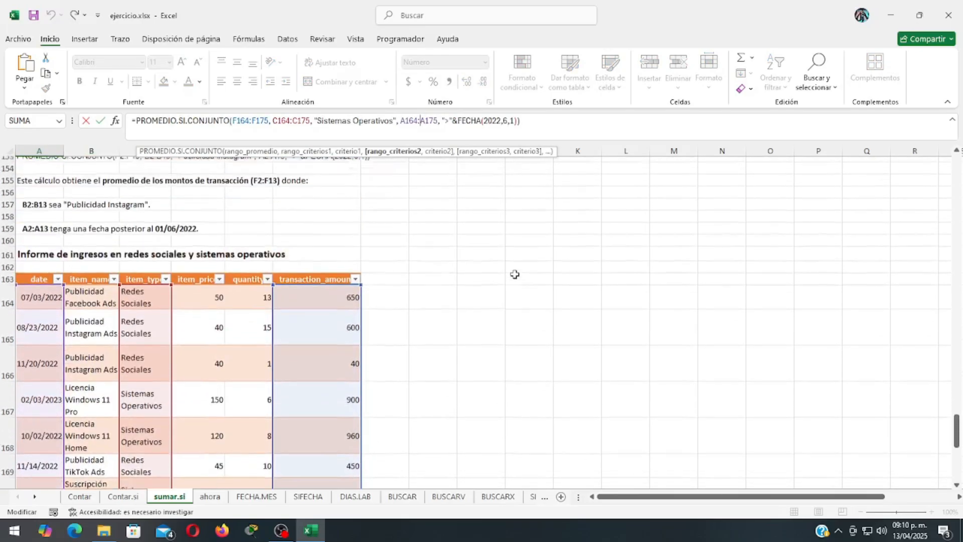
scroll(515, 274, down, 4)
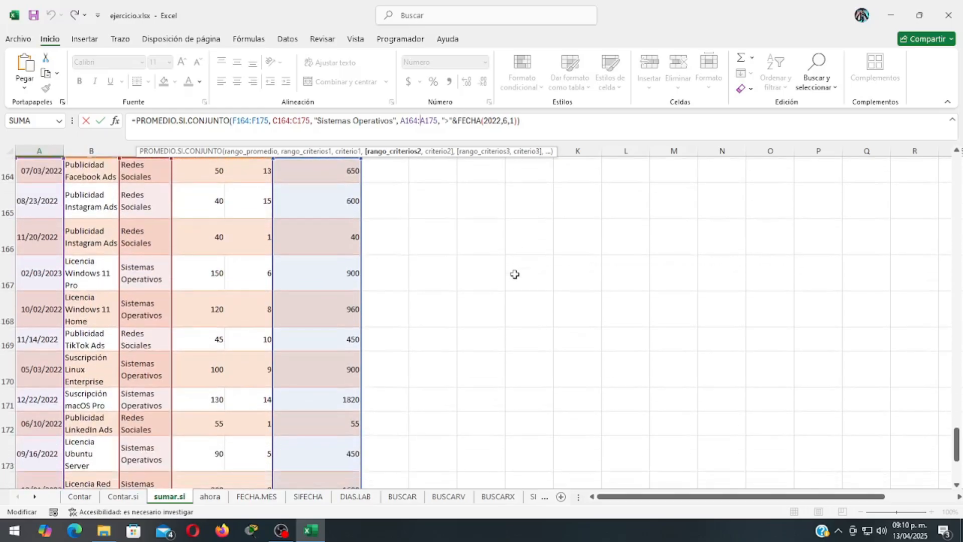
scroll(514, 275, up, 1)
scroll(514, 275, down, 1)
scroll(332, 268, down, 1)
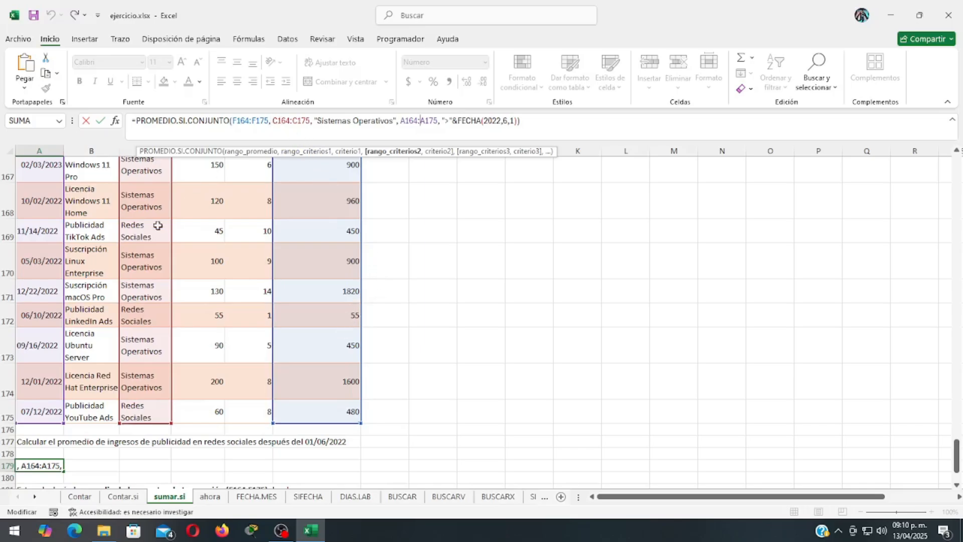
scroll(155, 236, up, 2)
scroll(152, 347, down, 2)
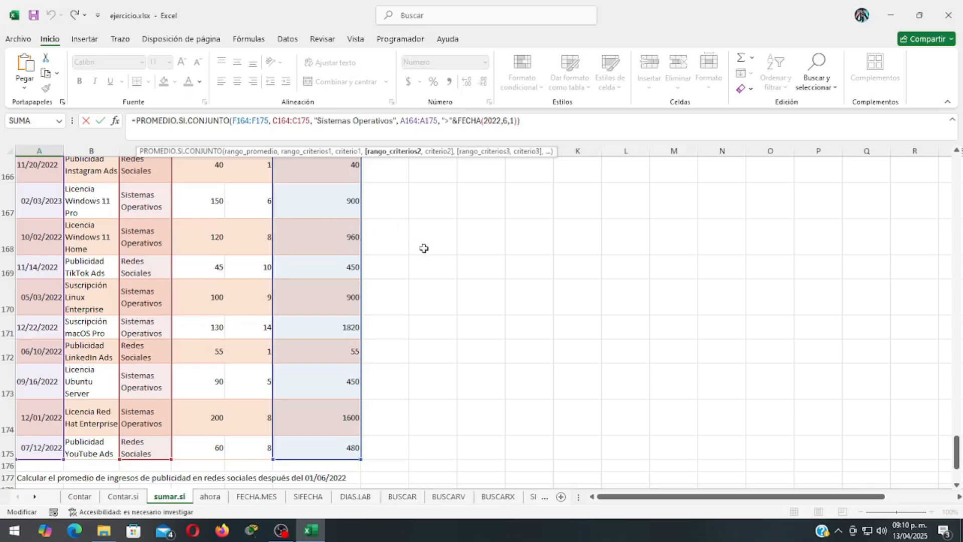
key(ctrl+Return)
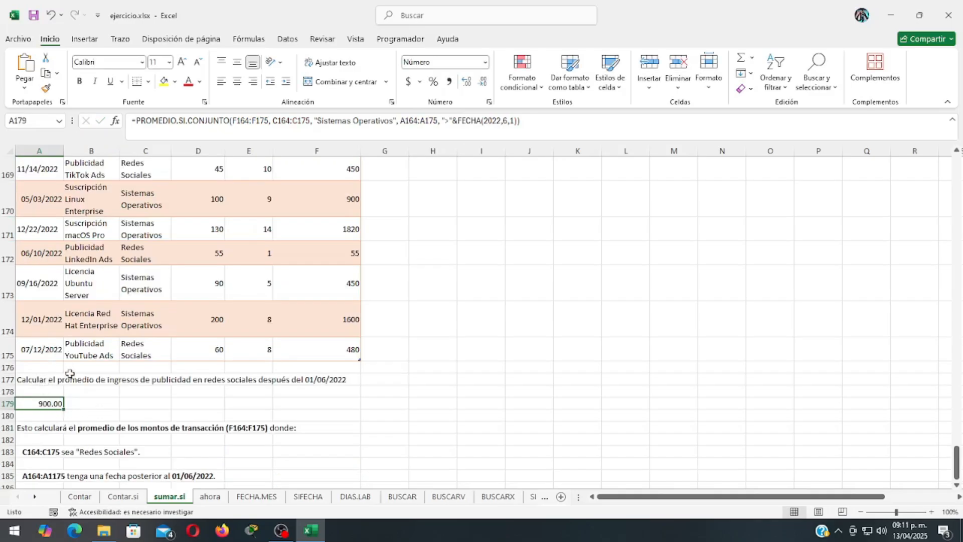
Step: Compare the A179 formula with the explanation in A181 and the conditions described in A183 and A185
scroll(92, 431, down, 1)
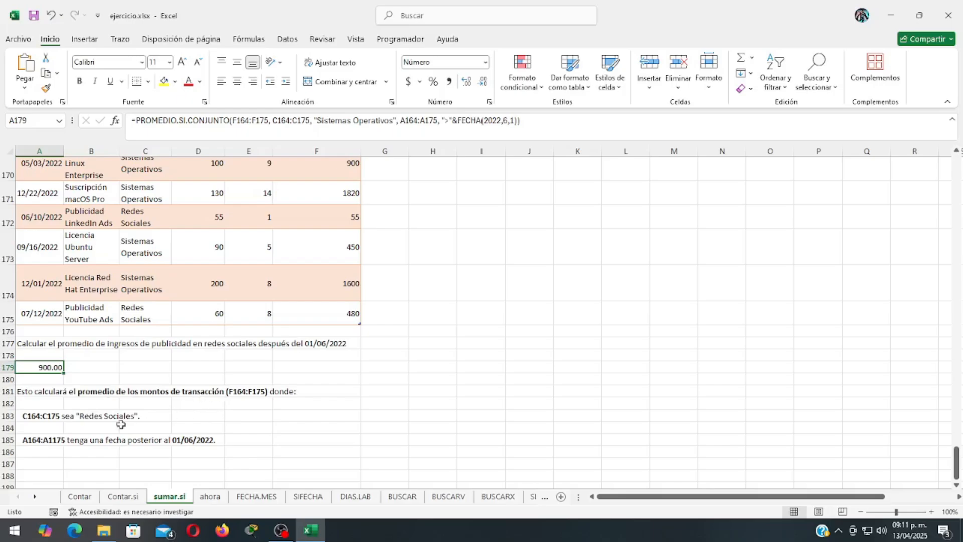
scroll(123, 397, down, 1)
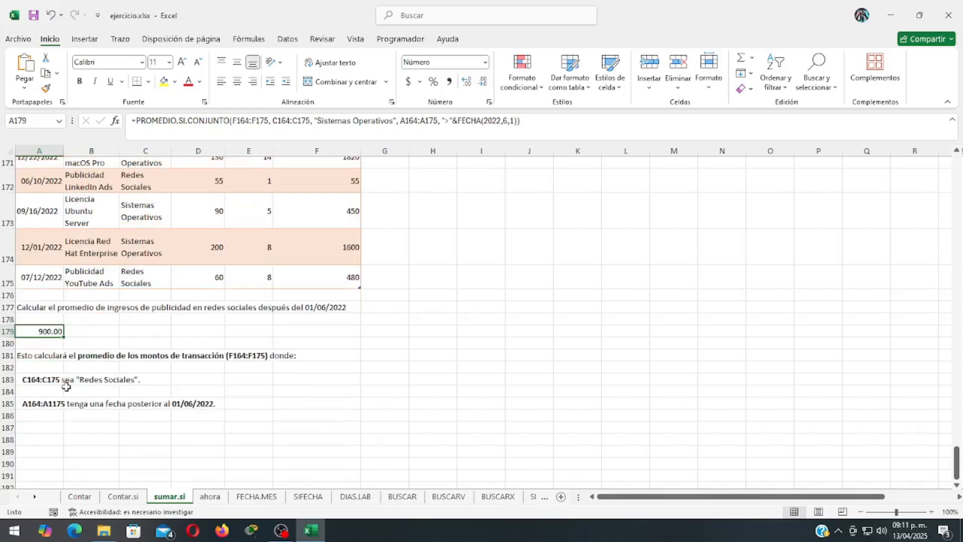
scroll(159, 324, up, 2)
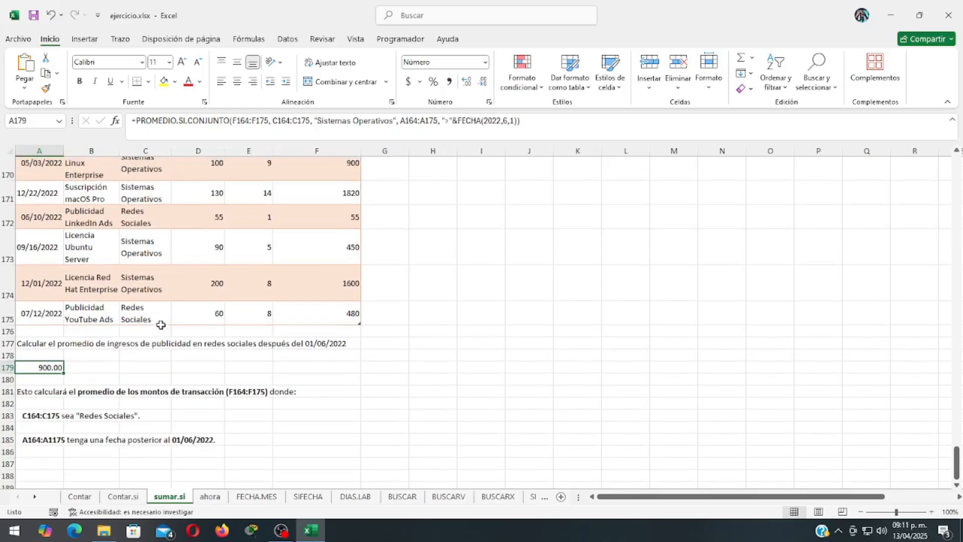
Step: Change the first criterion of the PROMEDIO.SI.CONJUNTO formula in A179 to "Redes Sociales"
scroll(162, 325, up, 1)
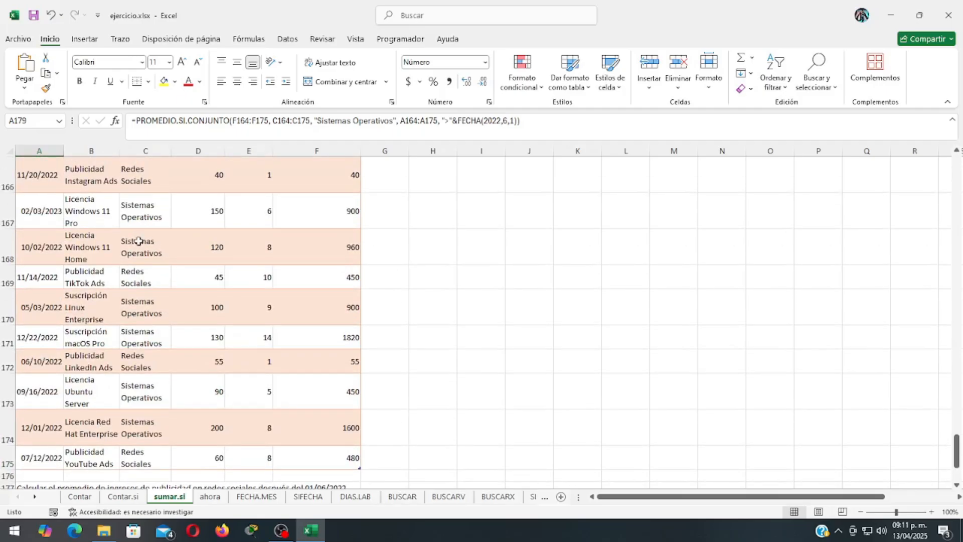
scroll(133, 243, down, 1)
scroll(65, 408, down, 1)
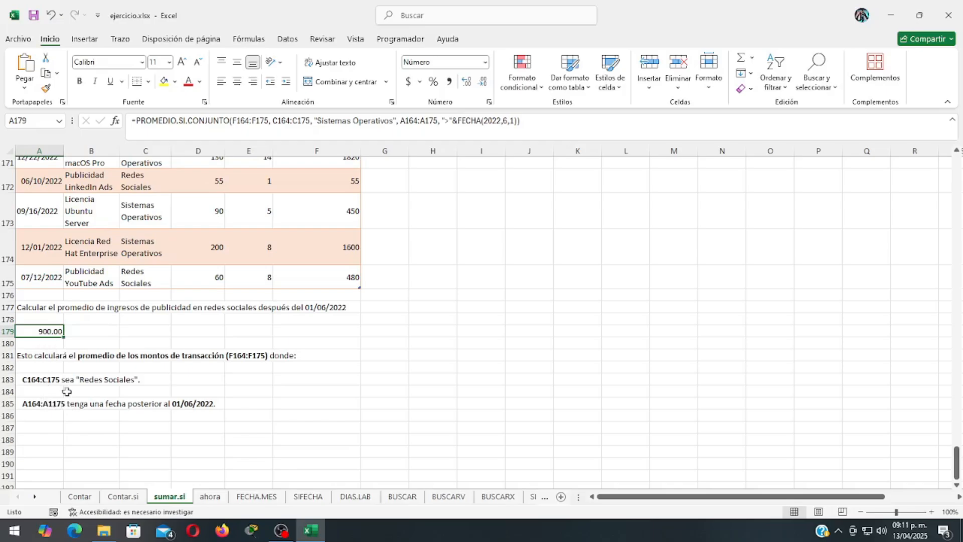
scroll(126, 305, up, 1)
scroll(138, 325, up, 2)
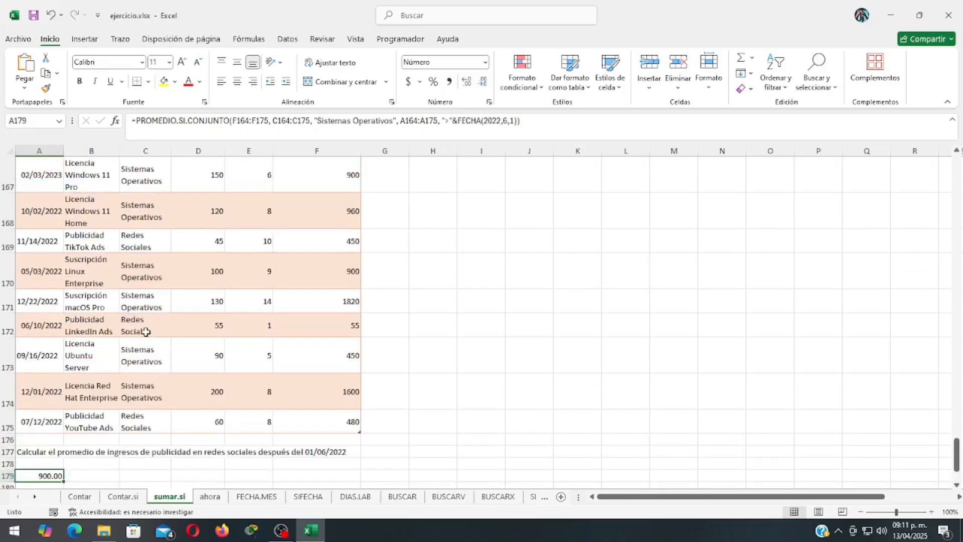
click(315, 120)
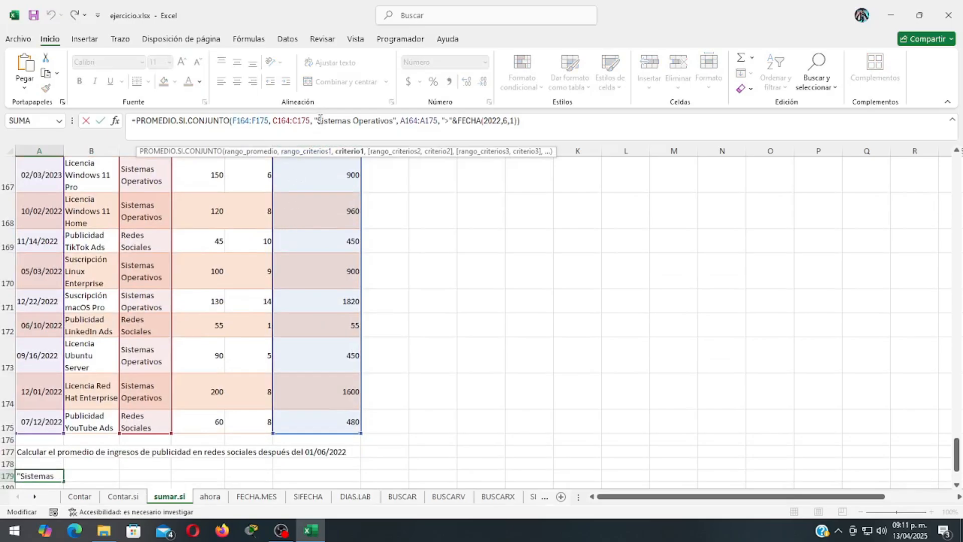
drag(316, 120, 393, 120)
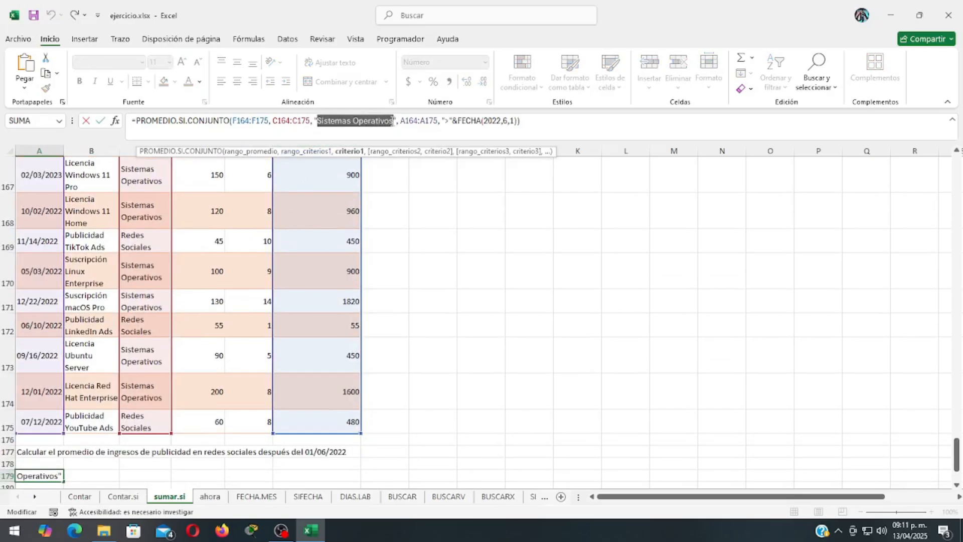
text(R)
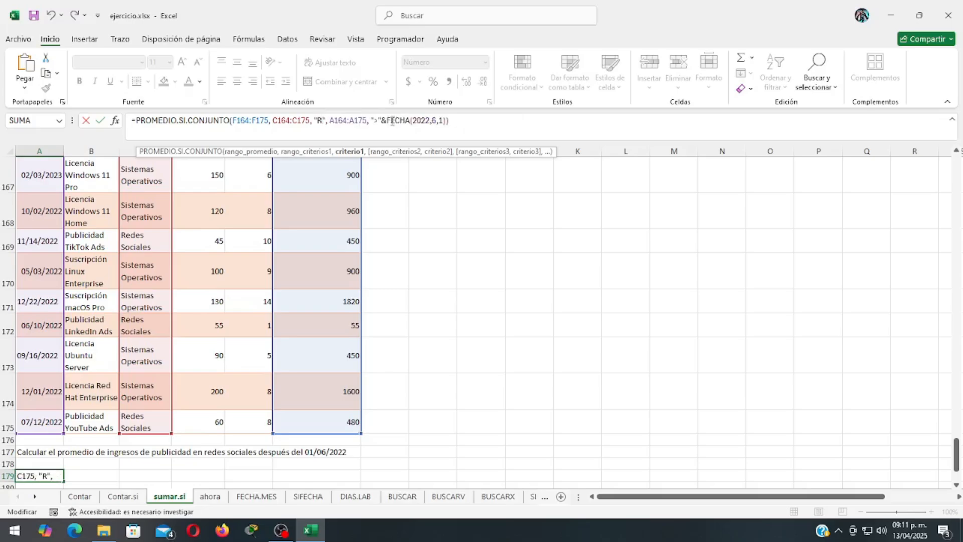
text(edes Social)
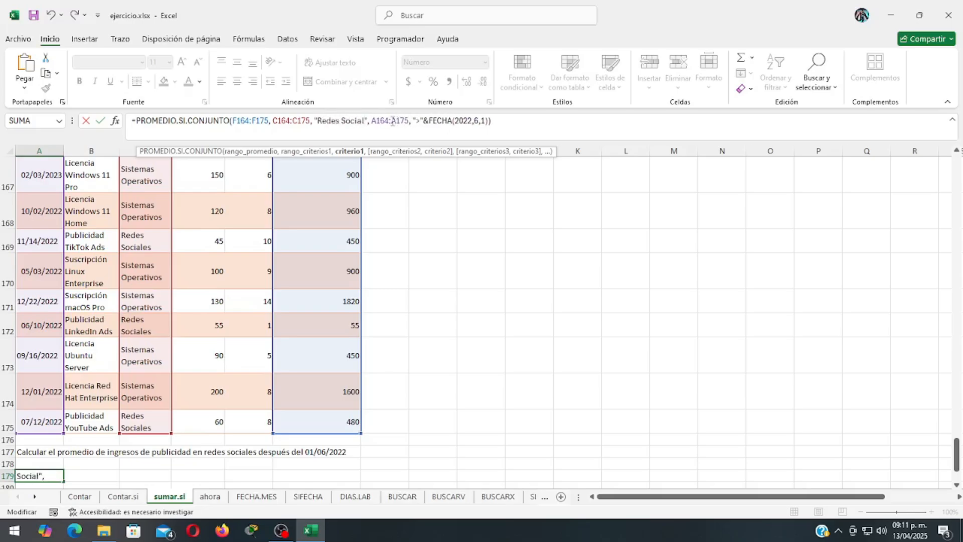
text(es)
key(Return)
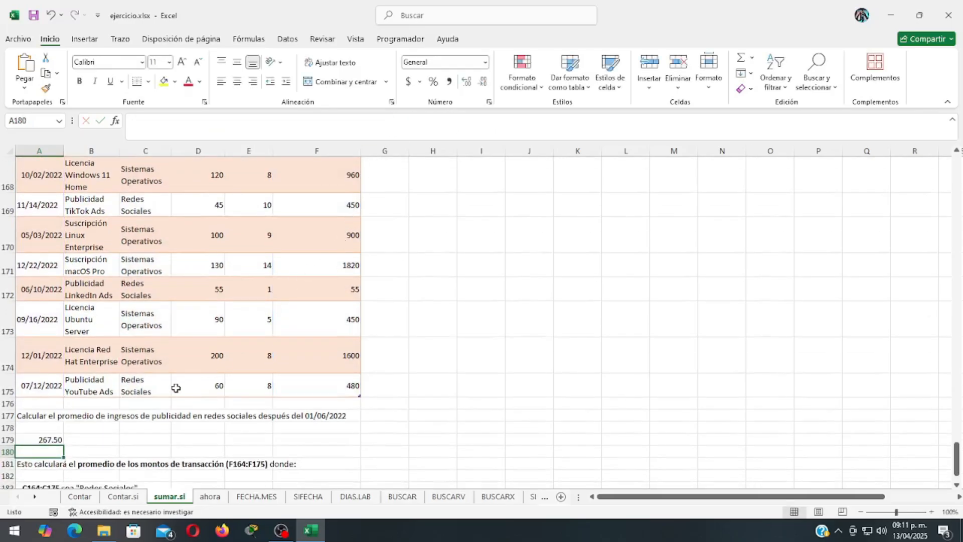
Step: Review the A179 formula against the table's first dates in A164 and A165, the remaining rows and the conditions in A183 and A185
click(30, 441)
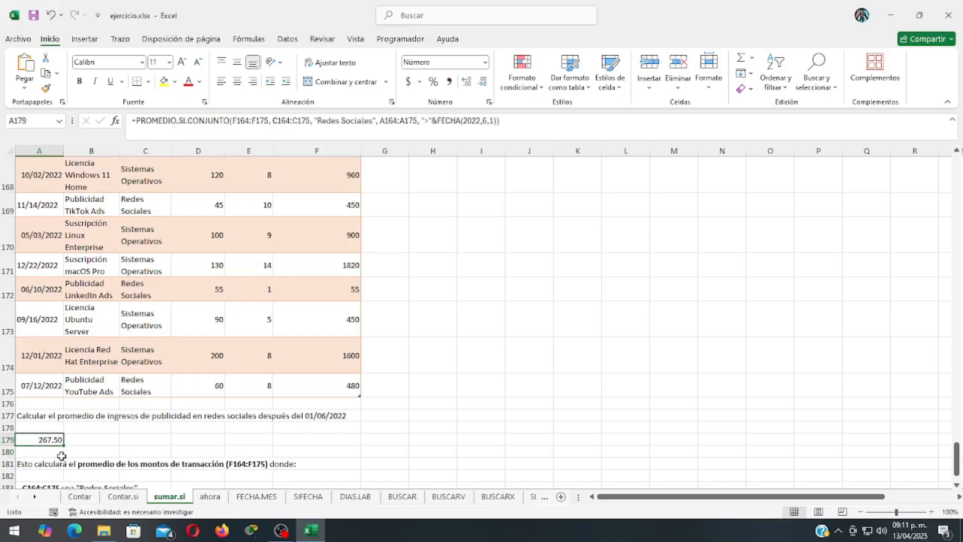
scroll(223, 411, up, 3)
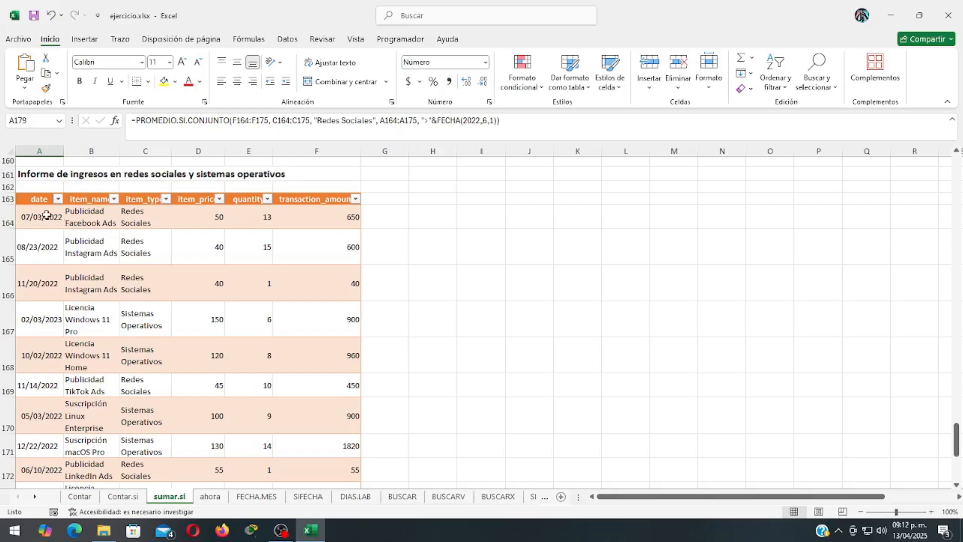
click(33, 218)
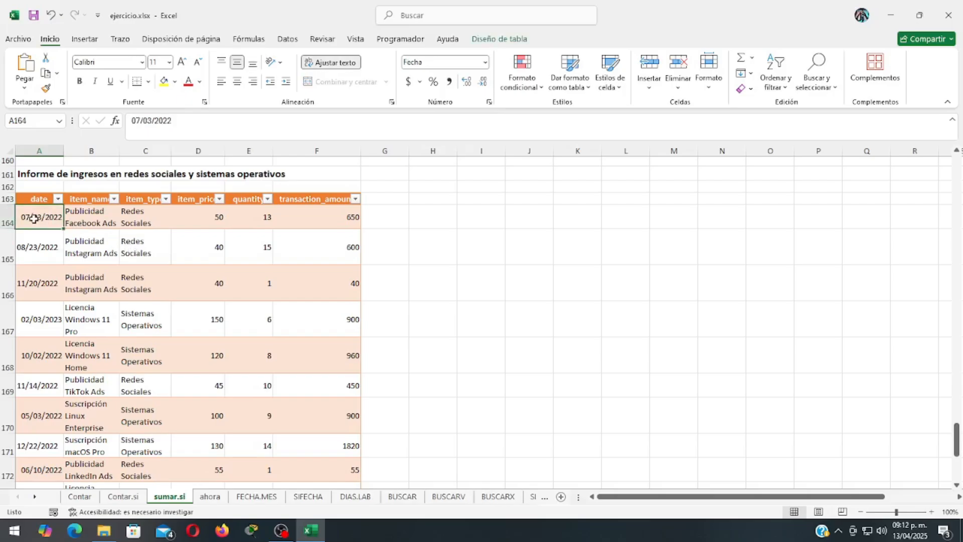
click(28, 256)
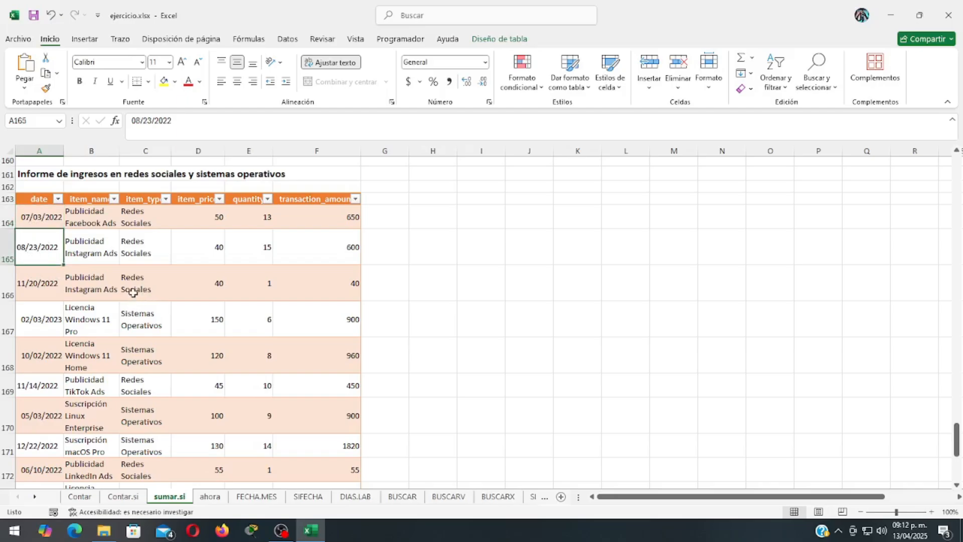
scroll(144, 332, down, 2)
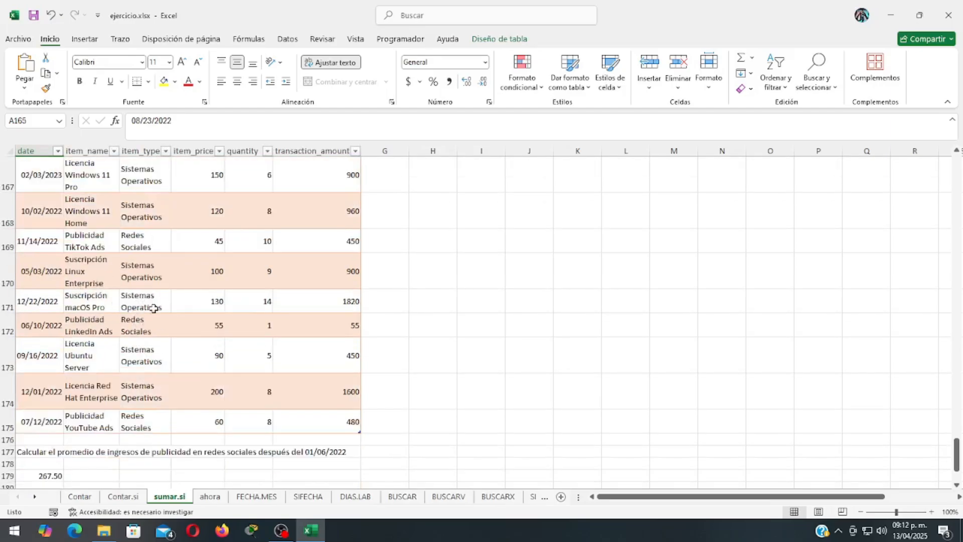
scroll(171, 331, down, 1)
scroll(171, 332, down, 2)
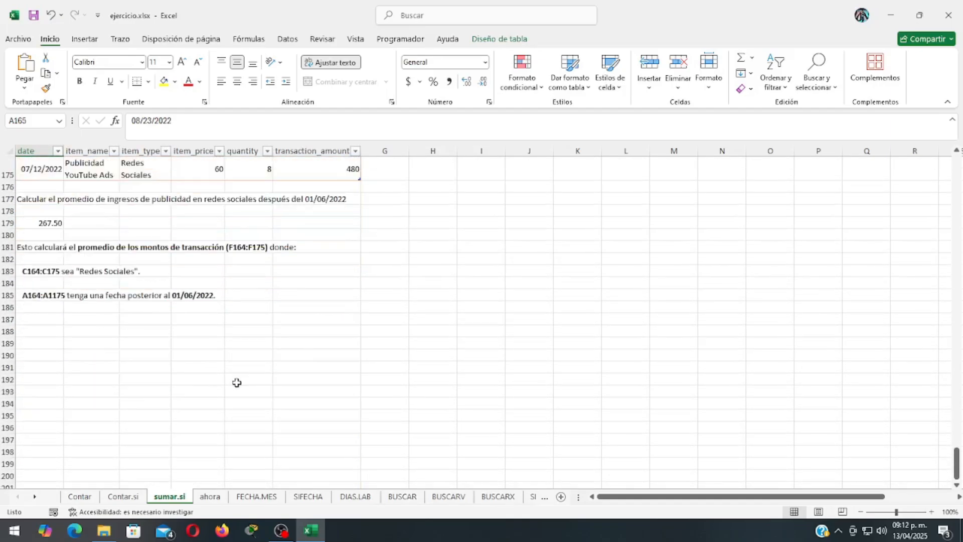
scroll(235, 384, up, 1)
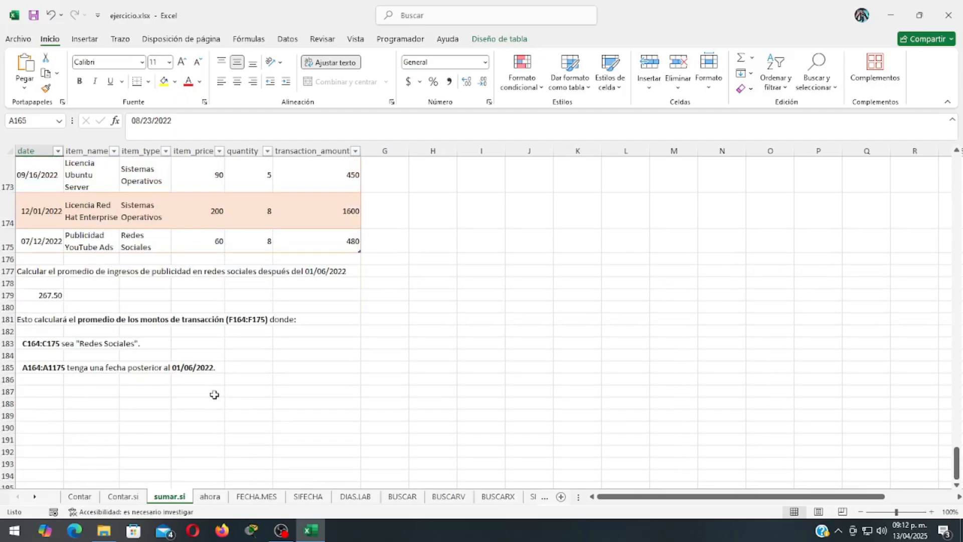